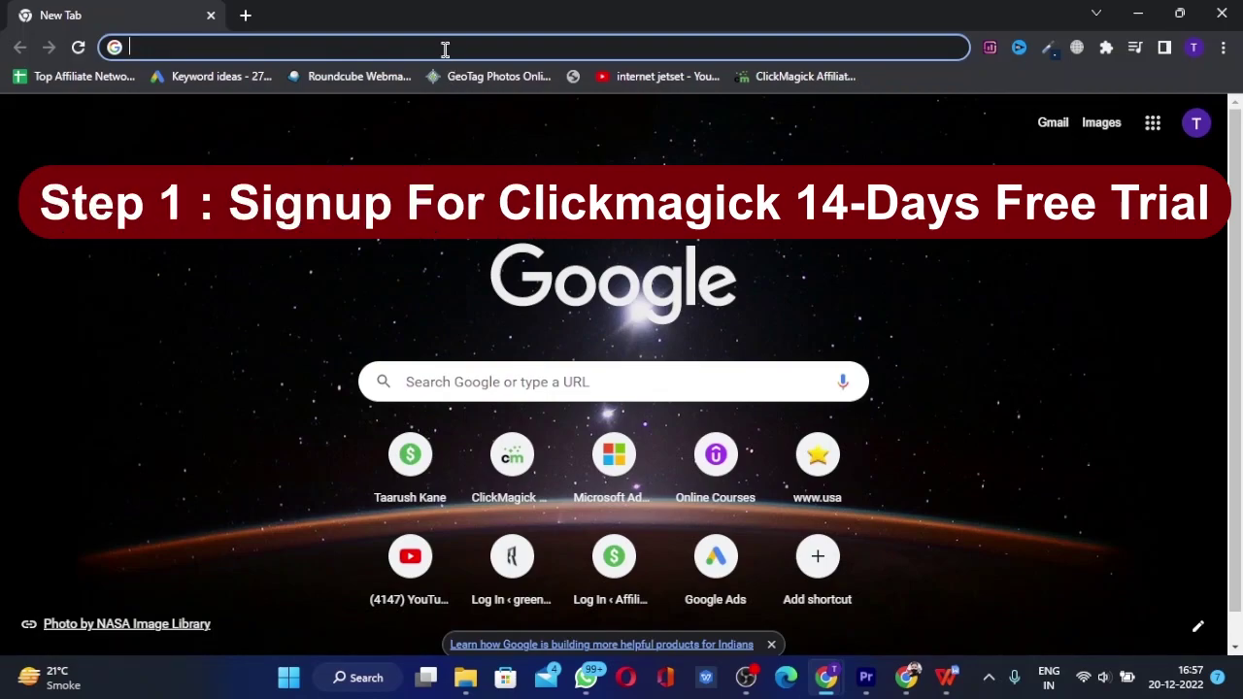
Go to taarushkane.com/clickmagick and open the ClickMagick free trial sign-up page.
{"action": "type", "text": "taarushkane.com"}
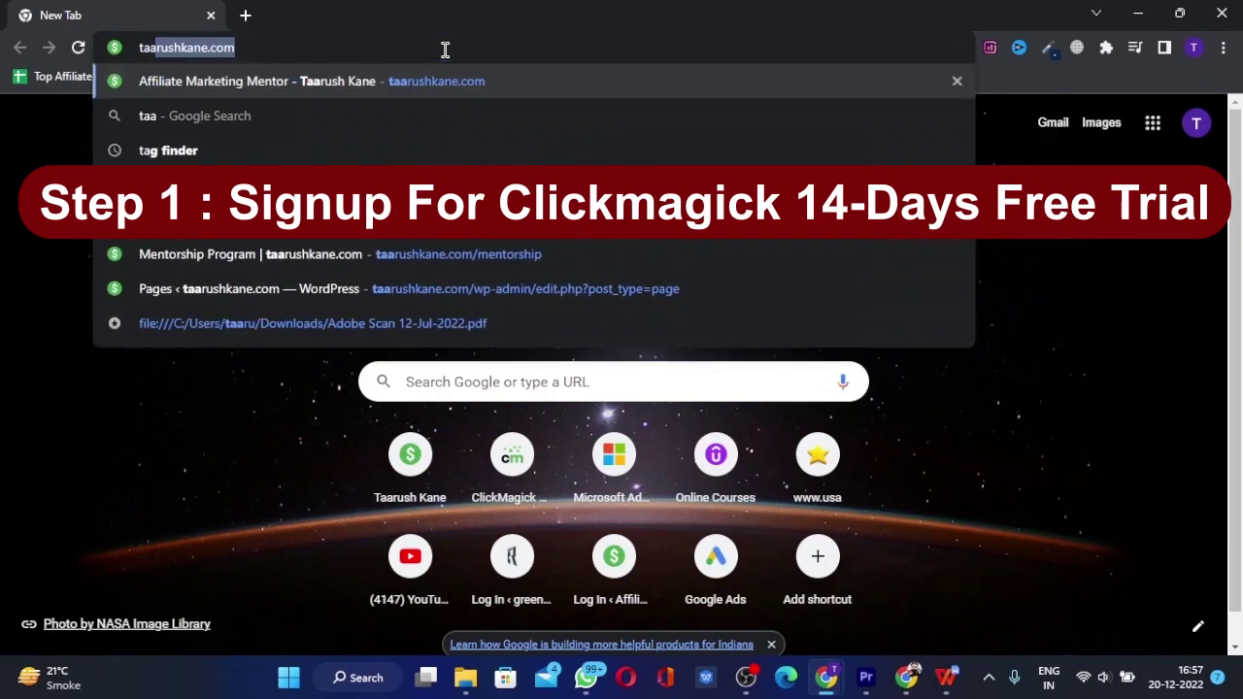
{"action": "key", "text": "Right"}
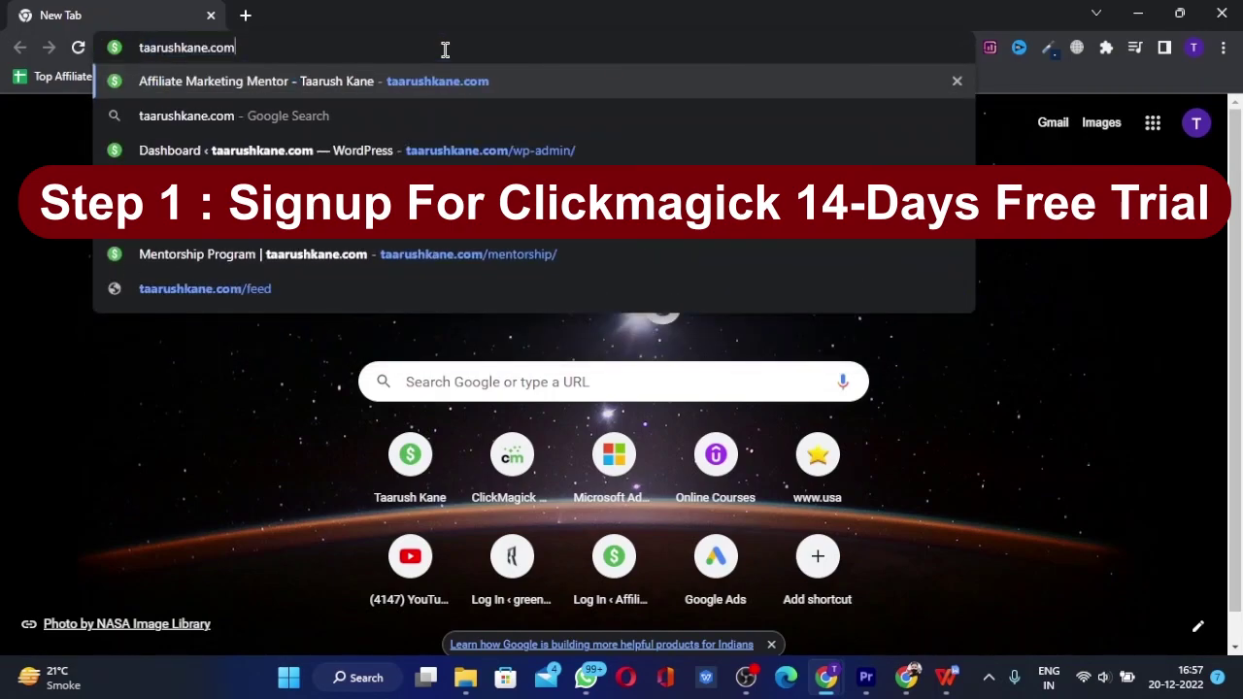
{"action": "type", "text": "/clickmagick"}
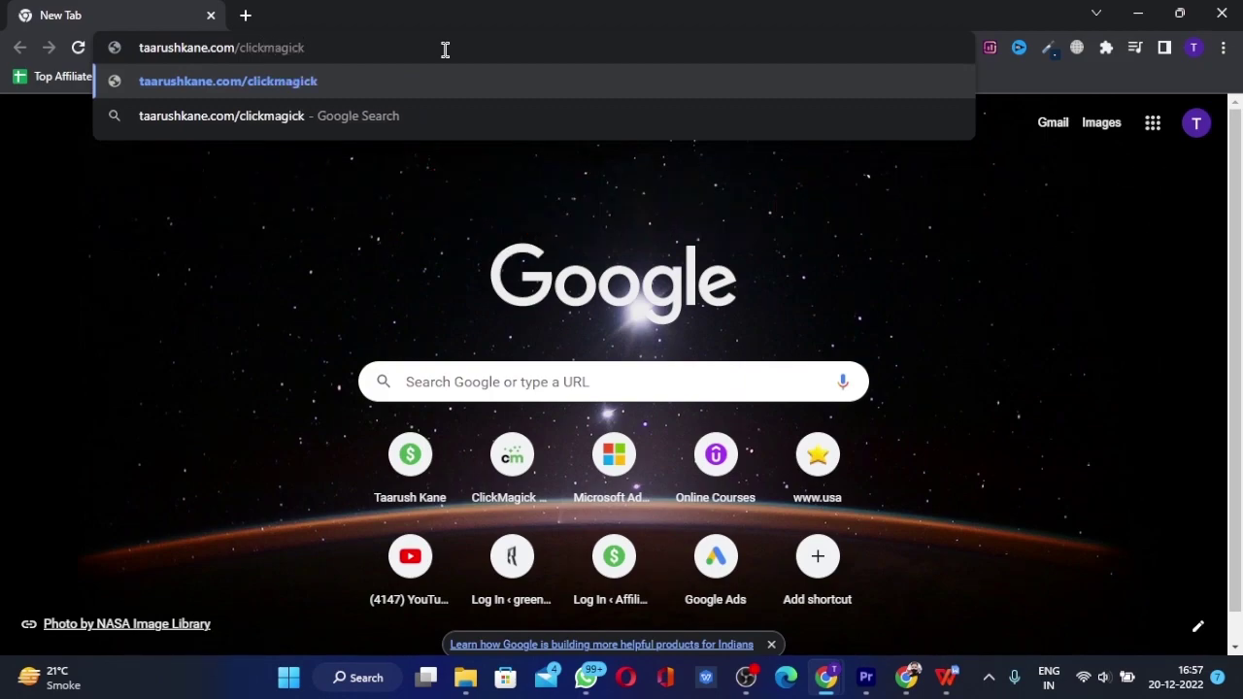
{"action": "key", "text": "Return"}
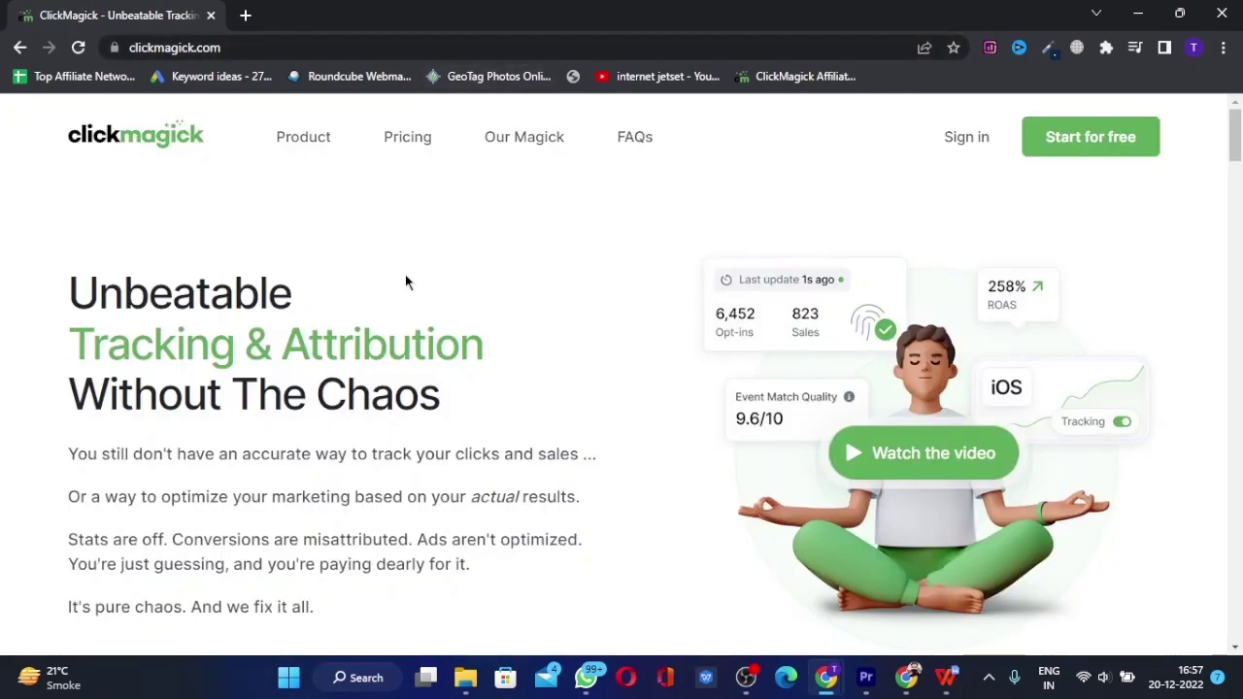
{"action": "left_click", "coordinate": [1083, 133]}
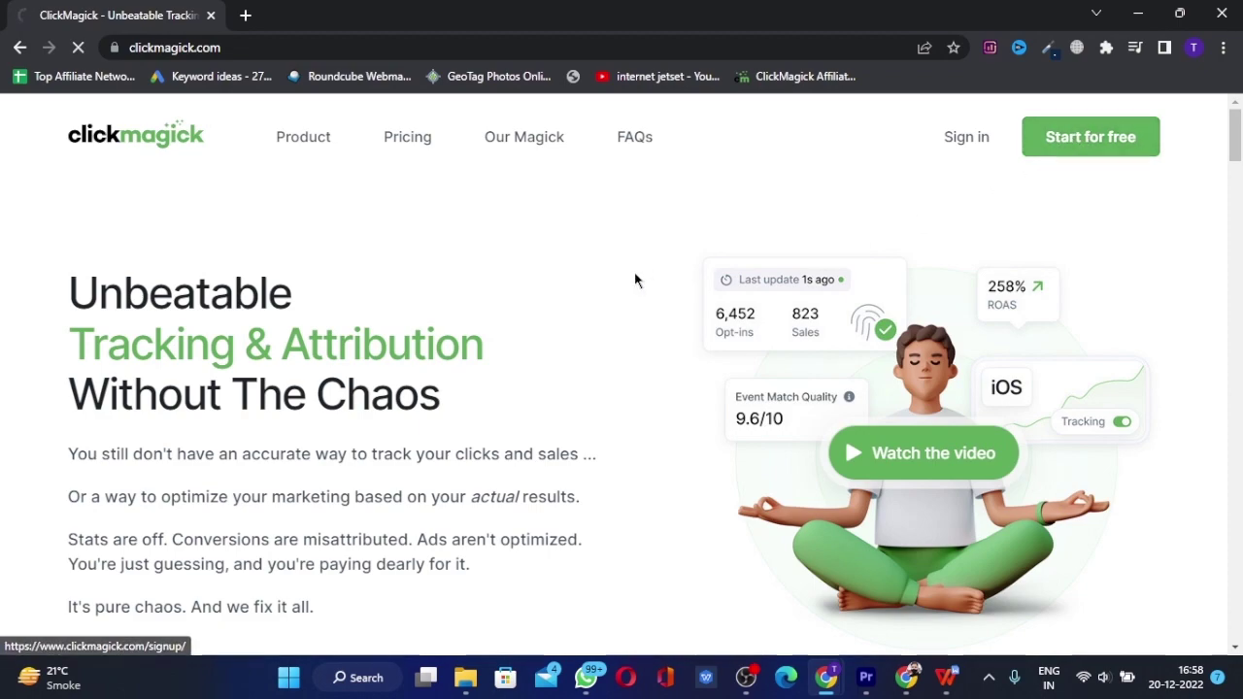
Examine the 14-day free trial page and its sign-up fields for full name, email address, username and password.
{"action": "scroll", "coordinate": [647, 359], "scroll_direction": "down", "scroll_amount": 2}
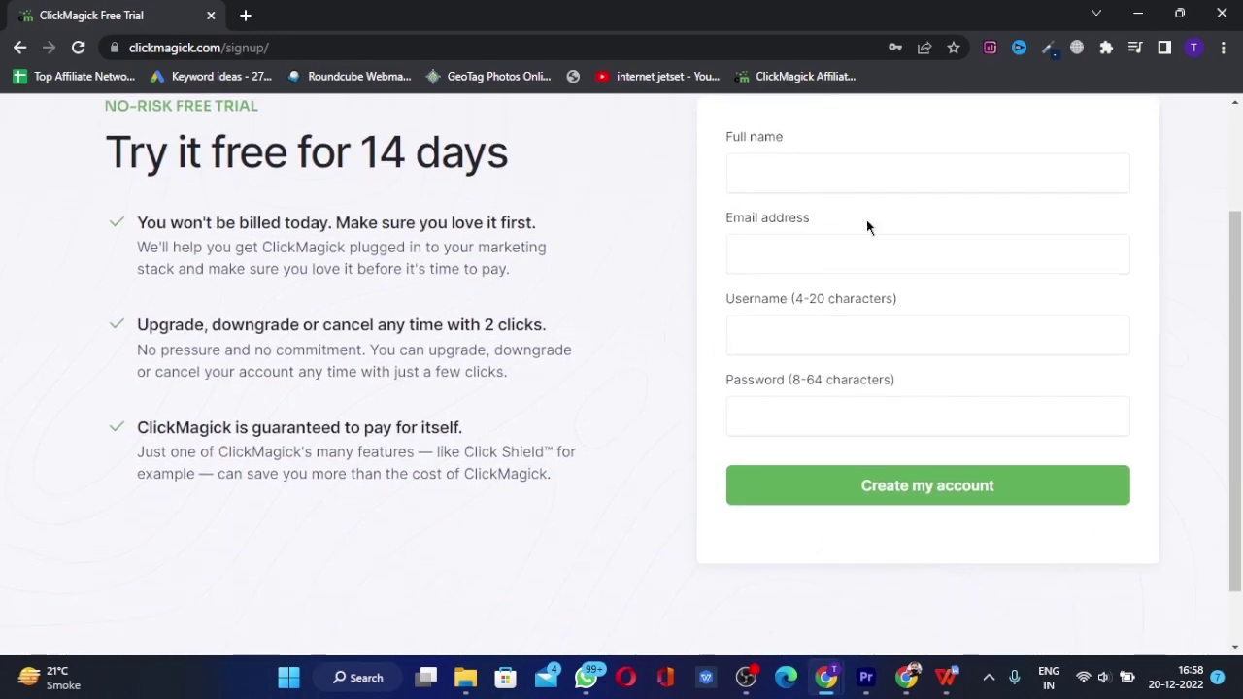
{"action": "left_click", "coordinate": [834, 167]}
{"action": "left_click", "coordinate": [795, 262]}
{"action": "left_click", "coordinate": [770, 332]}
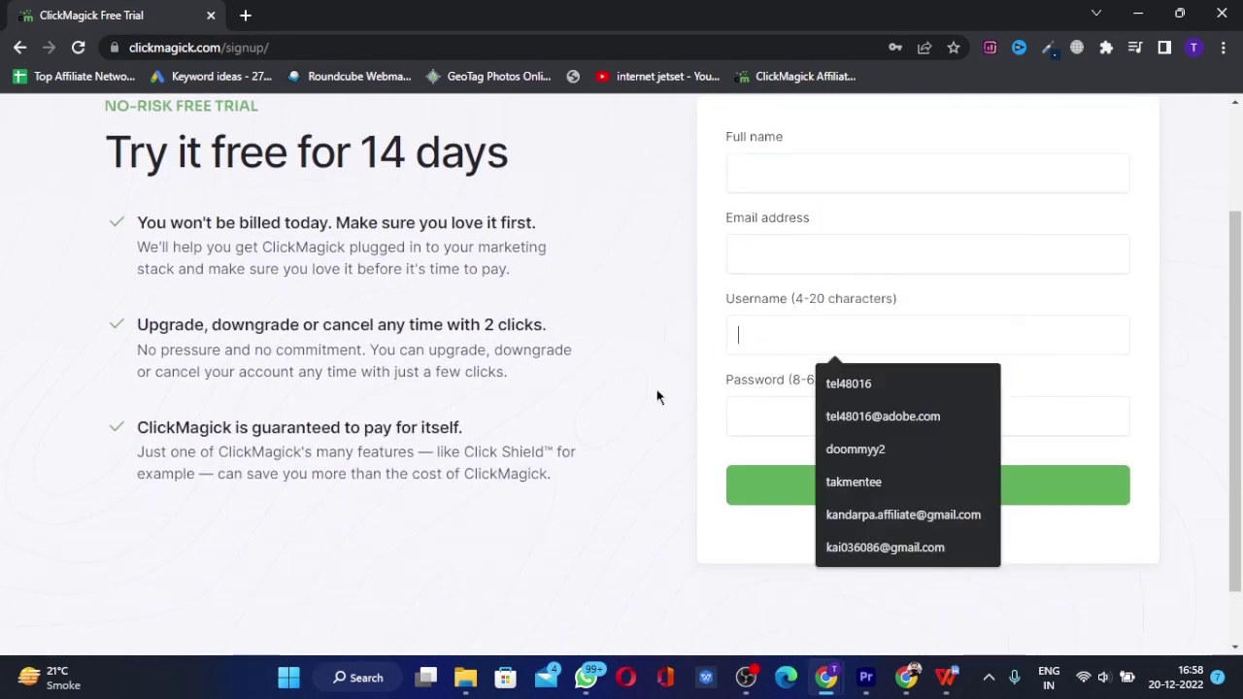
{"action": "left_click", "coordinate": [693, 377]}
{"action": "scroll", "coordinate": [688, 382], "scroll_direction": "up", "scroll_amount": 1}
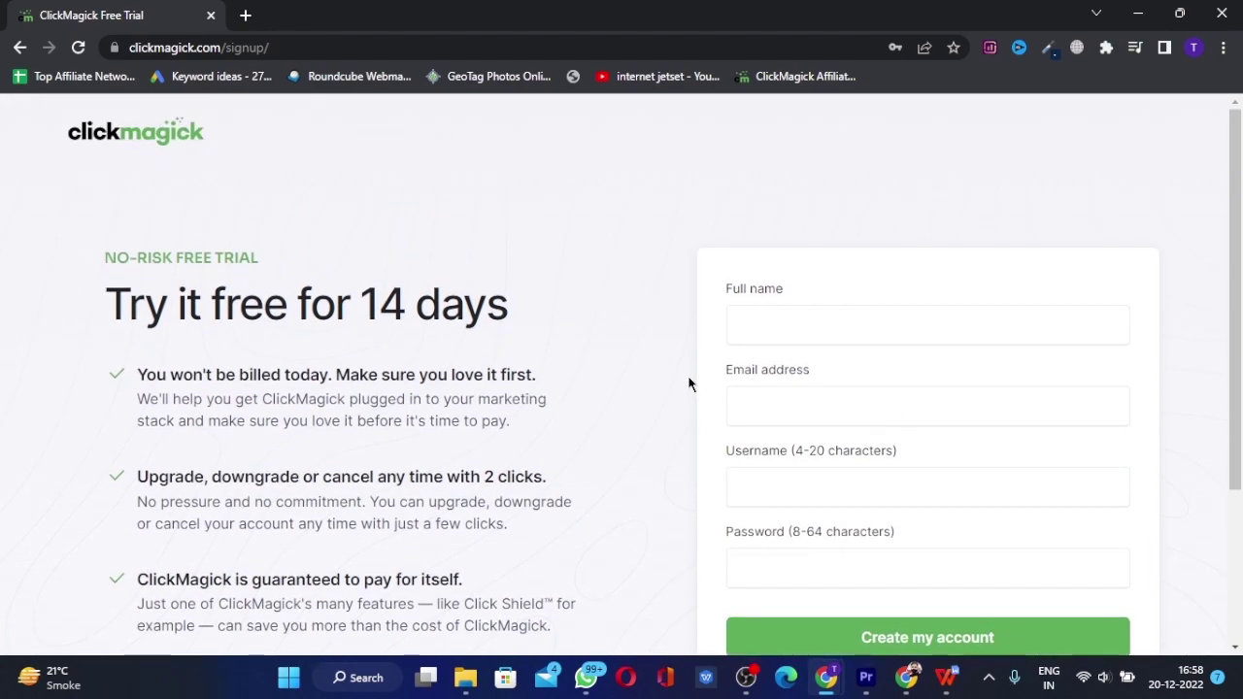
{"action": "scroll", "coordinate": [687, 383], "scroll_direction": "down", "scroll_amount": 1}
{"action": "scroll", "coordinate": [517, 388], "scroll_direction": "up", "scroll_amount": 2}
{"action": "scroll", "coordinate": [508, 388], "scroll_direction": "down", "scroll_amount": 2}
{"action": "scroll", "coordinate": [508, 389], "scroll_direction": "up", "scroll_amount": 2}
Switch to the browser window with the signed-in ClickMagick account and open the ClickBank section of the account settings.
{"action": "key", "text": "alt+Tab"}
{"action": "key", "text": "alt"}
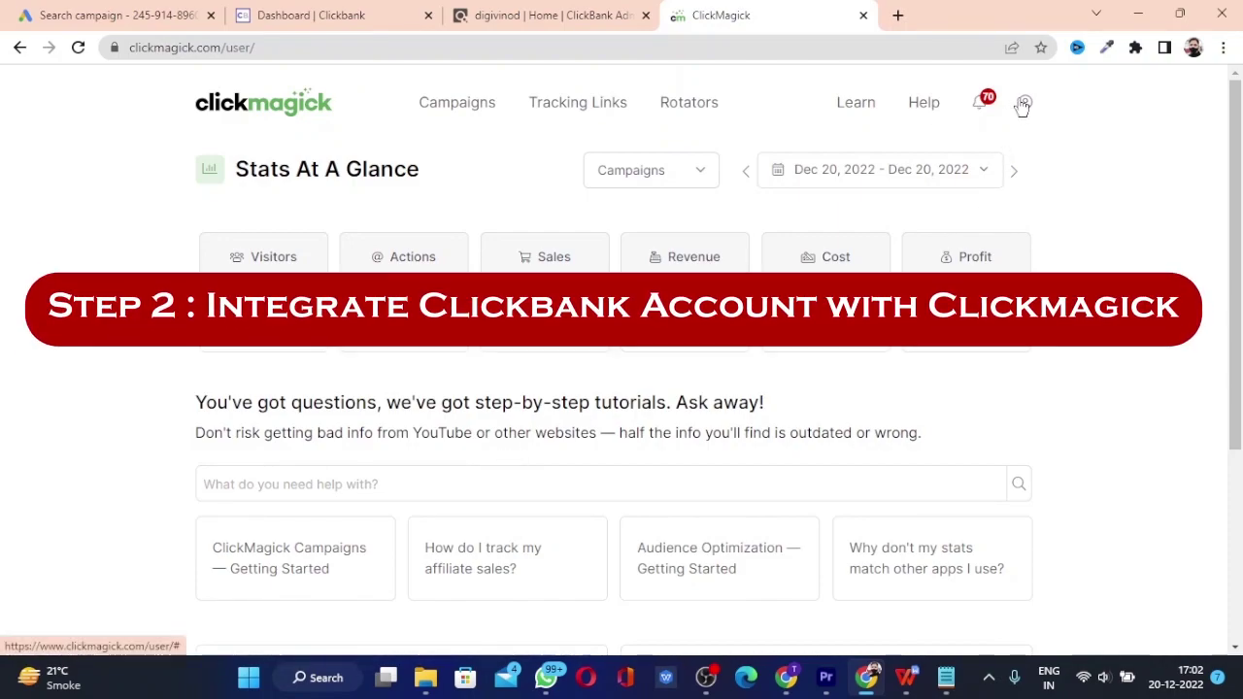
{"action": "mouse_move", "coordinate": [1022, 104]}
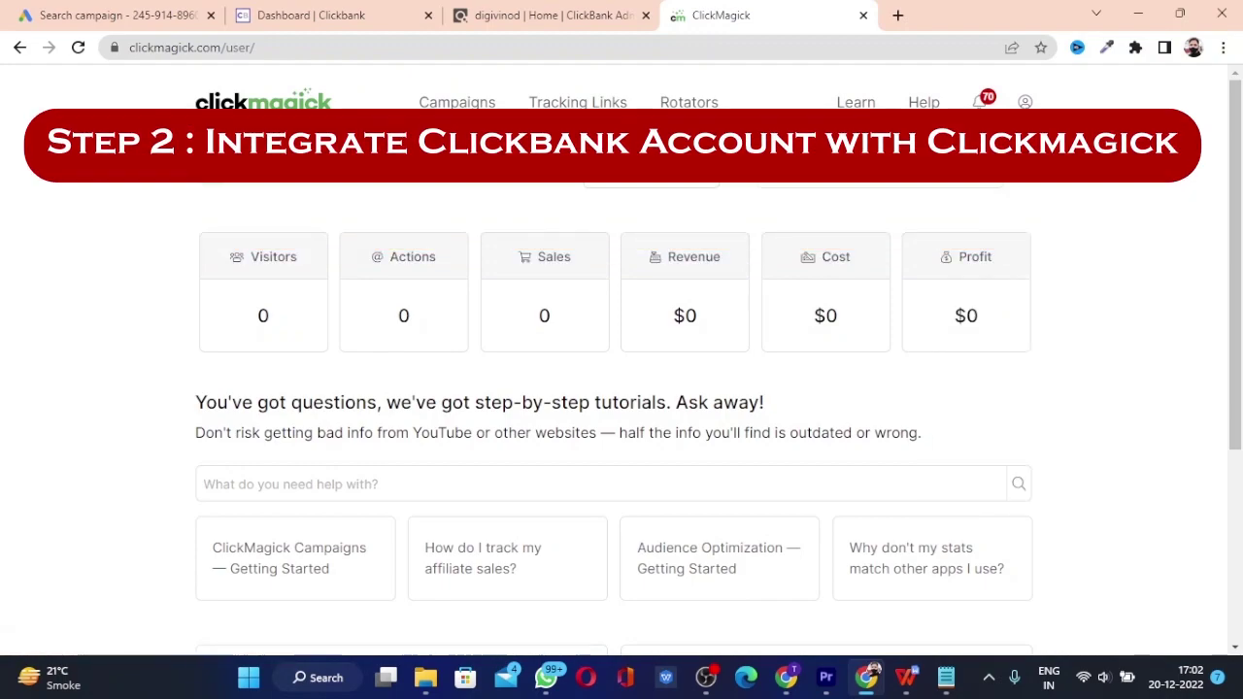
{"action": "left_click", "coordinate": [1003, 213]}
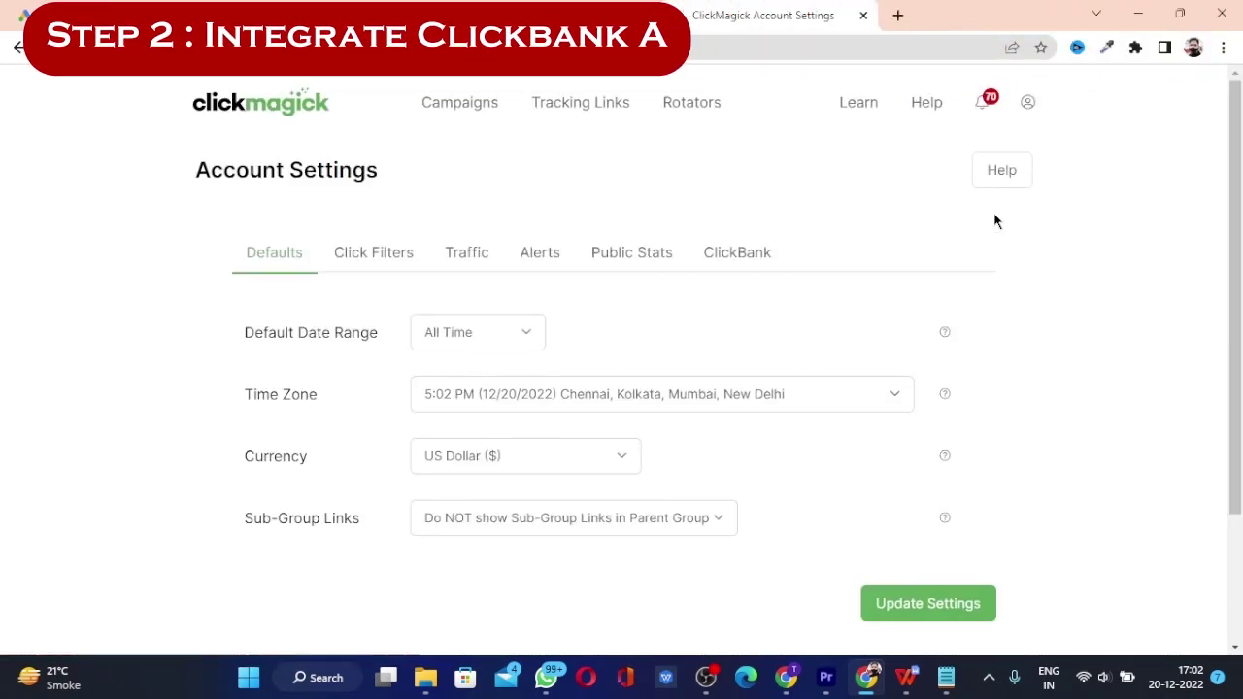
{"action": "left_click", "coordinate": [731, 243]}
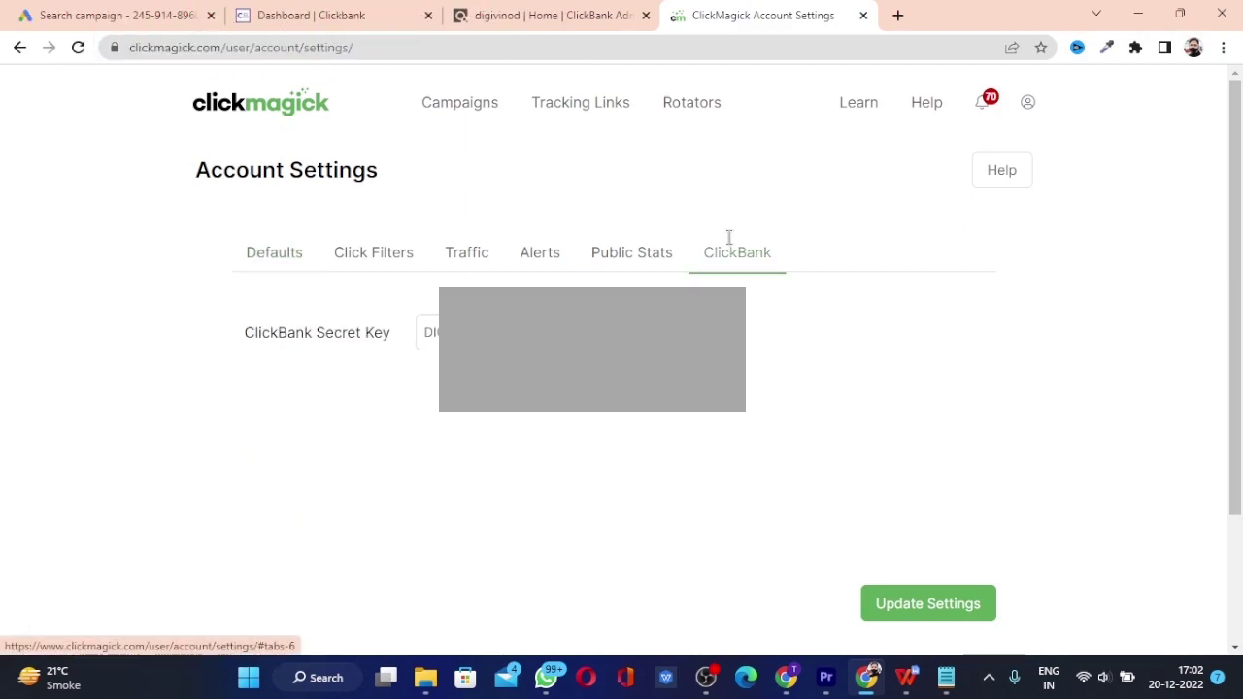
Select the ClickBank Secret Key value, briefly bring up Notepad, and update the ClickMagick account settings.
{"action": "left_click", "coordinate": [427, 332]}
{"action": "key", "text": "ctrl+a"}
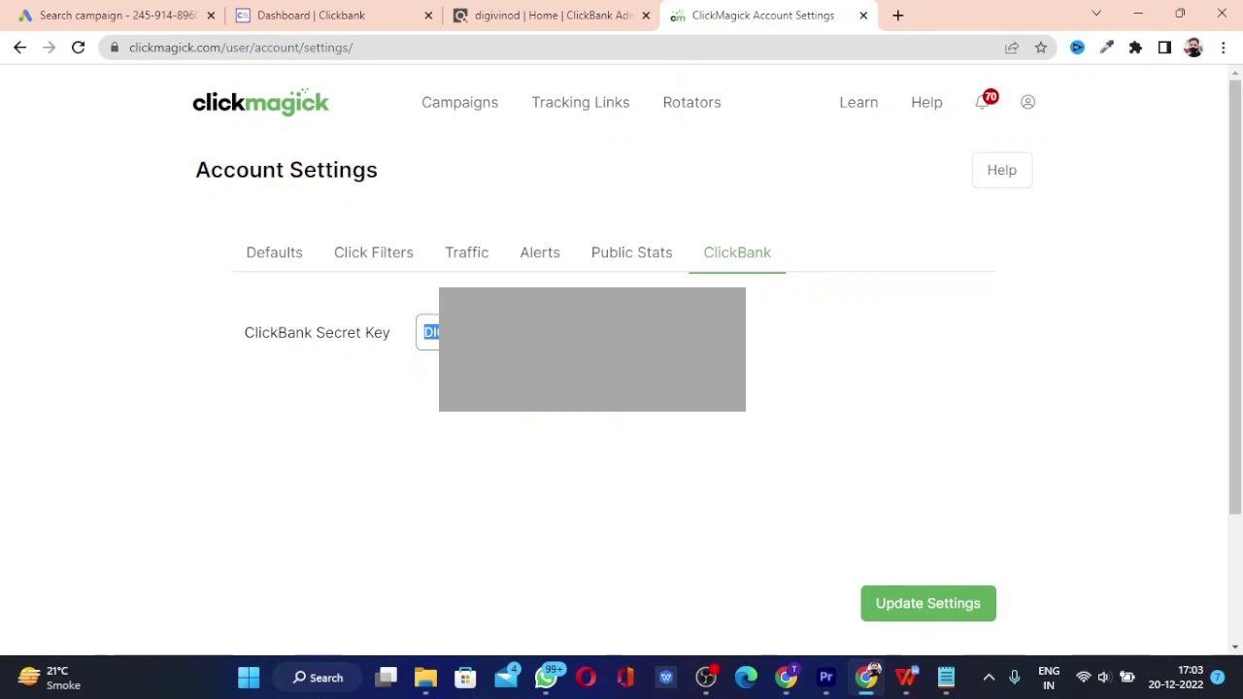
{"action": "left_click", "coordinate": [469, 421]}
{"action": "left_click", "coordinate": [417, 335]}
{"action": "key", "text": "ctrl+a"}
{"action": "key", "text": "alt+Tab"}
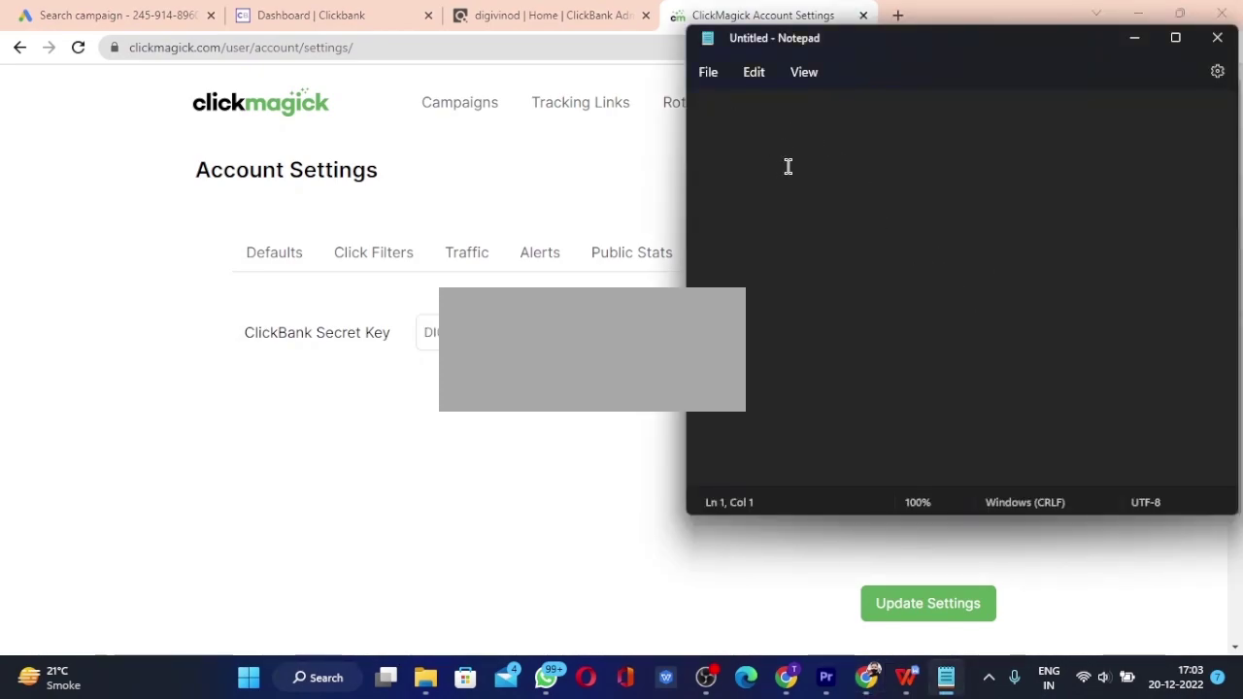
{"action": "left_click", "coordinate": [1136, 40]}
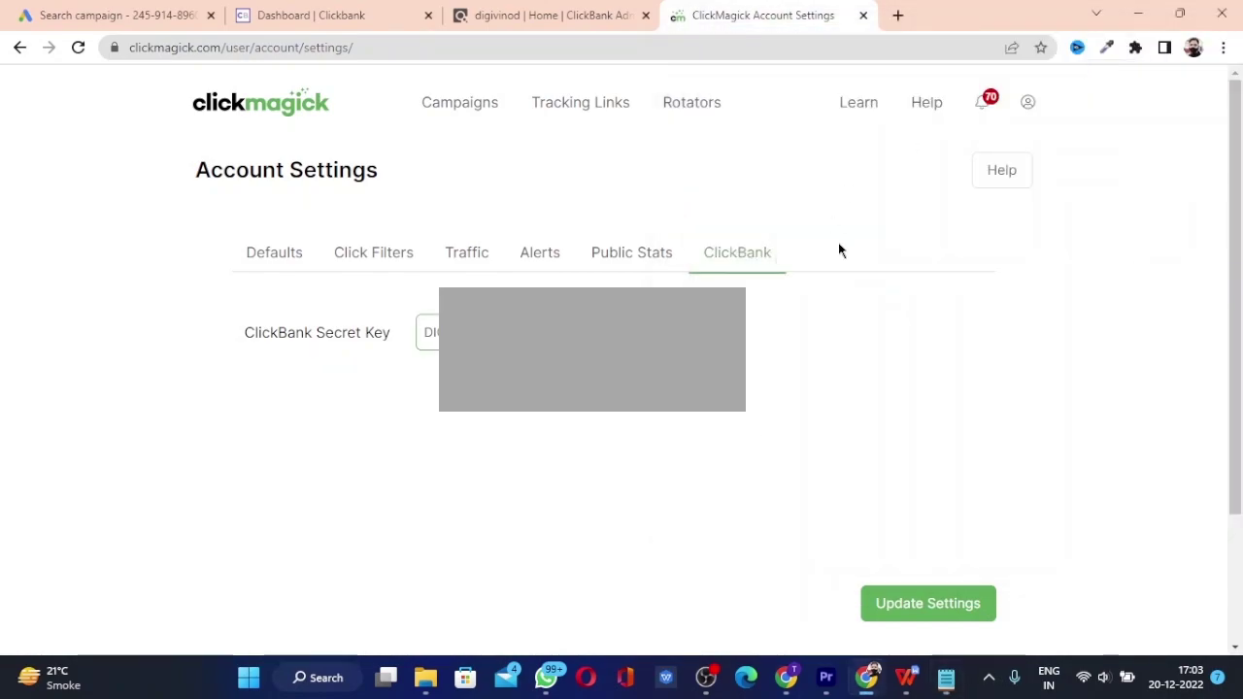
{"action": "left_click", "coordinate": [927, 603]}
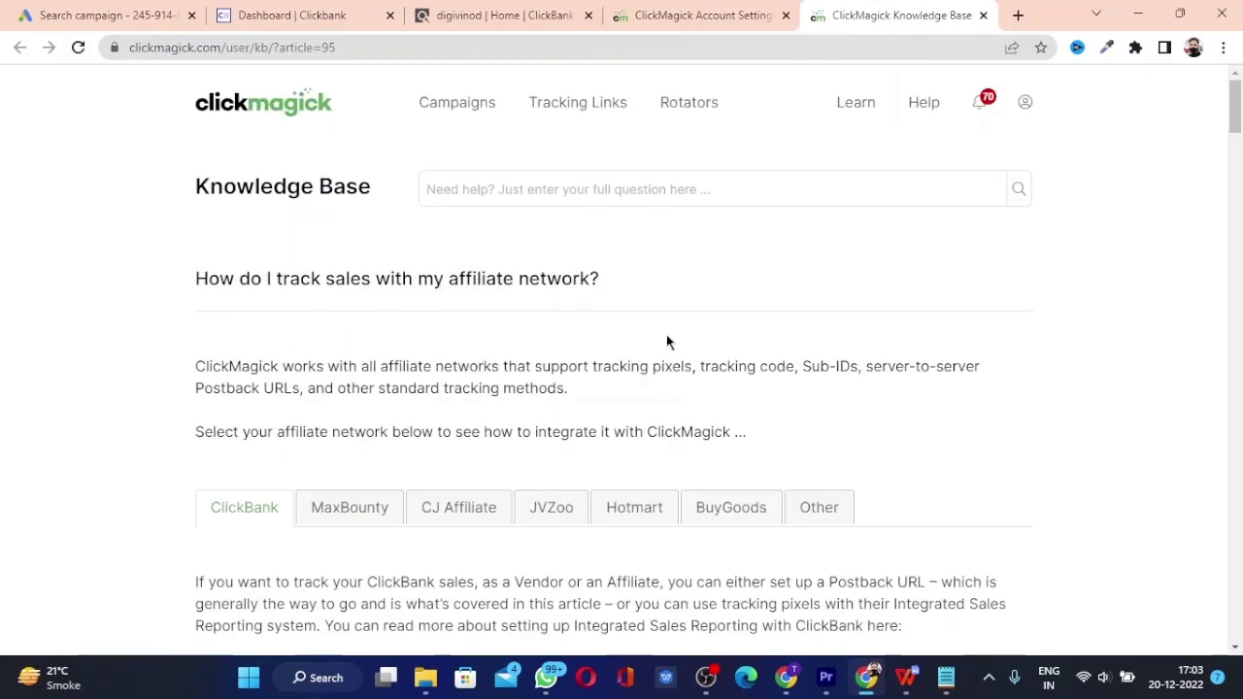
Read the ClickBank integration article from creating a Secret Key through Step 3 on the Instant Notification URL.
{"action": "scroll", "coordinate": [666, 340], "scroll_direction": "down", "scroll_amount": 3}
{"action": "scroll", "coordinate": [666, 341], "scroll_direction": "down", "scroll_amount": 7}
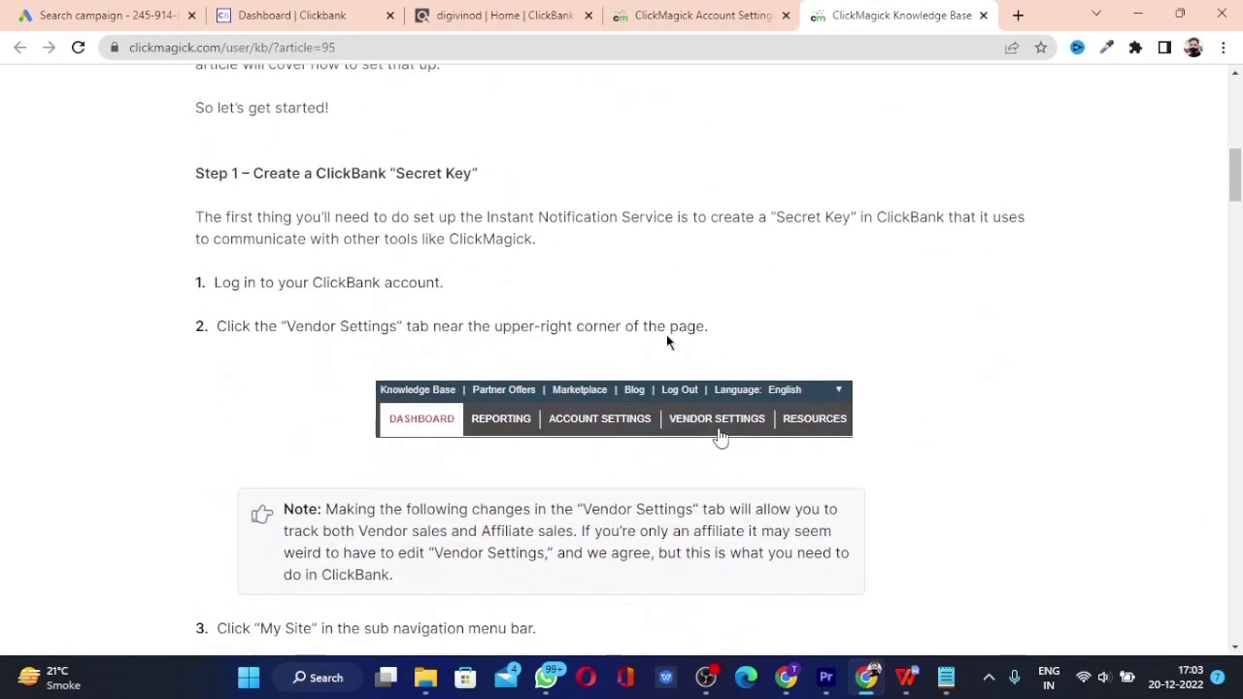
{"action": "scroll", "coordinate": [666, 341], "scroll_direction": "down", "scroll_amount": 15}
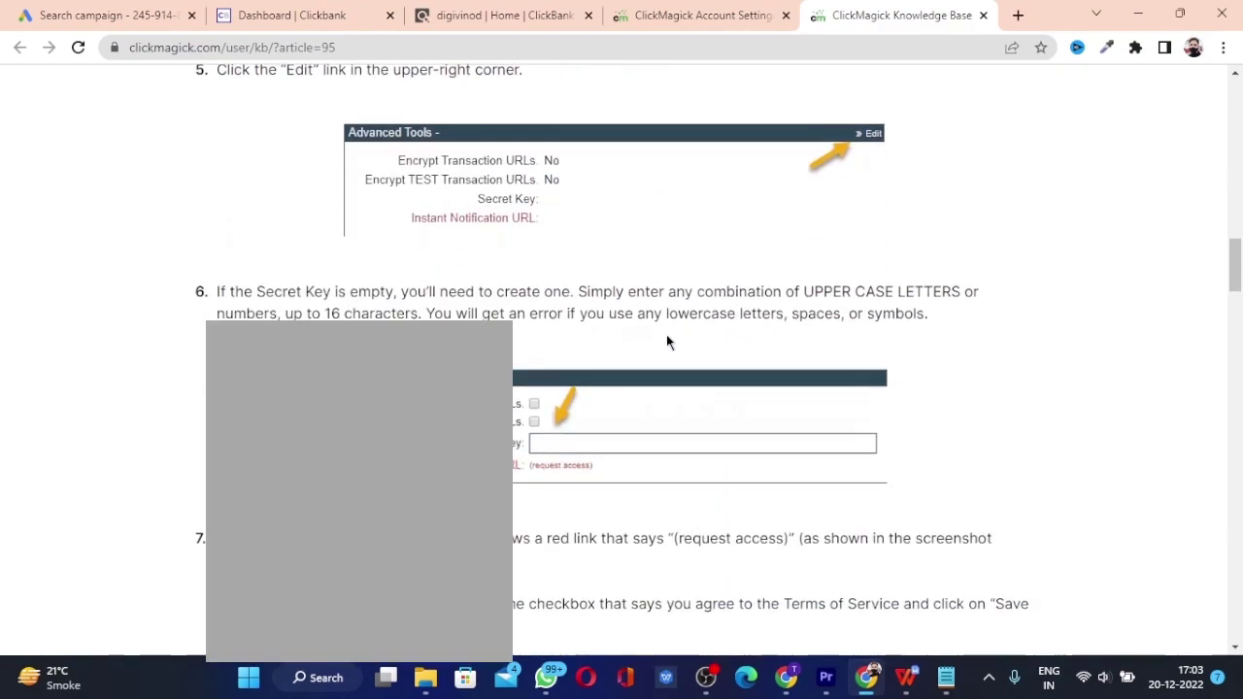
{"action": "scroll", "coordinate": [666, 342], "scroll_direction": "down", "scroll_amount": 13}
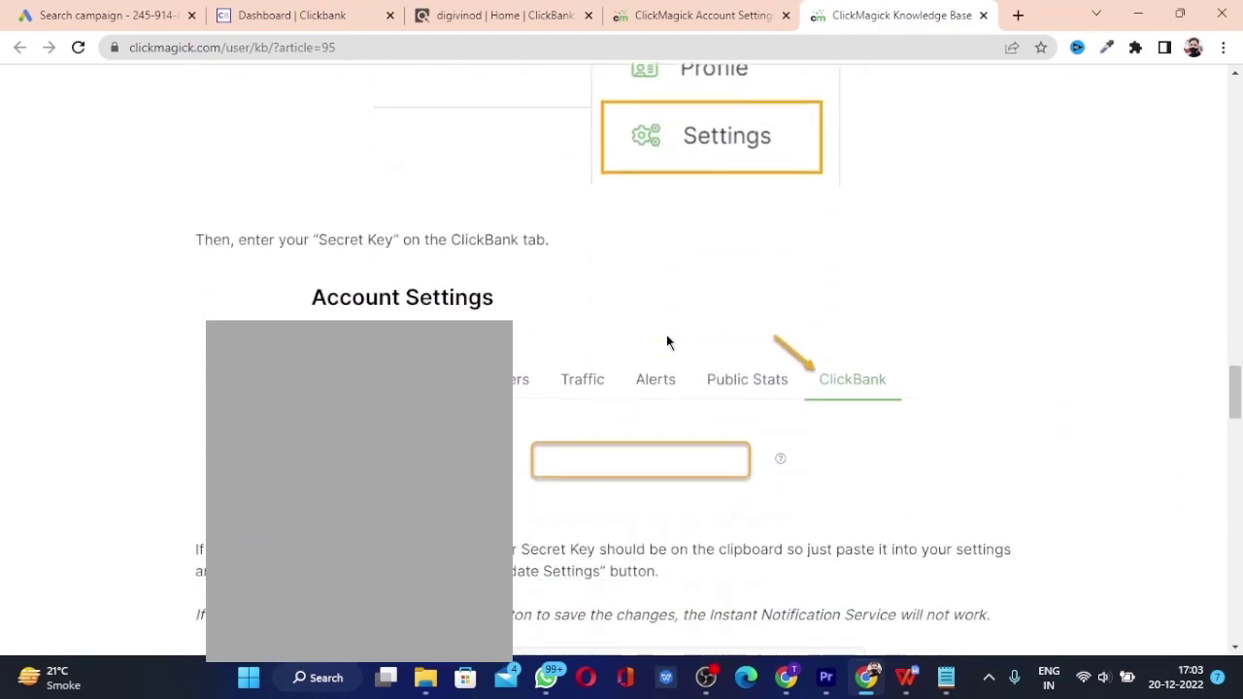
{"action": "scroll", "coordinate": [666, 342], "scroll_direction": "up", "scroll_amount": 2}
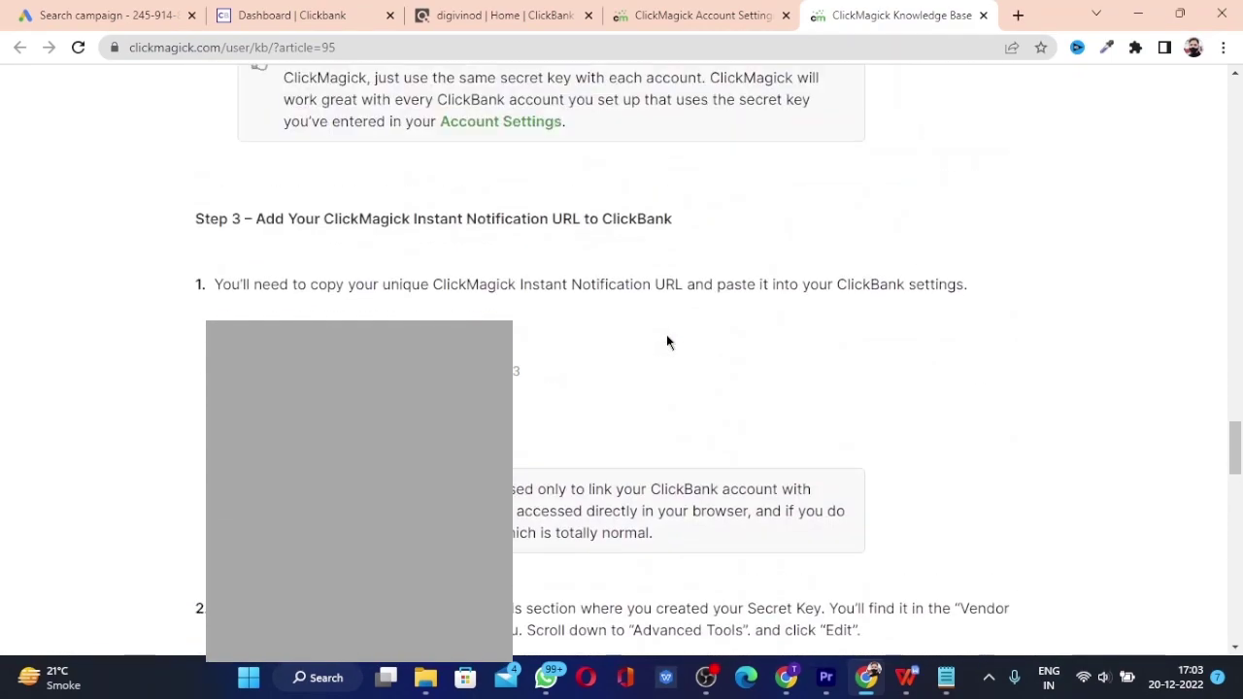
Highlight the Step 3 heading and the unique Instant Notification URL in the article, and briefly bring up Notepad.
{"action": "left_click_drag", "start_coordinate": [291, 225], "coordinate": [549, 222]}
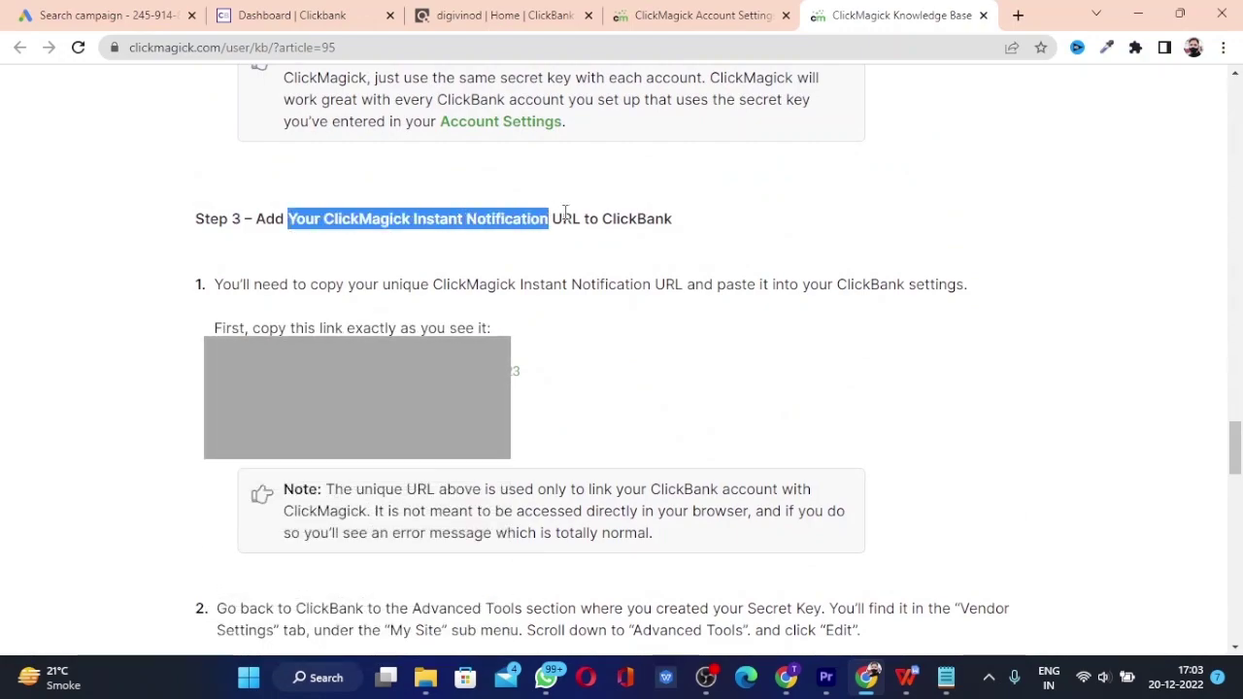
{"action": "left_click", "coordinate": [561, 215]}
{"action": "left_click_drag", "start_coordinate": [199, 375], "coordinate": [199, 376]}
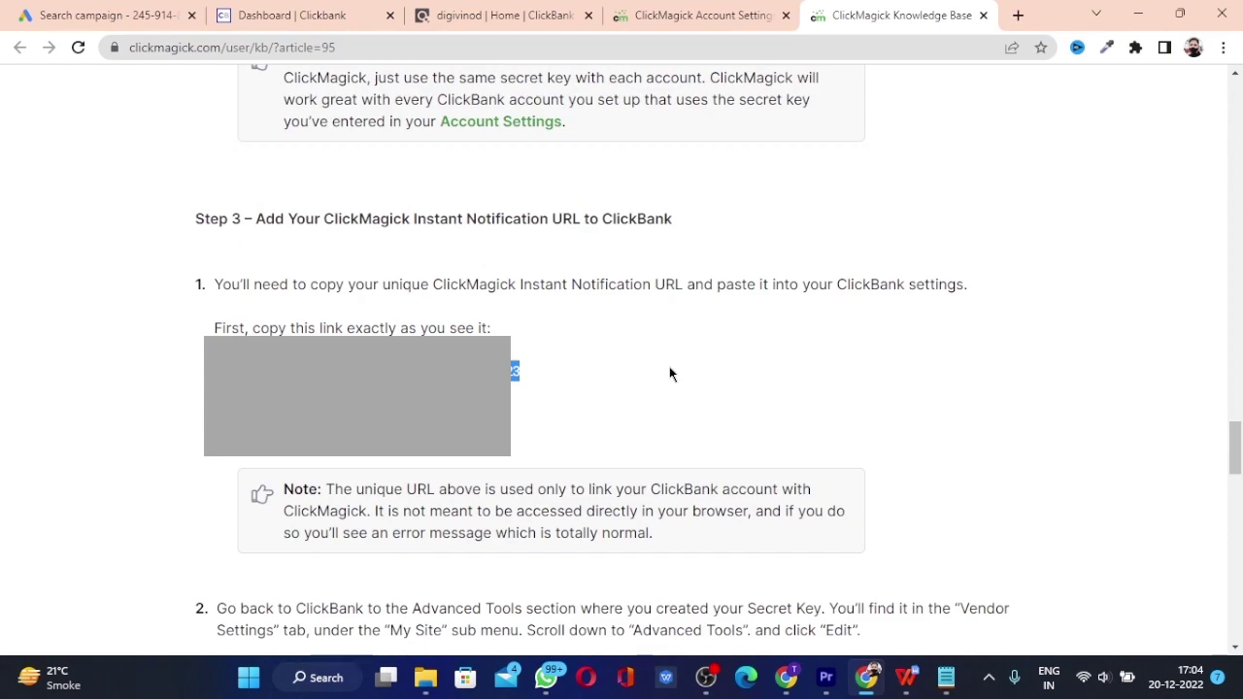
{"action": "left_click", "coordinate": [464, 328]}
{"action": "left_click", "coordinate": [946, 679]}
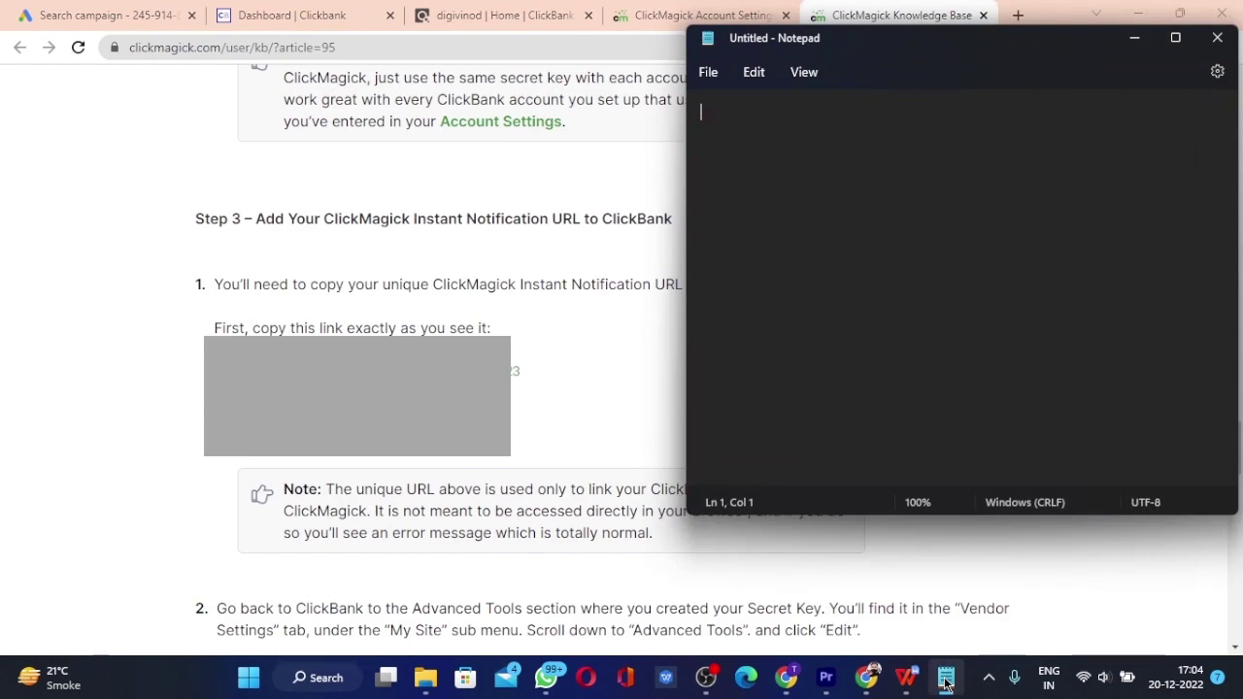
{"action": "left_click", "coordinate": [946, 682]}
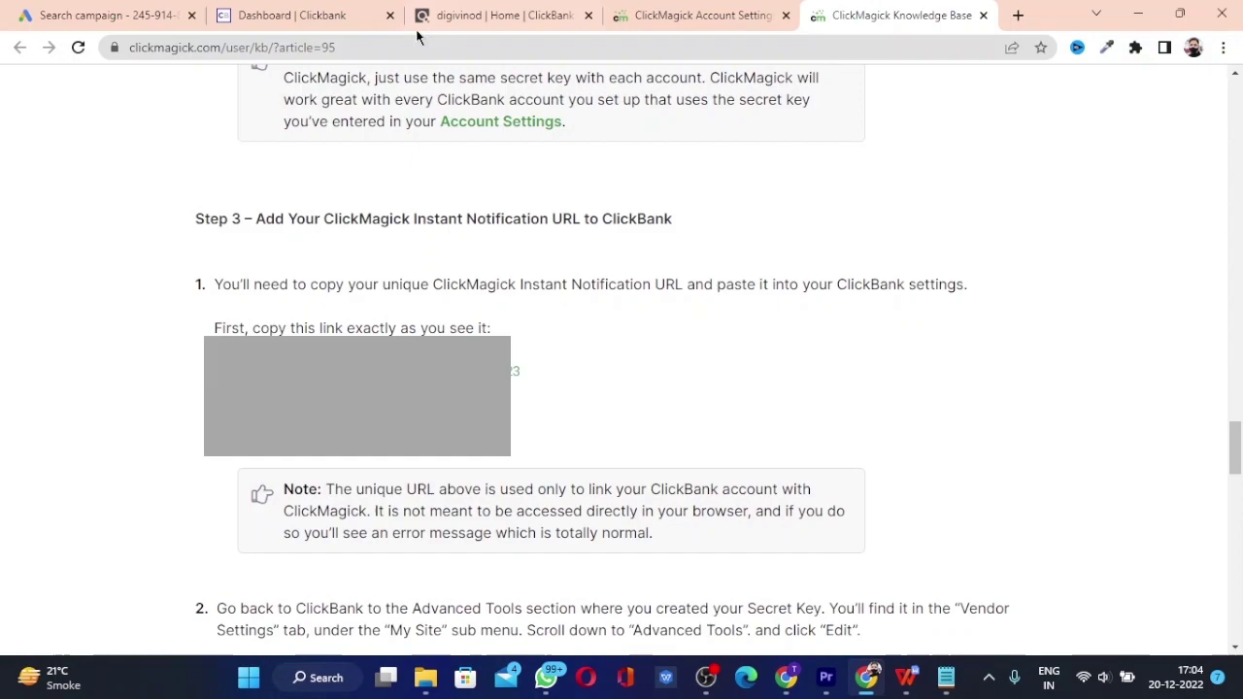
Open the first nickname's account in ClickBank and go to My Site in its vendor settings.
{"action": "left_click", "coordinate": [345, 10]}
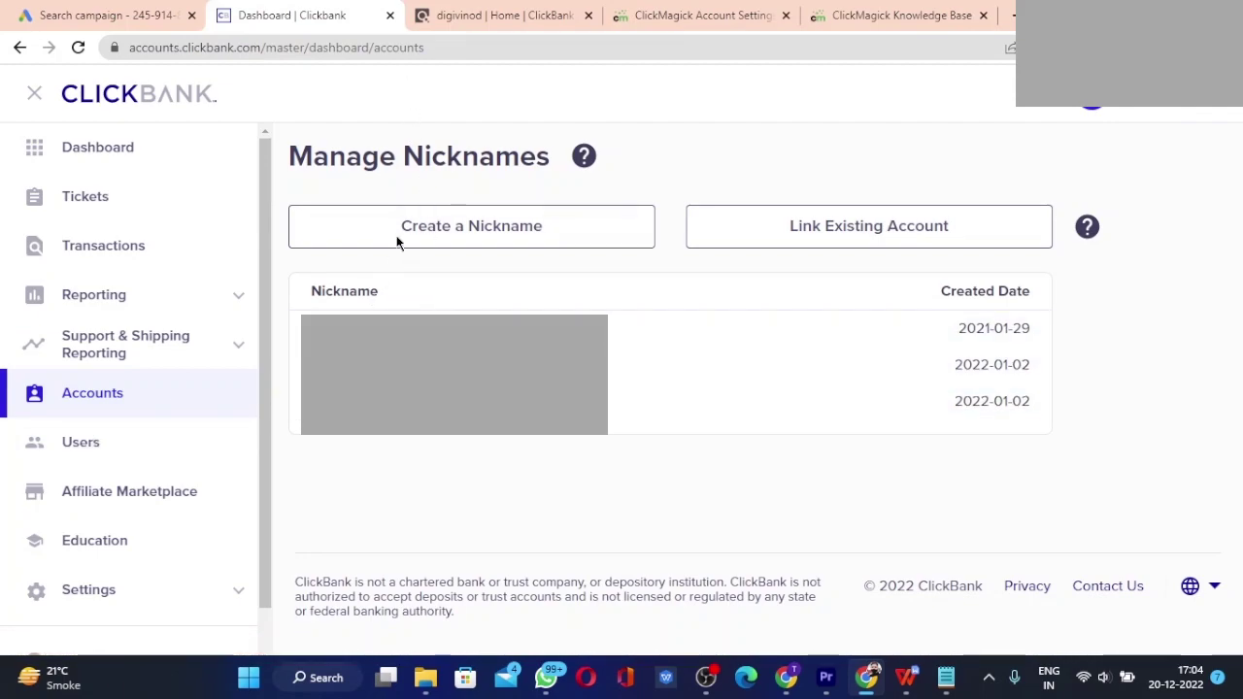
{"action": "left_click", "coordinate": [388, 329]}
{"action": "scroll", "coordinate": [408, 322], "scroll_direction": "down", "scroll_amount": 2}
{"action": "scroll", "coordinate": [408, 321], "scroll_direction": "up", "scroll_amount": 2}
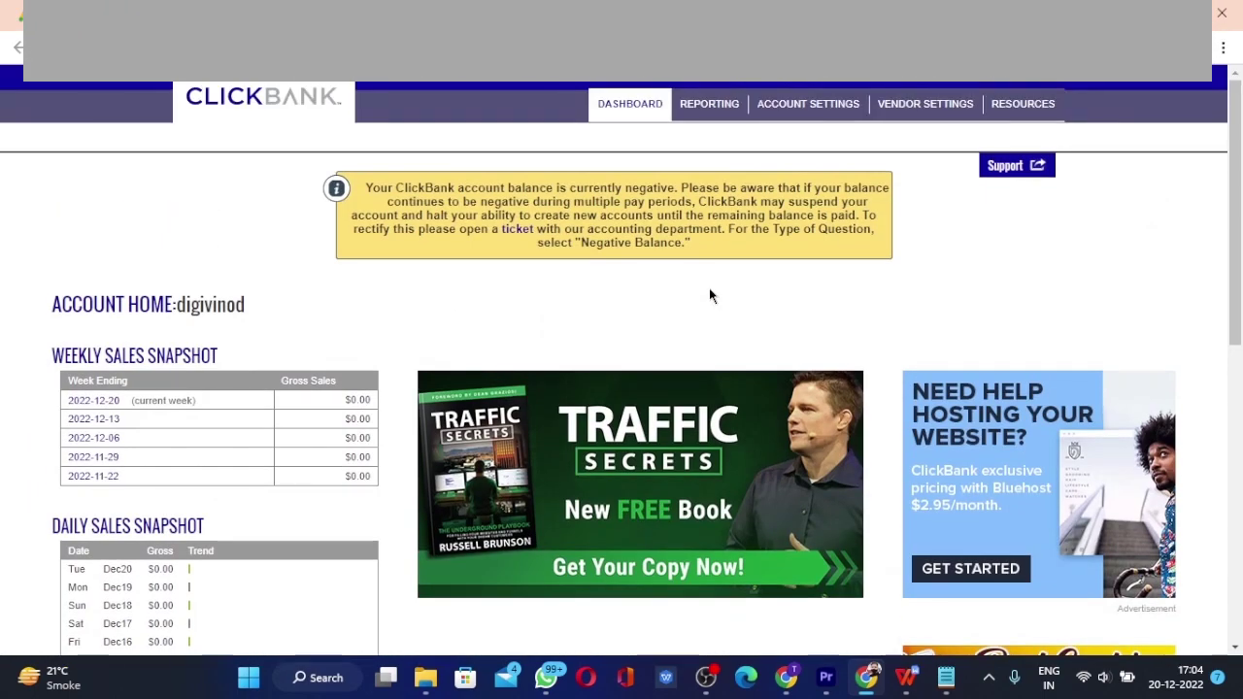
{"action": "left_click", "coordinate": [898, 109]}
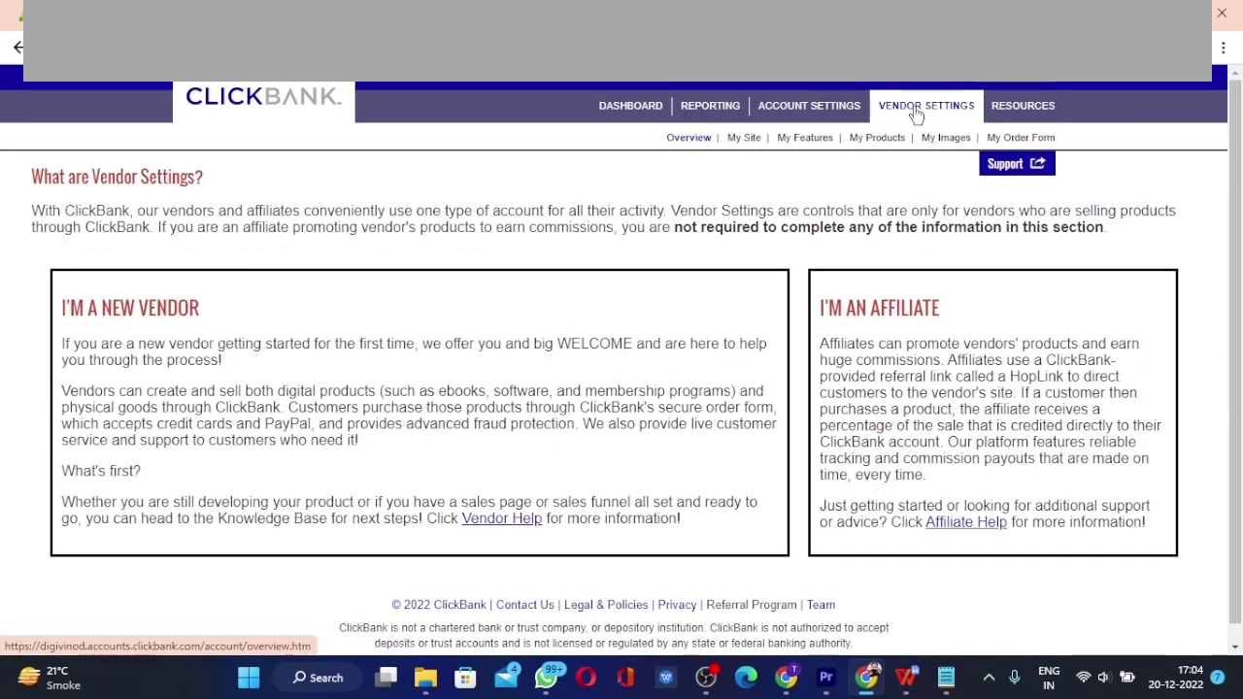
{"action": "left_click", "coordinate": [744, 139]}
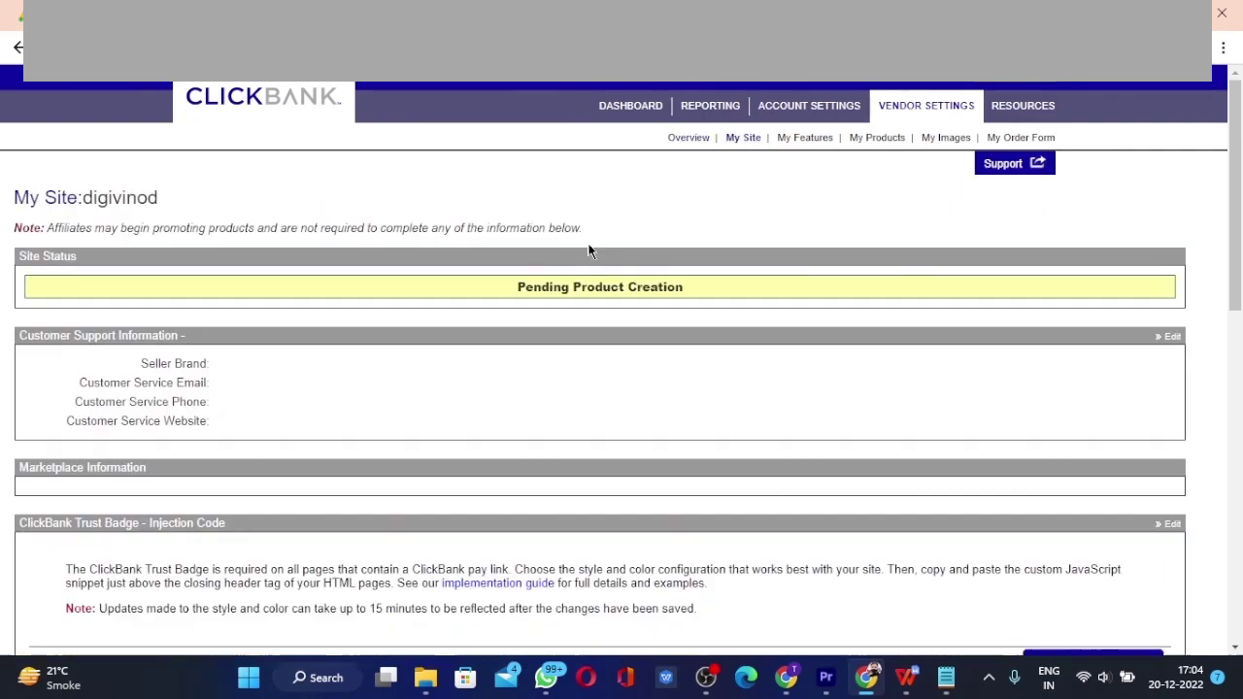
Find the Advanced Tools section on the My Site page and open it for editing.
{"action": "scroll", "coordinate": [557, 321], "scroll_direction": "down", "scroll_amount": 3}
{"action": "scroll", "coordinate": [556, 351], "scroll_direction": "down", "scroll_amount": 5}
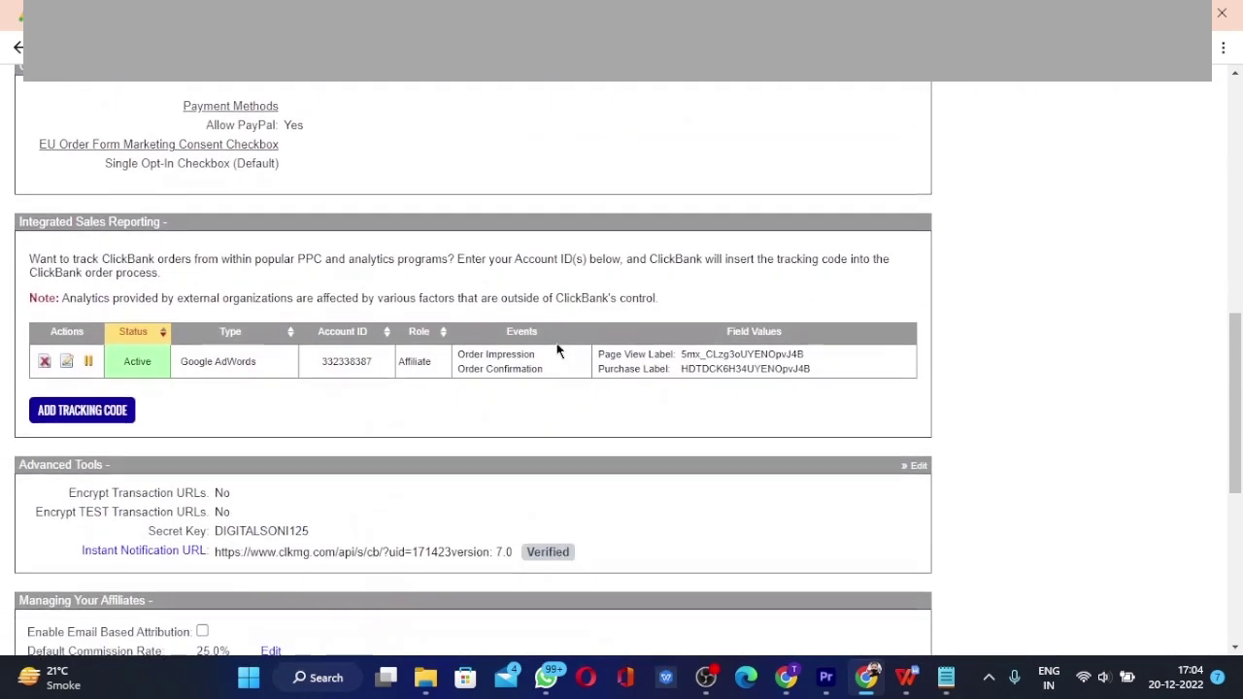
{"action": "scroll", "coordinate": [558, 350], "scroll_direction": "up", "scroll_amount": 3}
{"action": "scroll", "coordinate": [271, 479], "scroll_direction": "down", "scroll_amount": 2}
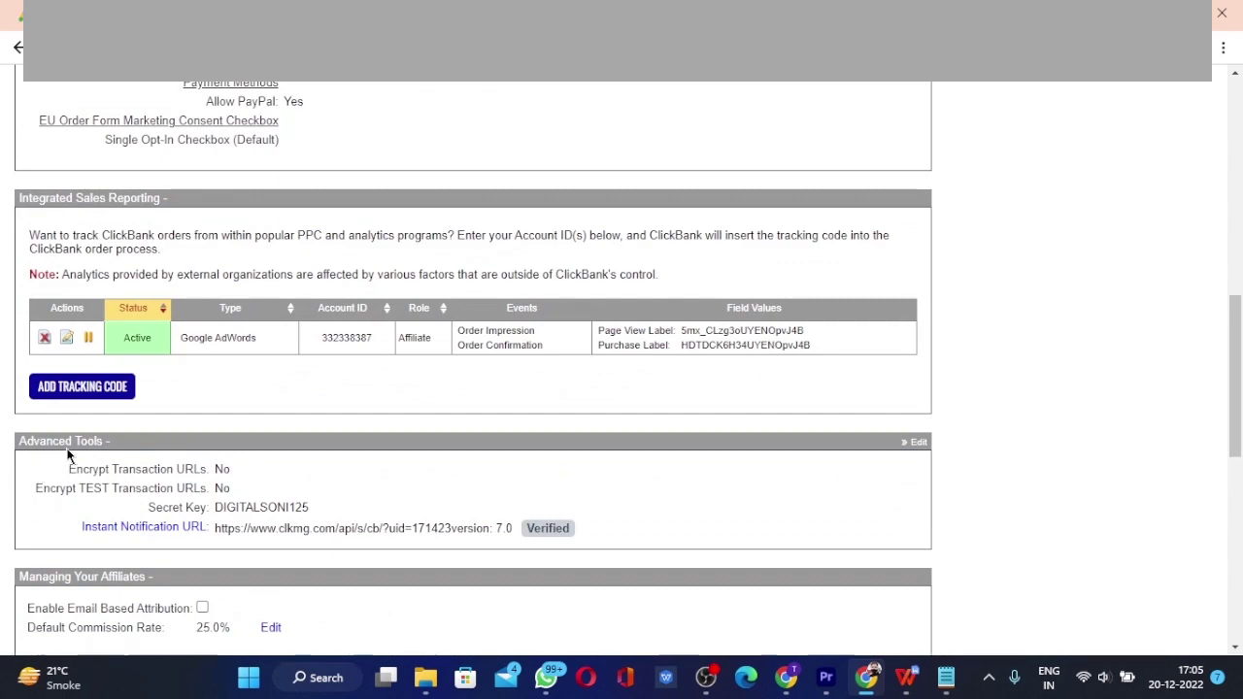
{"action": "left_click", "coordinate": [916, 444]}
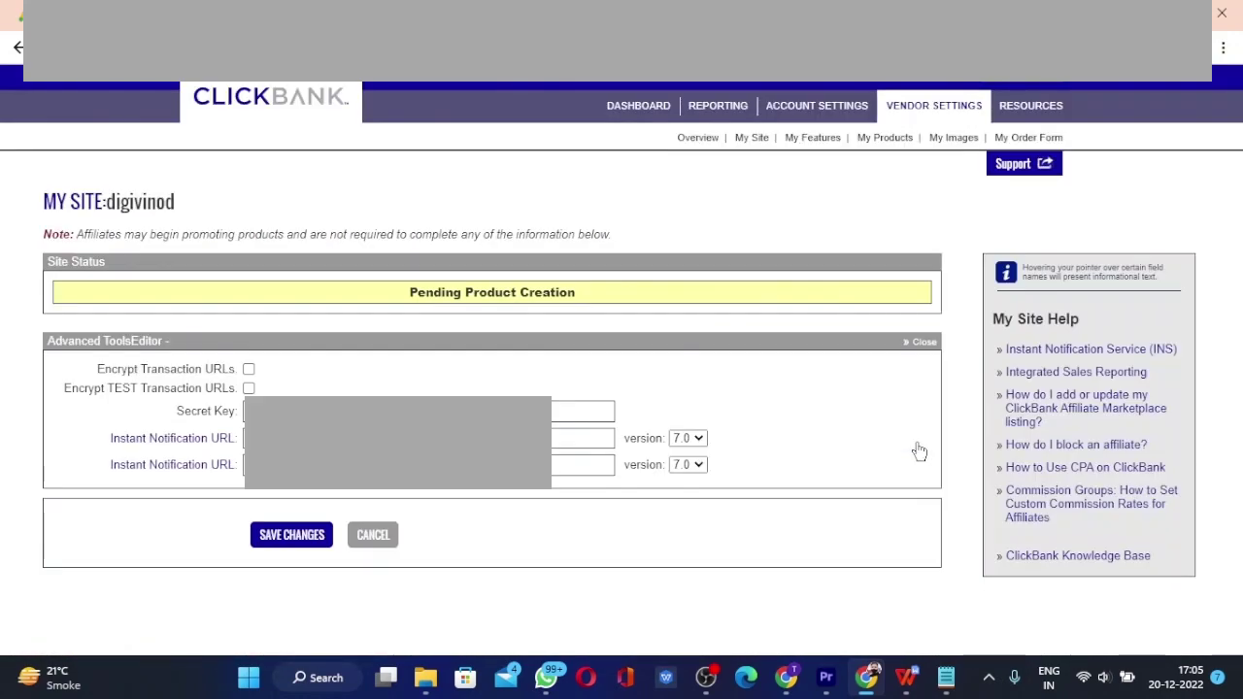
Check the Secret Key and first Instant Notification URL fields in the Advanced Tools editor, along with the URL's verification status.
{"action": "left_click", "coordinate": [583, 437]}
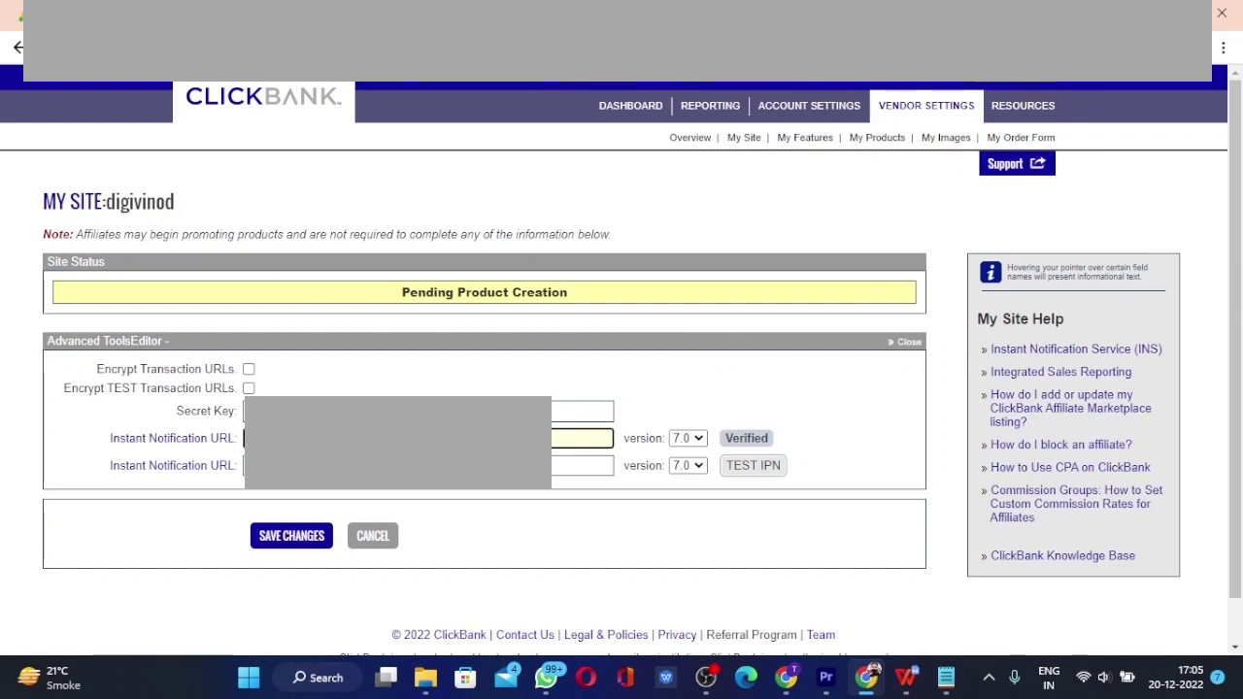
{"action": "left_click", "coordinate": [583, 411]}
{"action": "left_click", "coordinate": [583, 438]}
{"action": "left_click", "coordinate": [583, 410]}
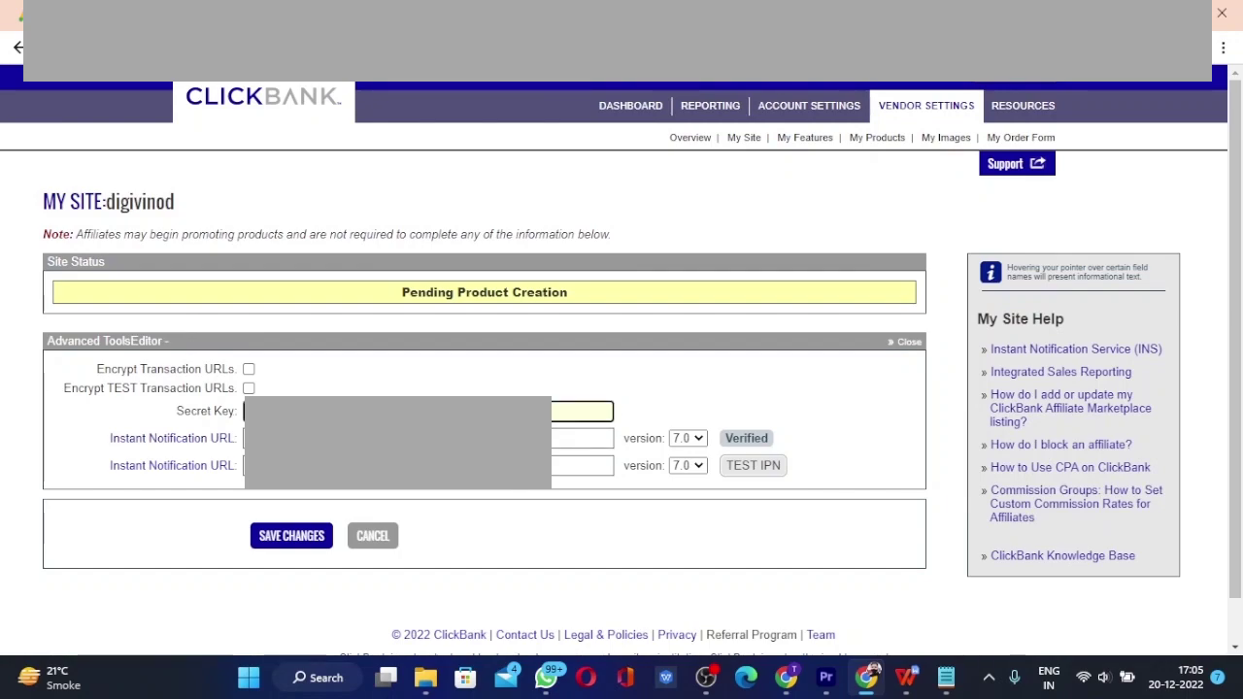
{"action": "left_click", "coordinate": [583, 438]}
{"action": "left_click", "coordinate": [583, 411]}
{"action": "mouse_move", "coordinate": [213, 463]}
{"action": "left_click", "coordinate": [738, 438]}
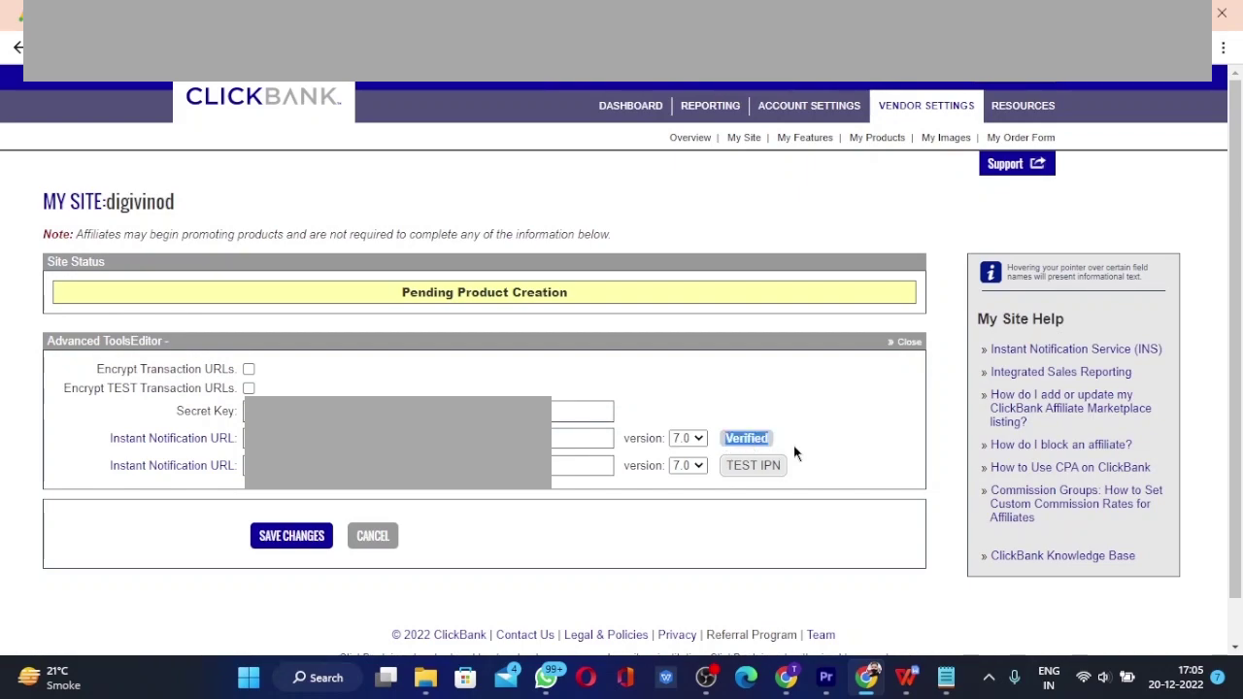
{"action": "left_click", "coordinate": [745, 438]}
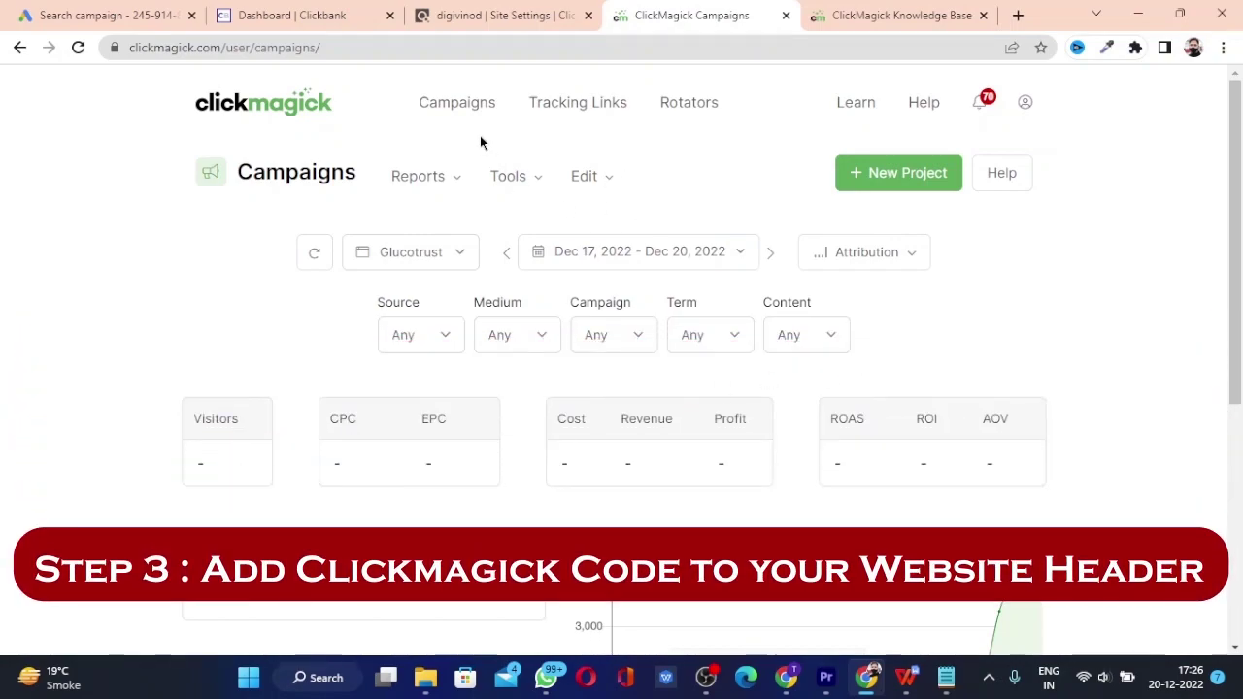
Open the custom website code for the Glucotrust project's TrueTracking setup from the Campaigns tools.
{"action": "left_click", "coordinate": [454, 104]}
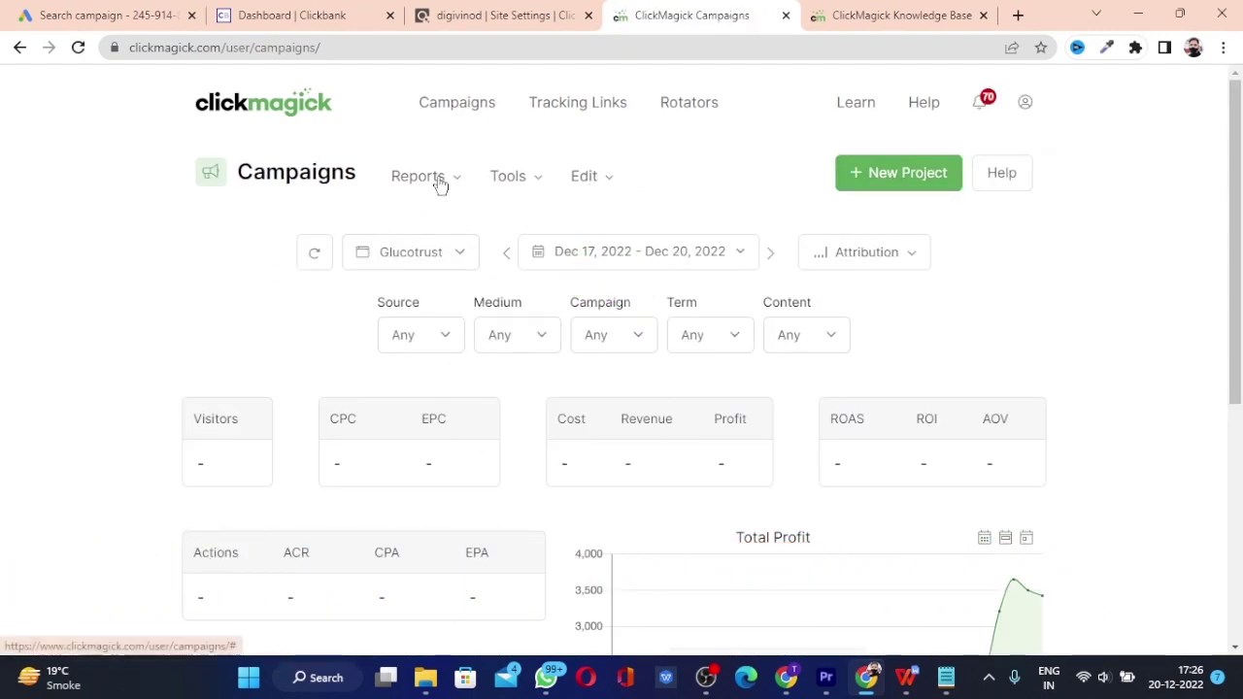
{"action": "left_click", "coordinate": [523, 188]}
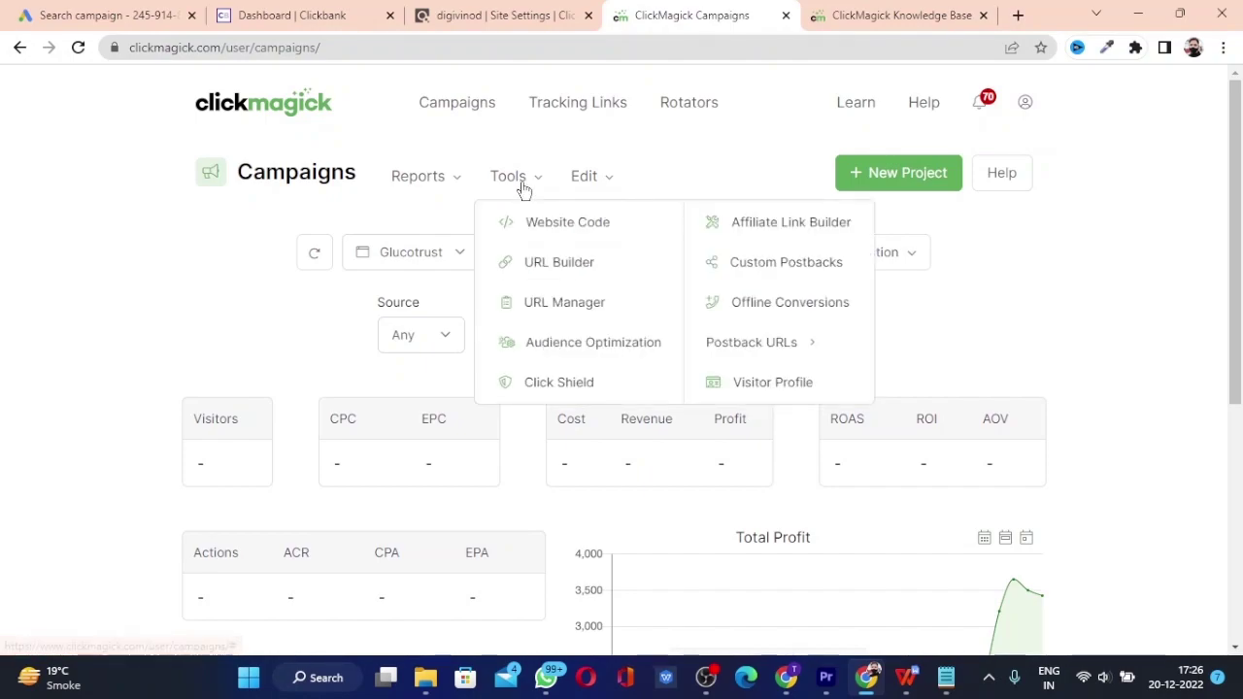
{"action": "left_click", "coordinate": [596, 228]}
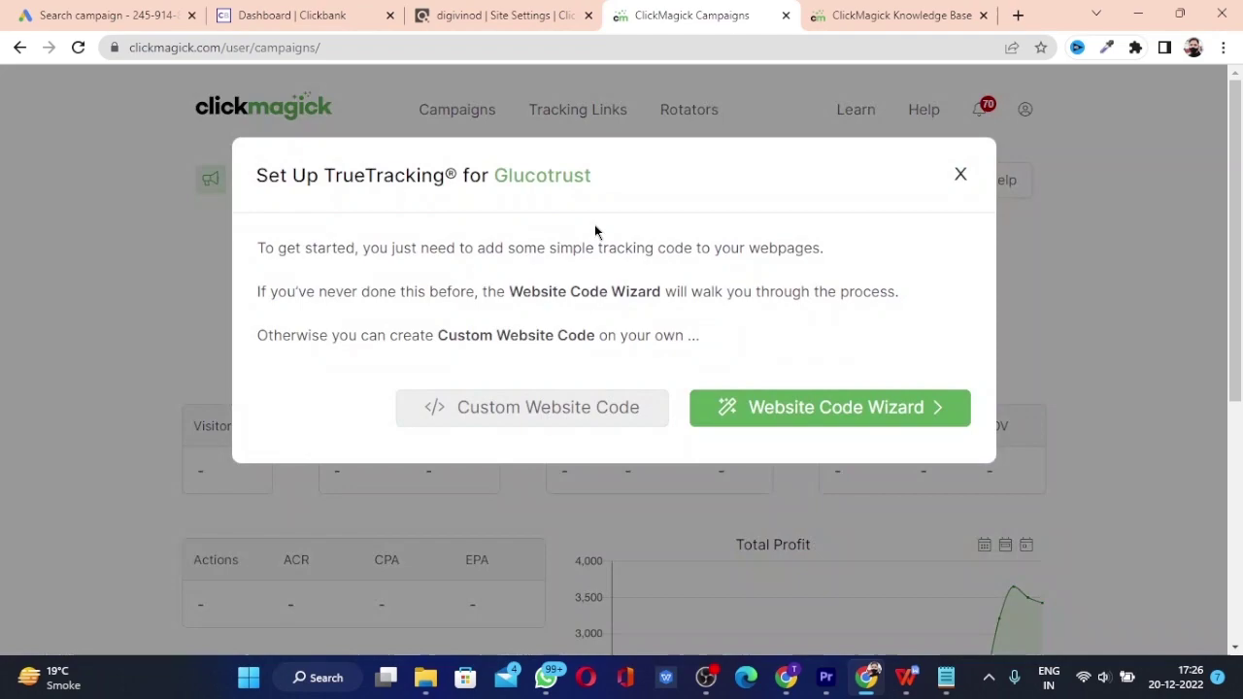
{"action": "left_click", "coordinate": [551, 414]}
{"action": "scroll", "coordinate": [550, 414], "scroll_direction": "down", "scroll_amount": 1}
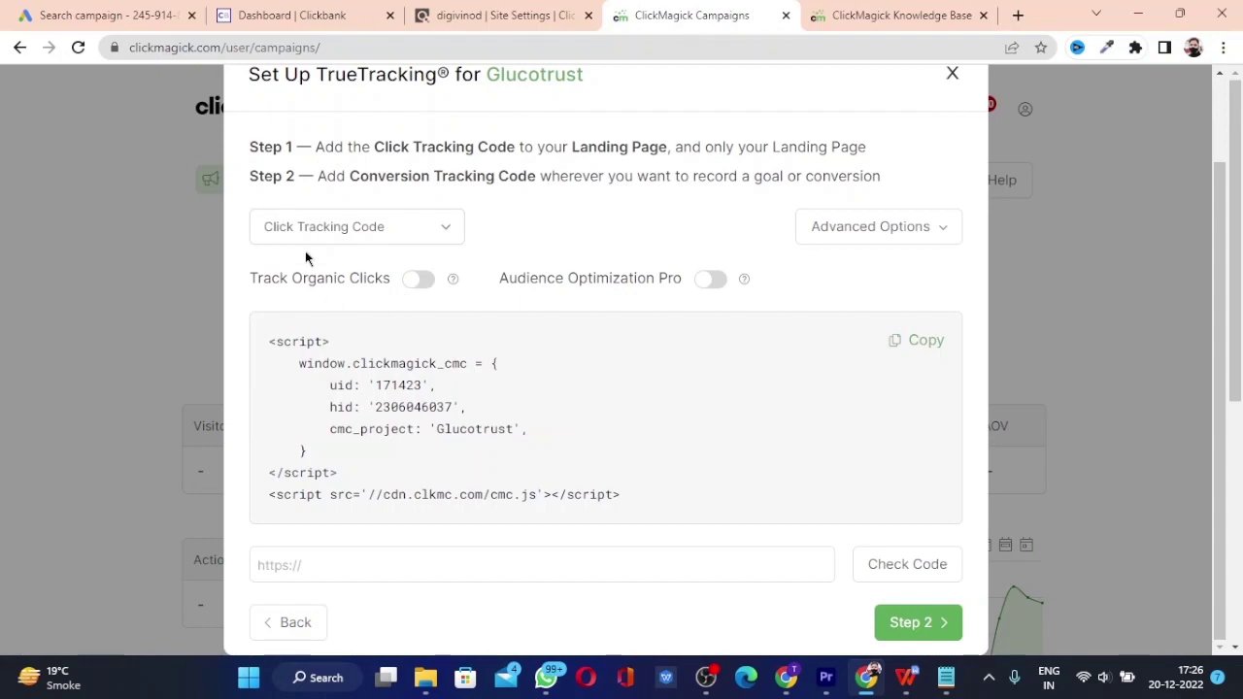
View the Conversion Tracking Code, return to the Click Tracking Code, and select its entire script.
{"action": "left_click", "coordinate": [393, 233]}
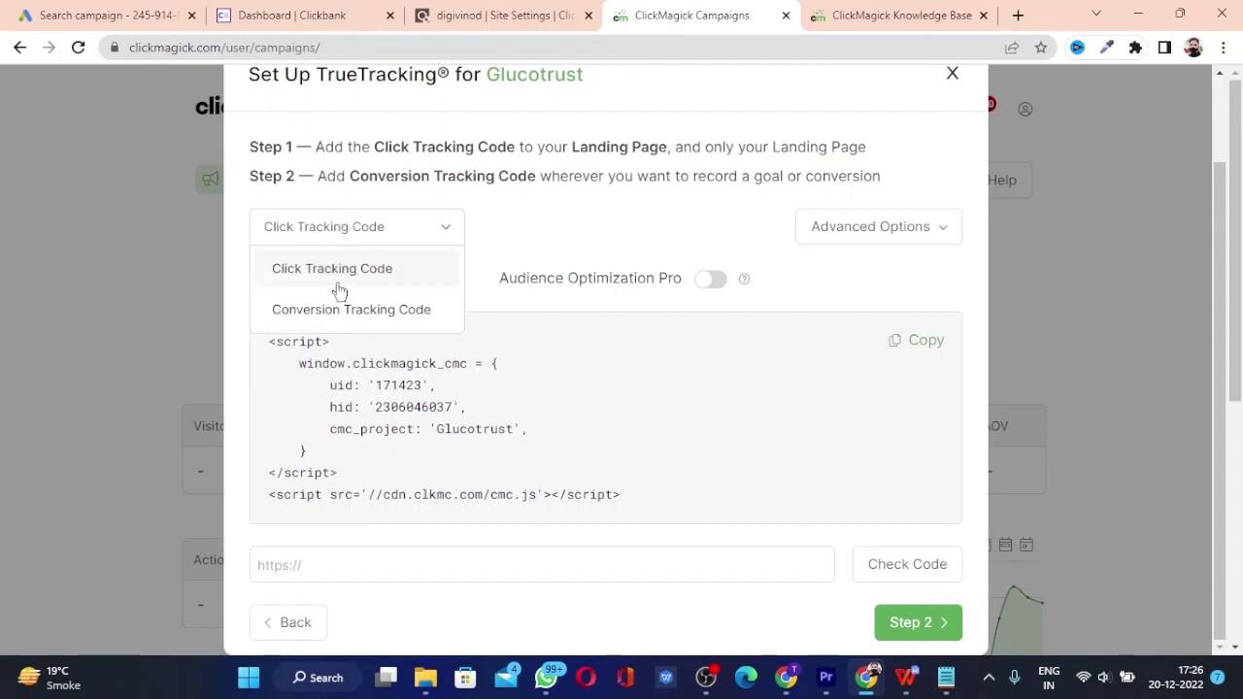
{"action": "left_click", "coordinate": [342, 310]}
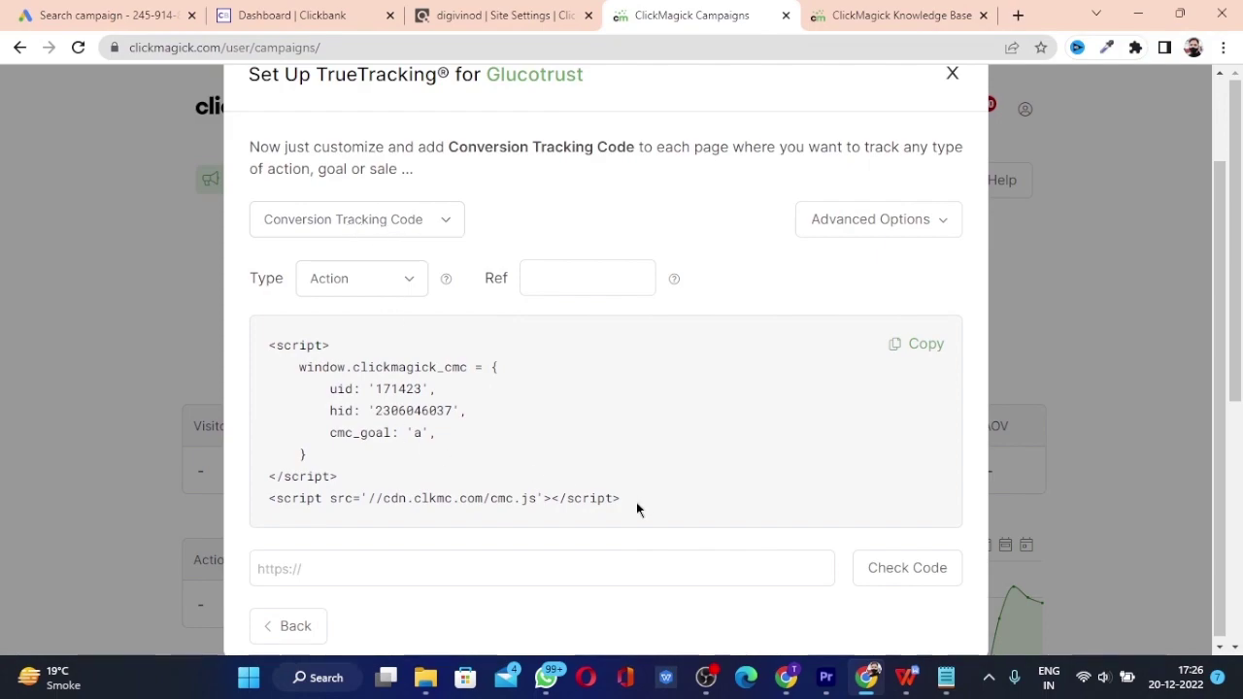
{"action": "left_click", "coordinate": [322, 220]}
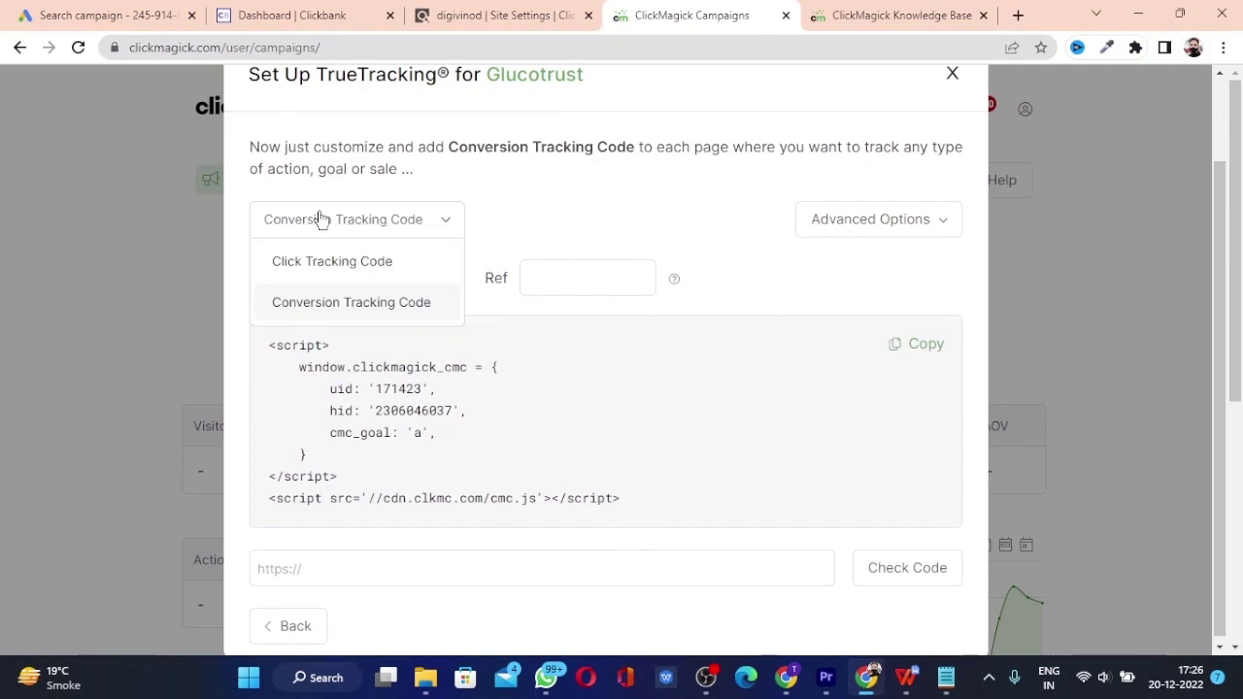
{"action": "left_click", "coordinate": [333, 263]}
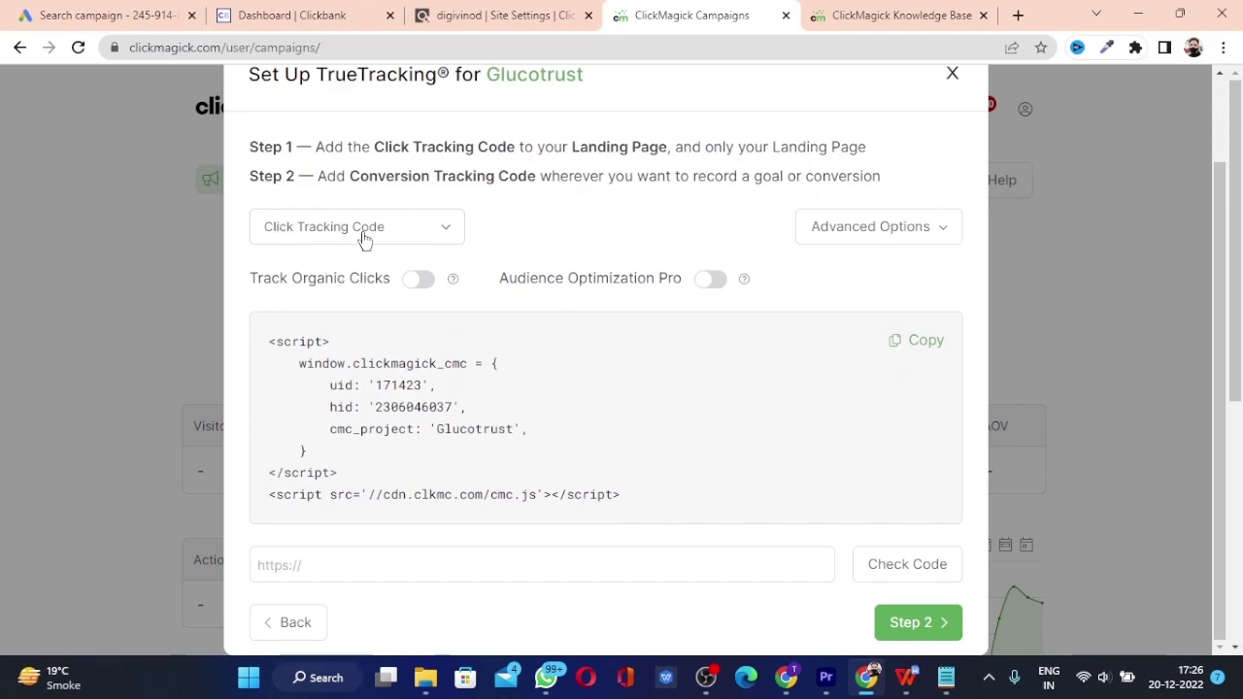
{"action": "left_click_drag", "start_coordinate": [637, 499], "coordinate": [272, 335]}
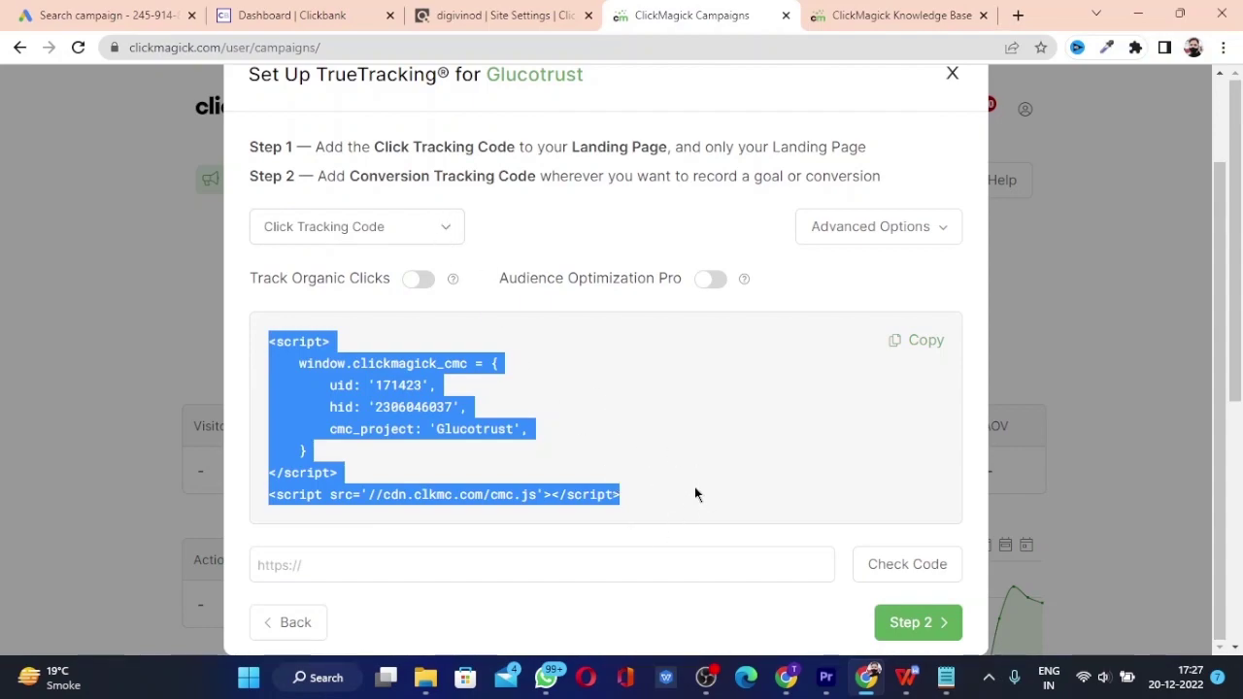
Proceed to Step 2 to view the Conversion Tracking Code, and close the TrueTracking setup dialog.
{"action": "left_click", "coordinate": [908, 624]}
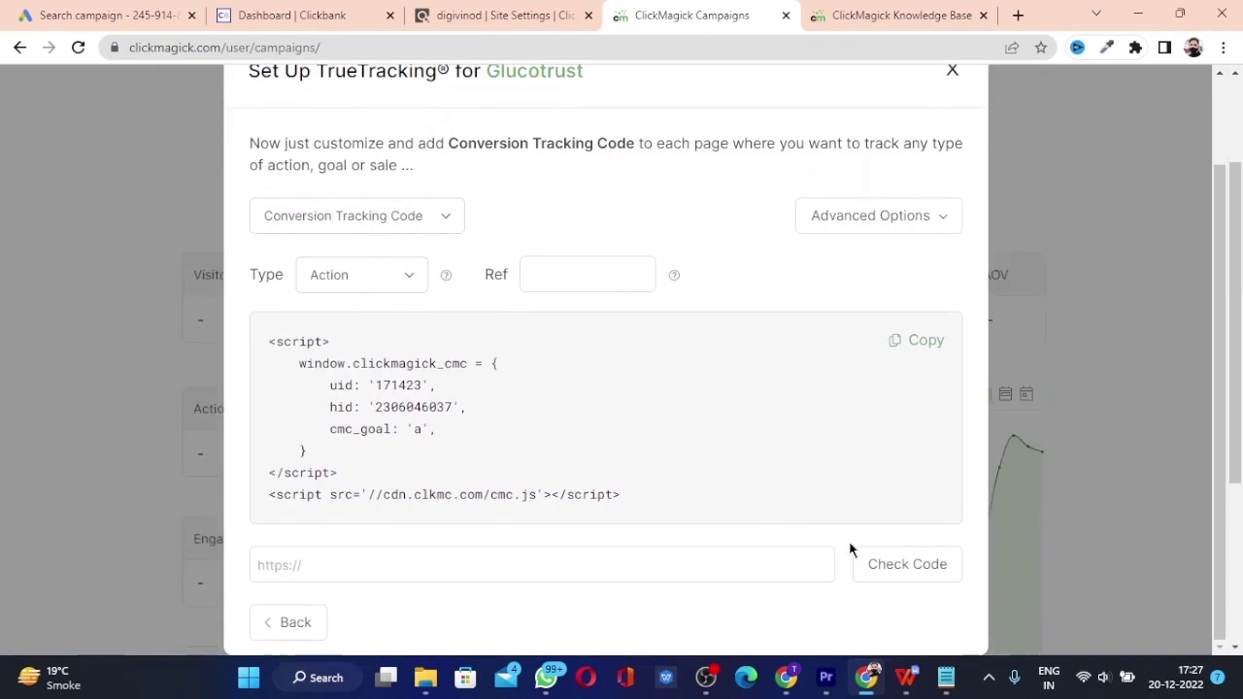
{"action": "scroll", "coordinate": [583, 554], "scroll_direction": "up", "scroll_amount": 1}
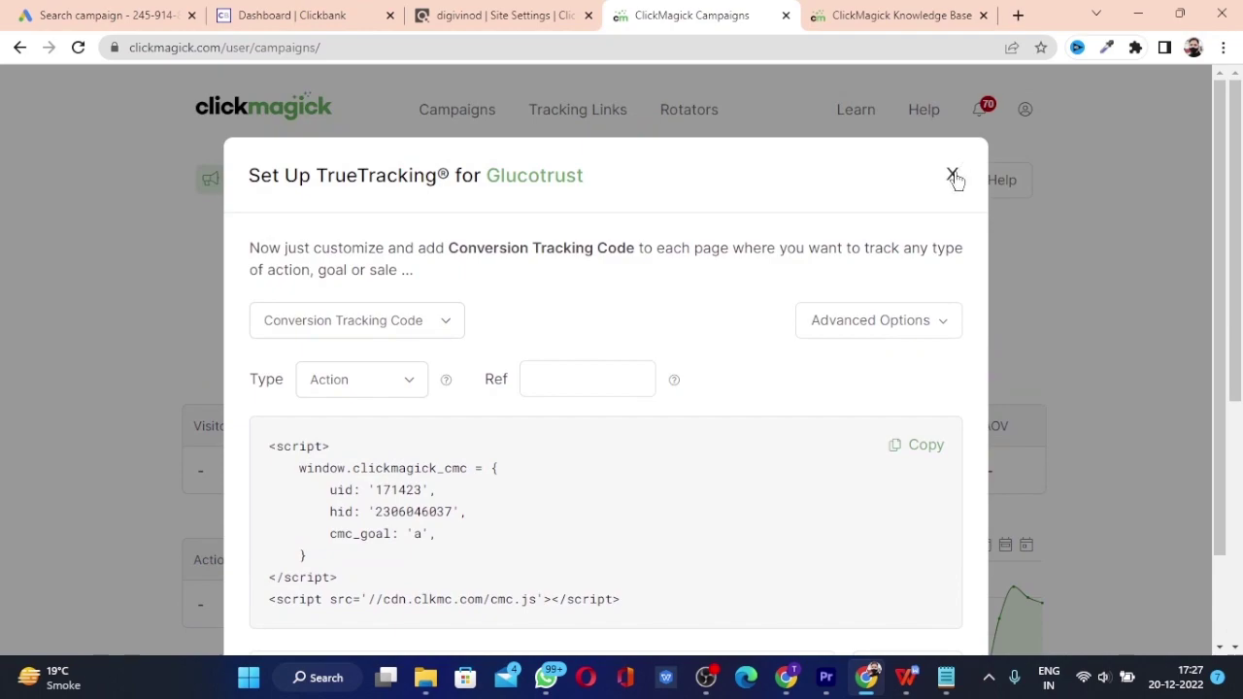
{"action": "left_click", "coordinate": [953, 176]}
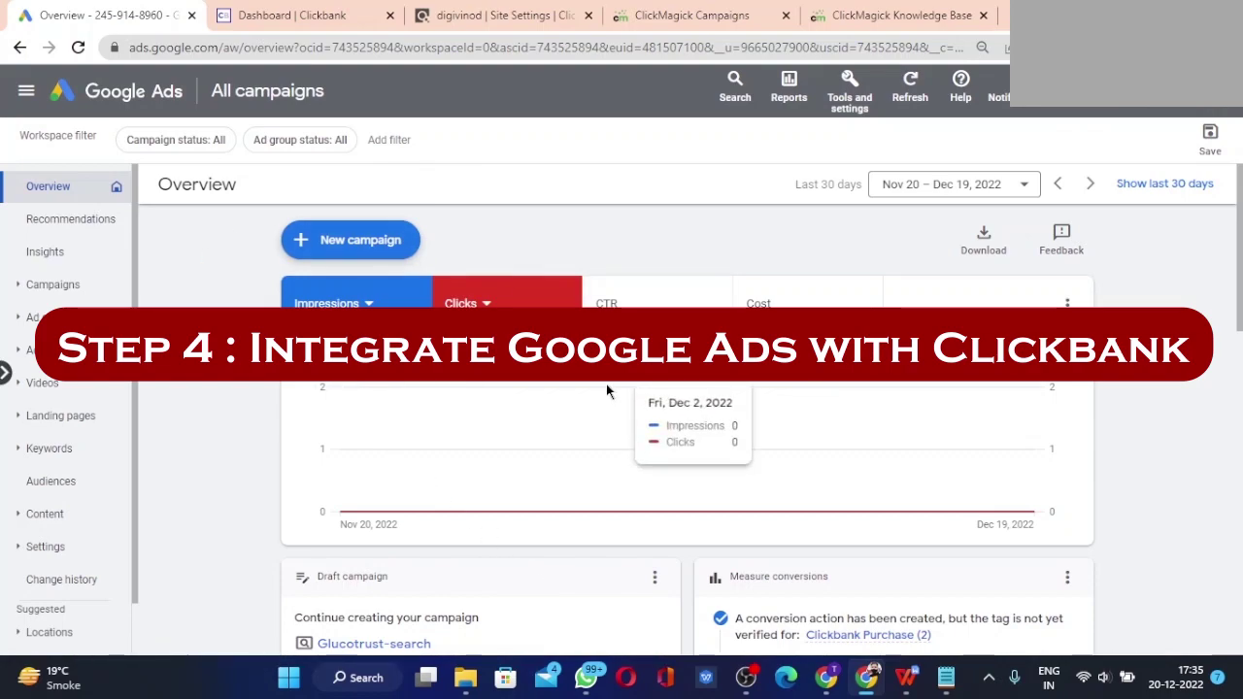
Open the Conversions summary in Google Ads and start a new conversion action that tracks website actions.
{"action": "left_click", "coordinate": [849, 97]}
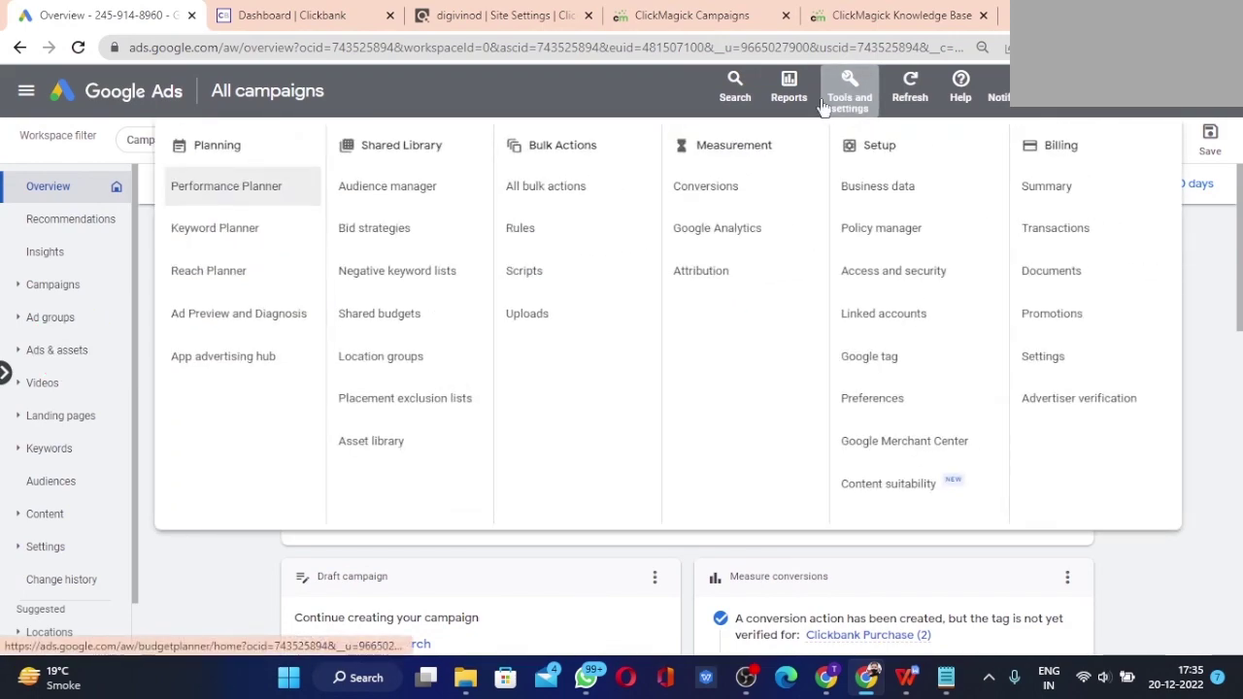
{"action": "left_click", "coordinate": [750, 191]}
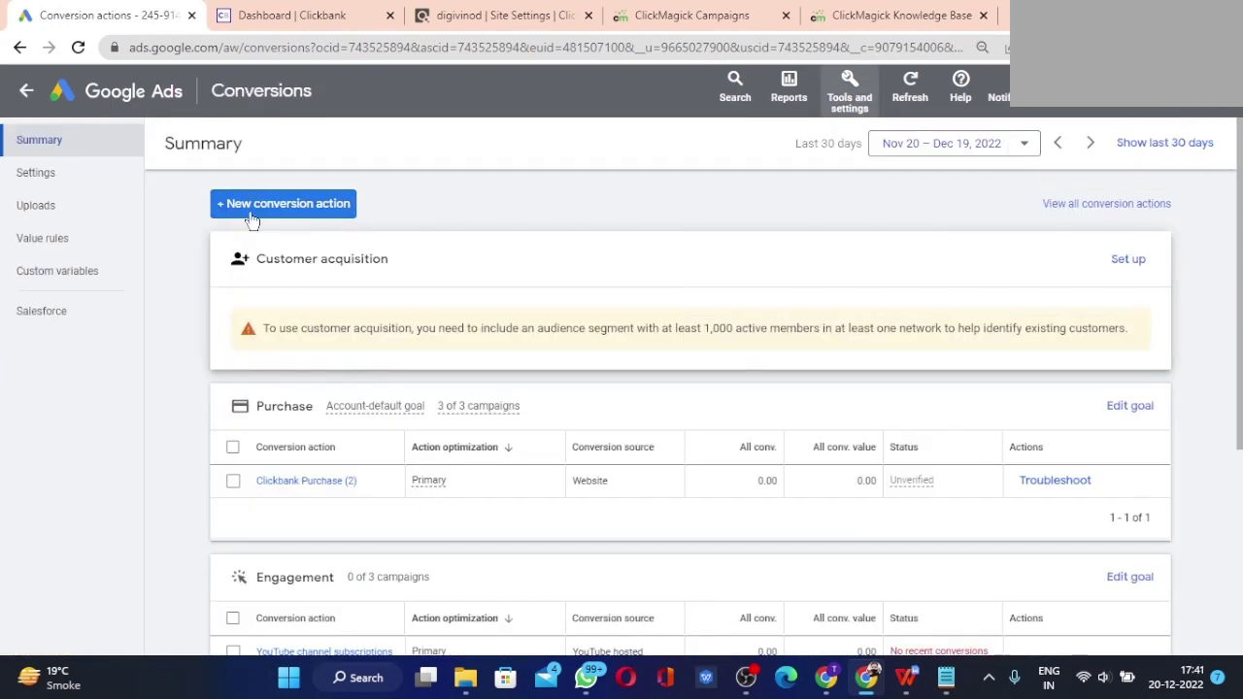
{"action": "left_click", "coordinate": [257, 207]}
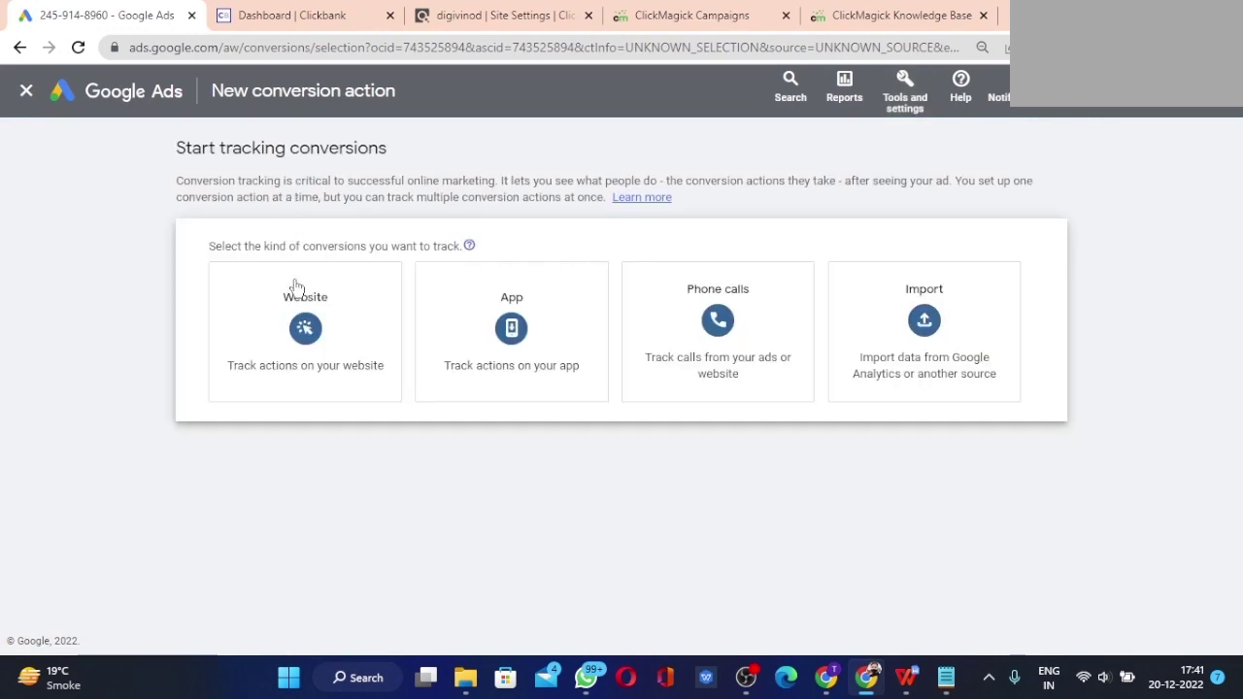
{"action": "left_click", "coordinate": [300, 352]}
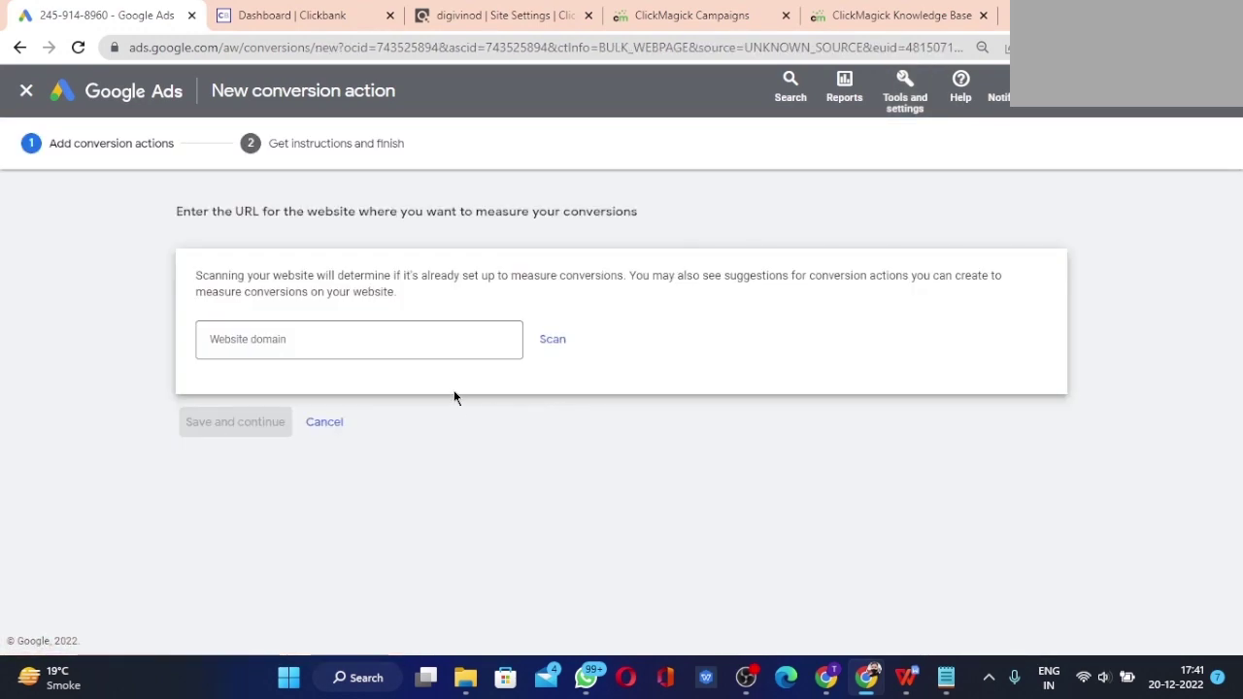
{"action": "left_click", "coordinate": [379, 347]}
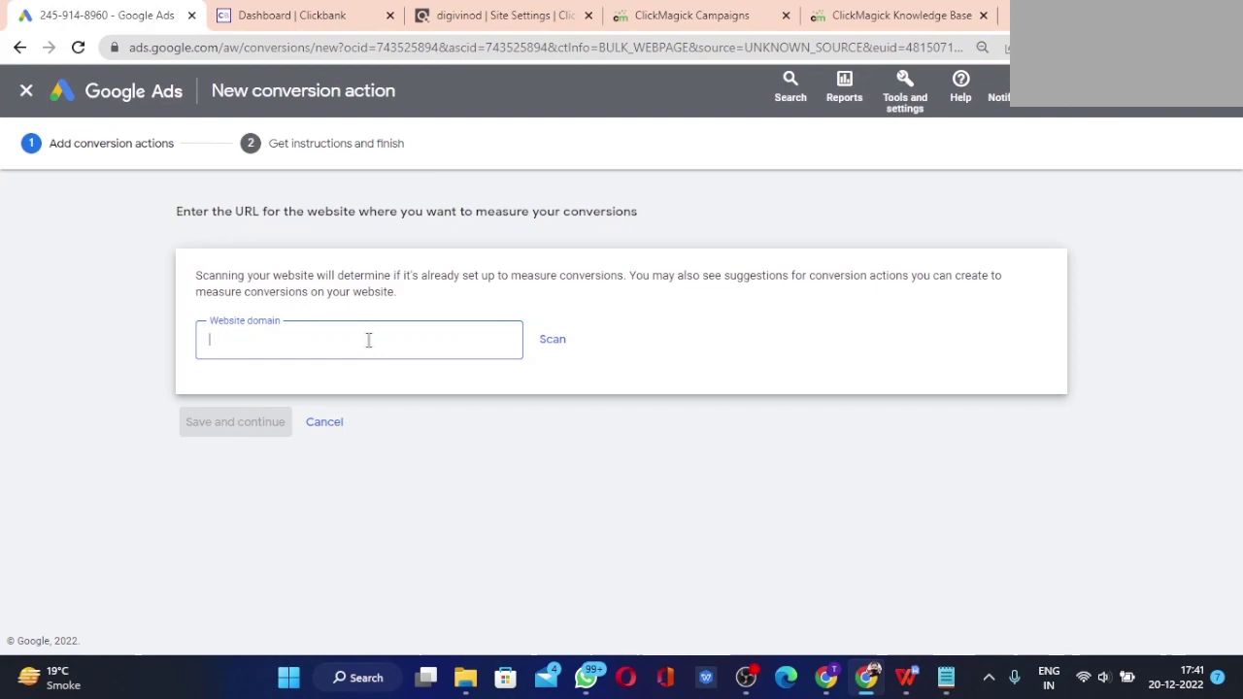
{"action": "type", "text": "https://wemakehealthy.store/index.php/glucotrust/"}
{"action": "left_click", "coordinate": [552, 342]}
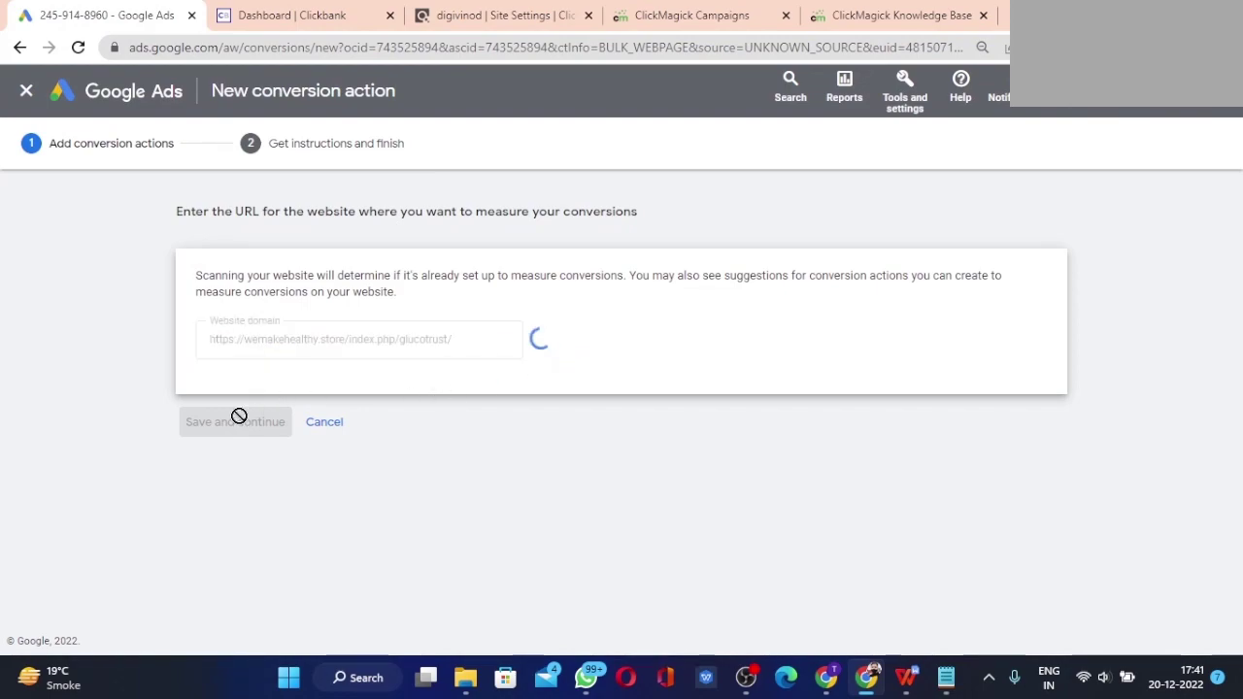
Add a conversion action manually using code and set its goal category to Page view.
{"action": "scroll", "coordinate": [238, 418], "scroll_direction": "down", "scroll_amount": 3}
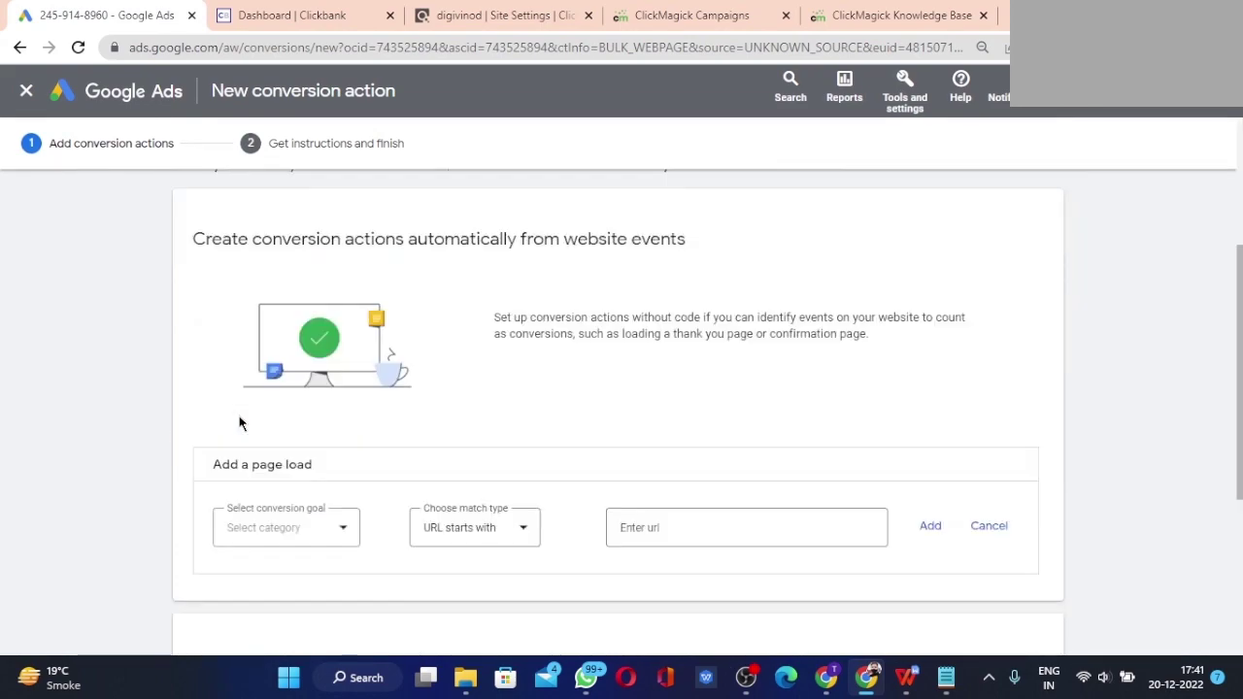
{"action": "scroll", "coordinate": [239, 422], "scroll_direction": "down", "scroll_amount": 3}
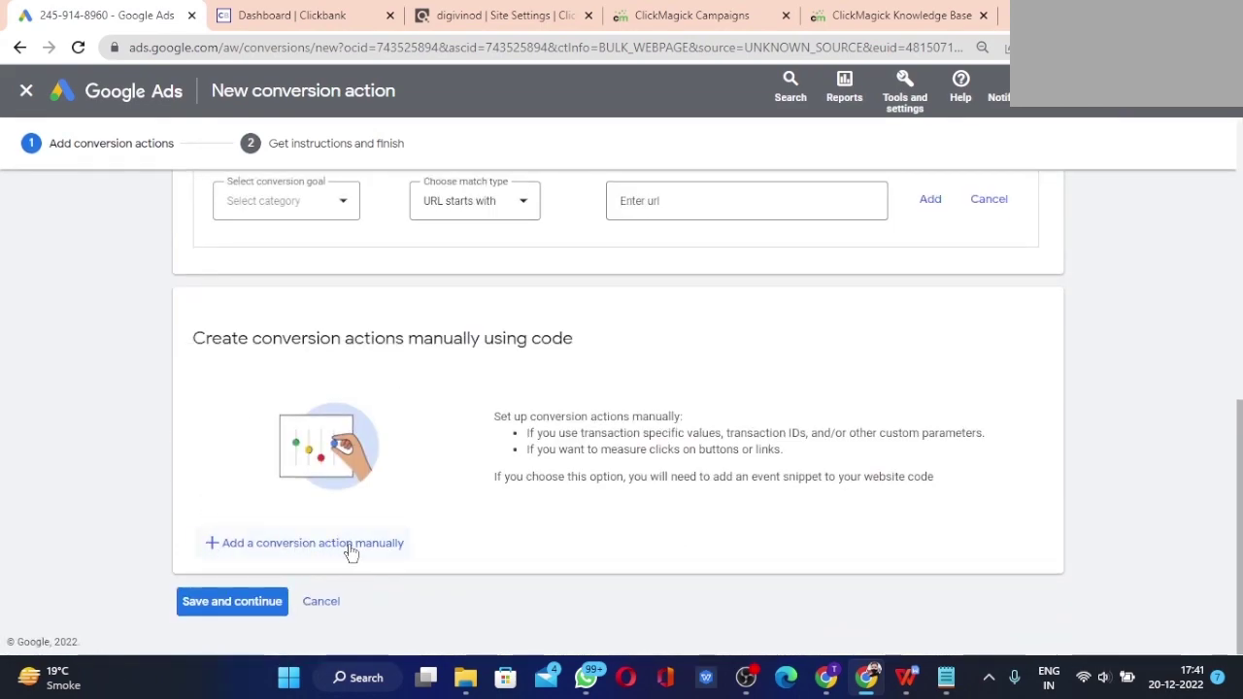
{"action": "left_click", "coordinate": [374, 550]}
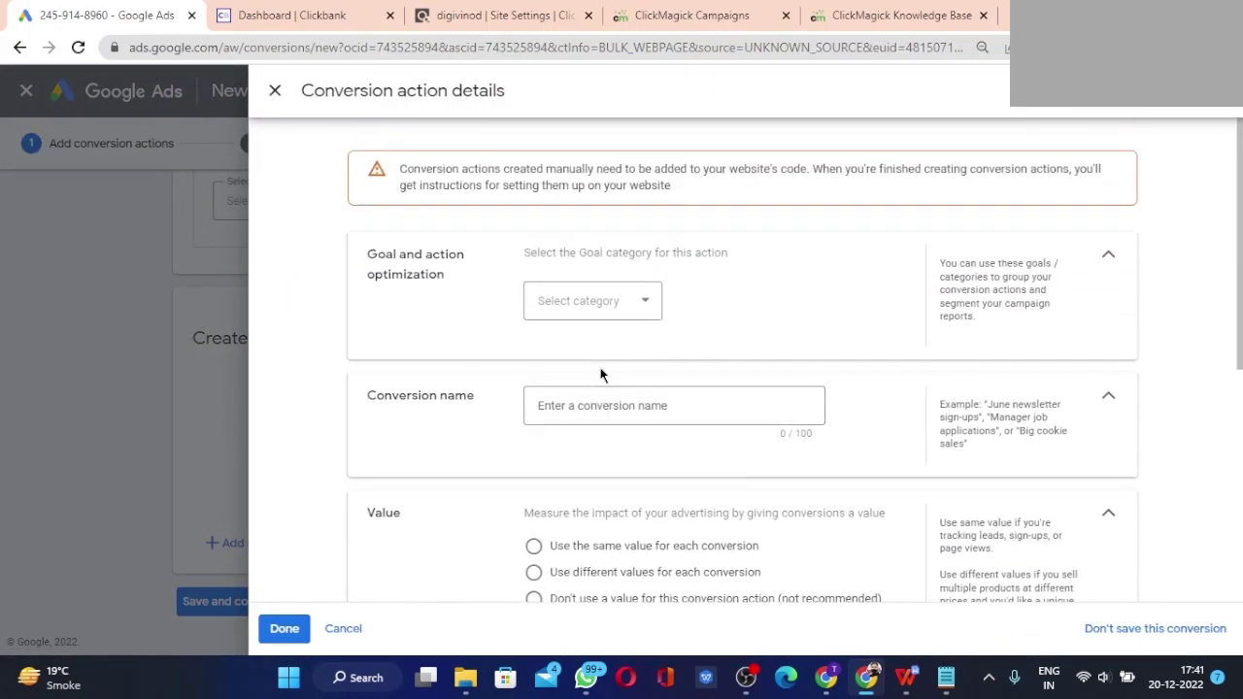
{"action": "left_click", "coordinate": [582, 308]}
{"action": "scroll", "coordinate": [588, 474], "scroll_direction": "down", "scroll_amount": 1}
{"action": "scroll", "coordinate": [610, 555], "scroll_direction": "down", "scroll_amount": 3}
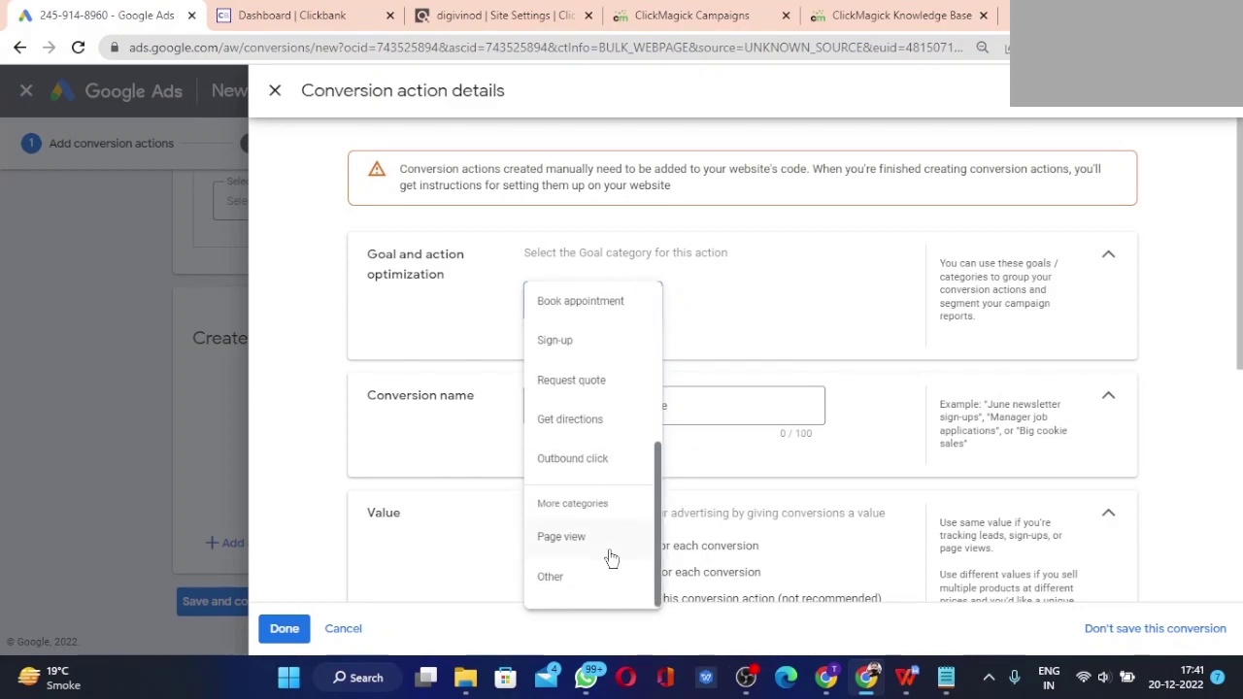
{"action": "left_click", "coordinate": [591, 535]}
Name the conversion action "Page view demo".
{"action": "scroll", "coordinate": [550, 424], "scroll_direction": "down", "scroll_amount": 2}
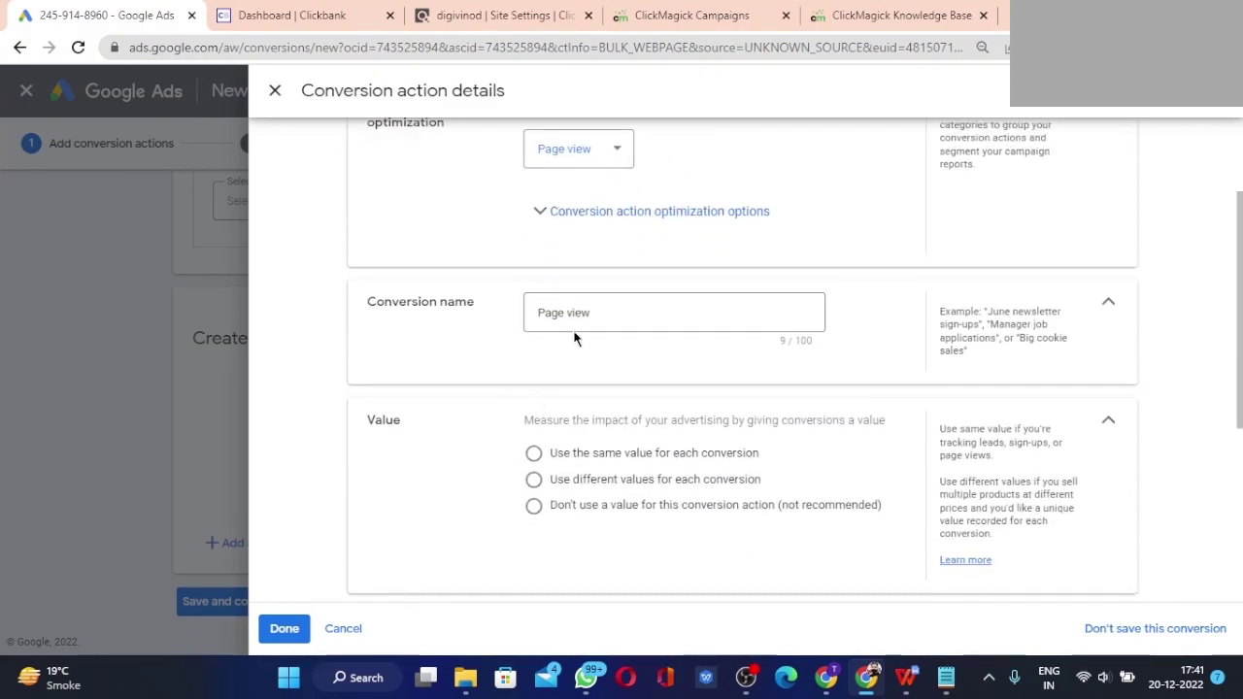
{"action": "left_click", "coordinate": [632, 312]}
{"action": "type", "text": "demo"}
Set the conversion action to use no value and count One conversion per click, and finish its details.
{"action": "scroll", "coordinate": [630, 356], "scroll_direction": "down", "scroll_amount": 3}
{"action": "scroll", "coordinate": [602, 307], "scroll_direction": "up", "scroll_amount": 2}
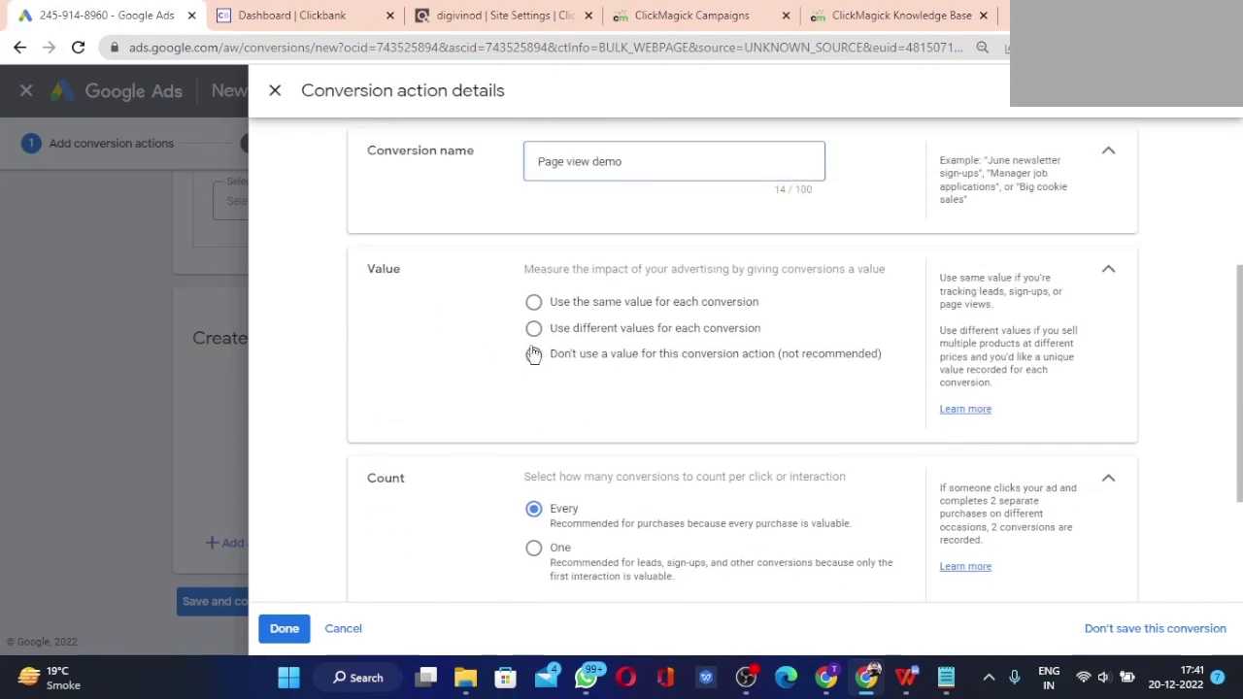
{"action": "left_click", "coordinate": [533, 354]}
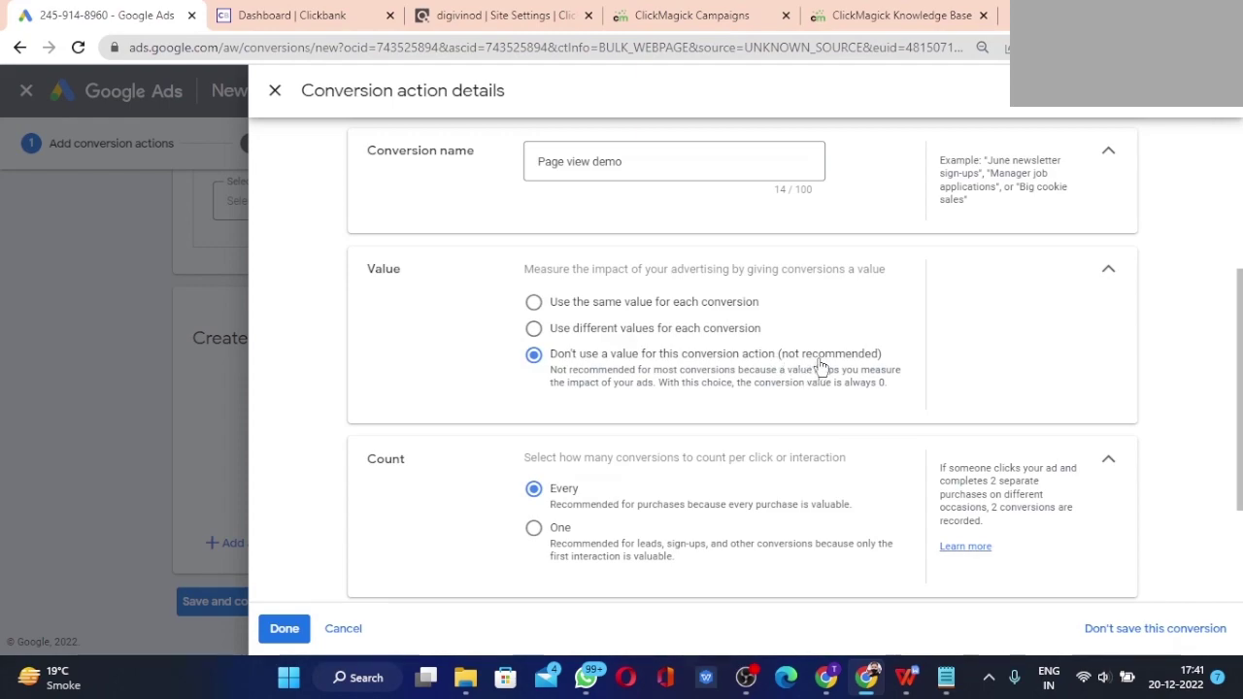
{"action": "scroll", "coordinate": [544, 427], "scroll_direction": "down", "scroll_amount": 2}
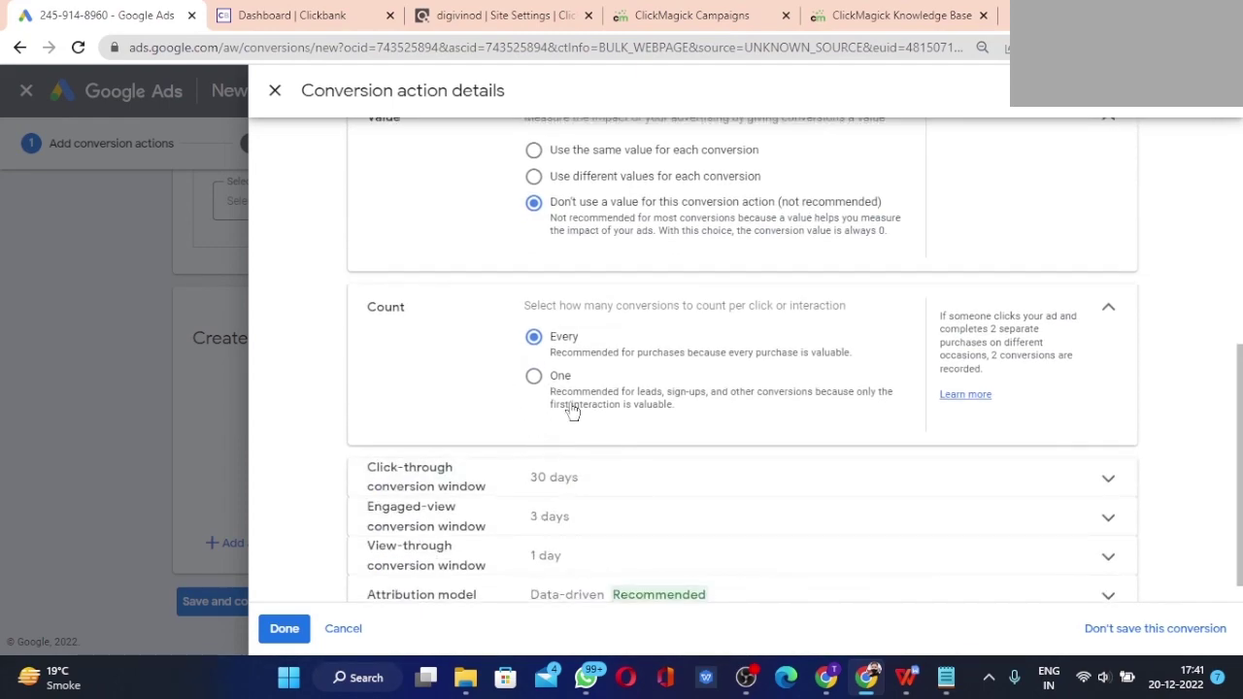
{"action": "left_click", "coordinate": [534, 378]}
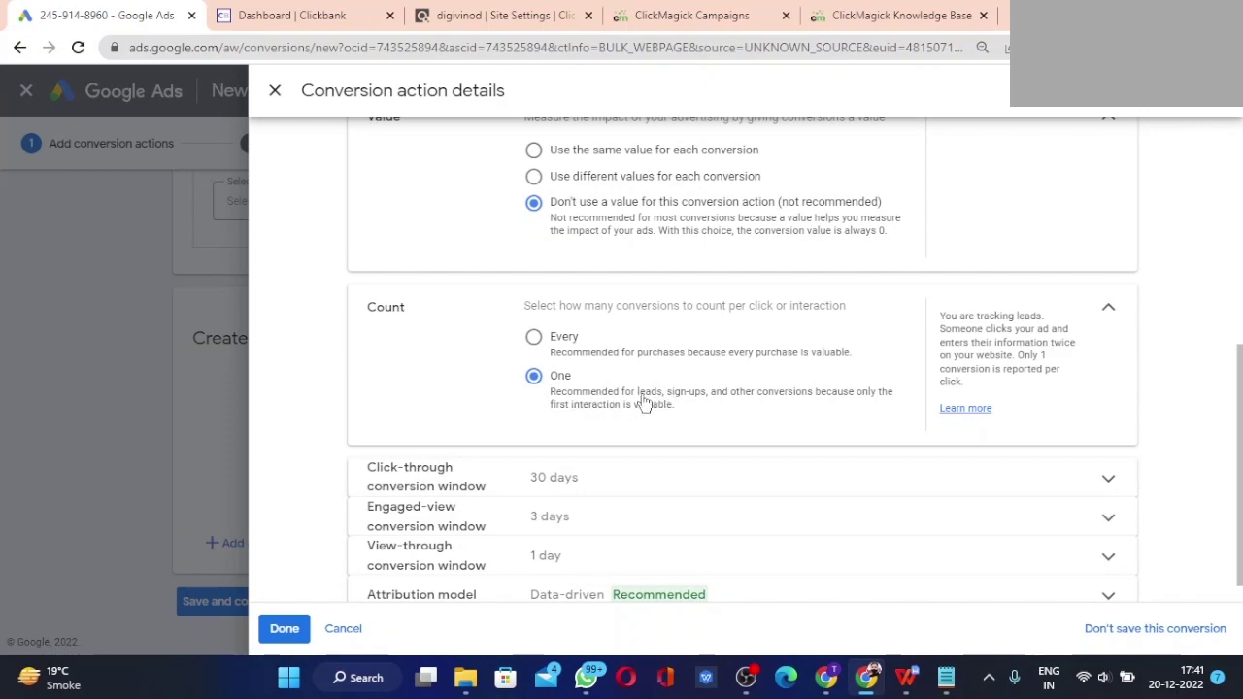
{"action": "scroll", "coordinate": [595, 402], "scroll_direction": "down", "scroll_amount": 1}
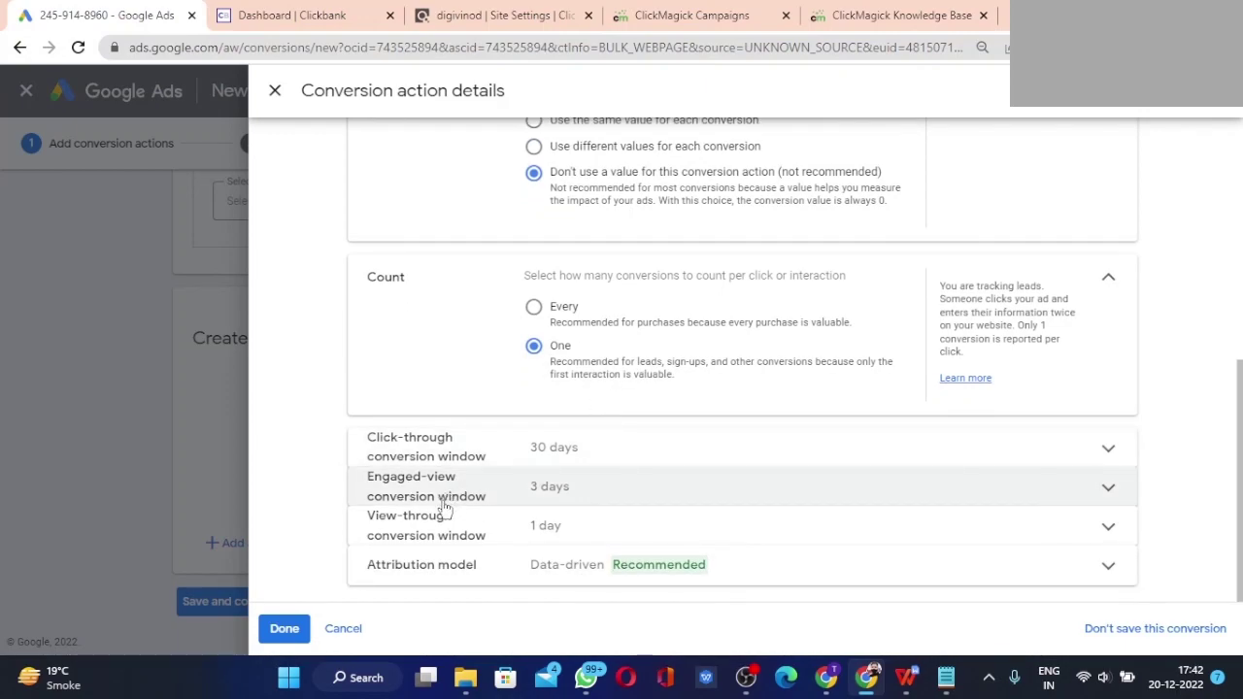
{"action": "left_click", "coordinate": [286, 628]}
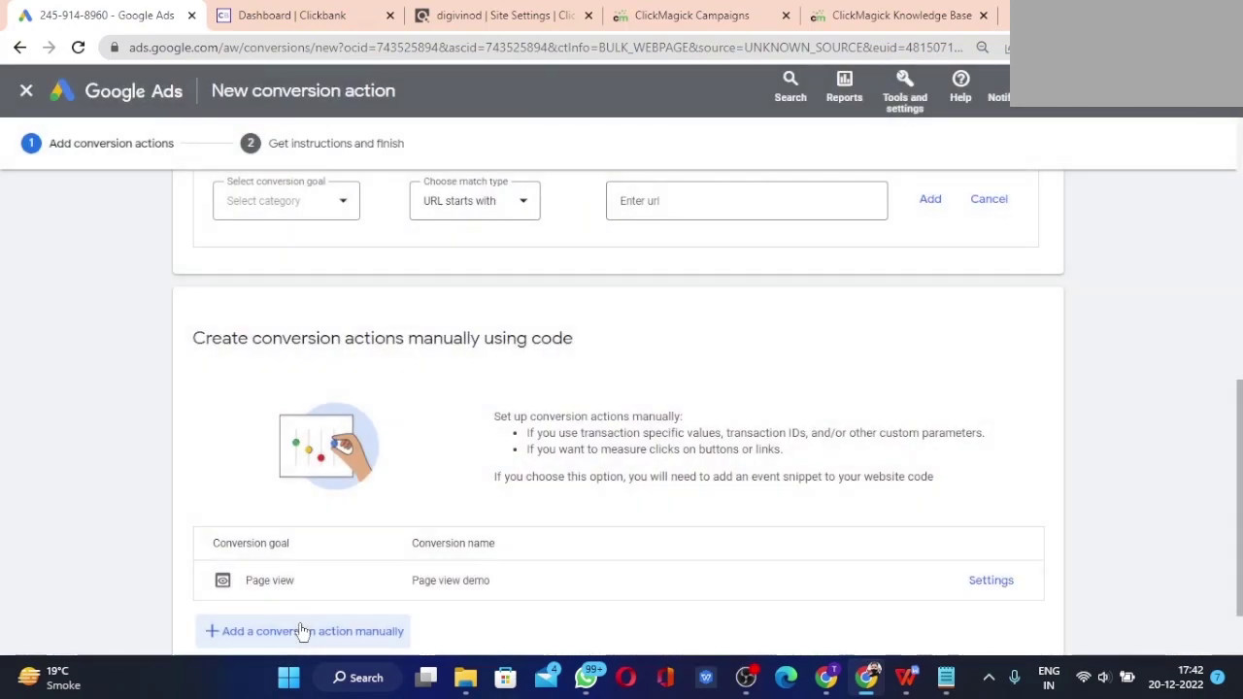
Save the new conversion action and show its Google Tag Manager setup instructions.
{"action": "scroll", "coordinate": [517, 579], "scroll_direction": "down", "scroll_amount": 1}
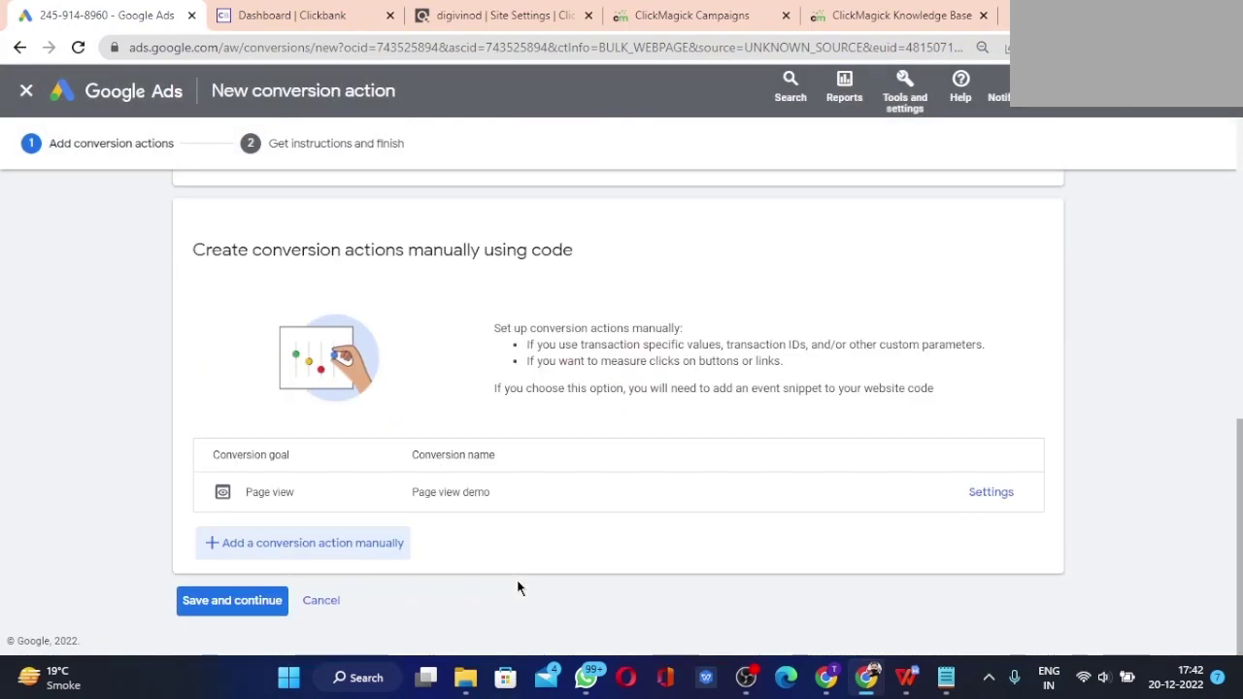
{"action": "left_click", "coordinate": [264, 614]}
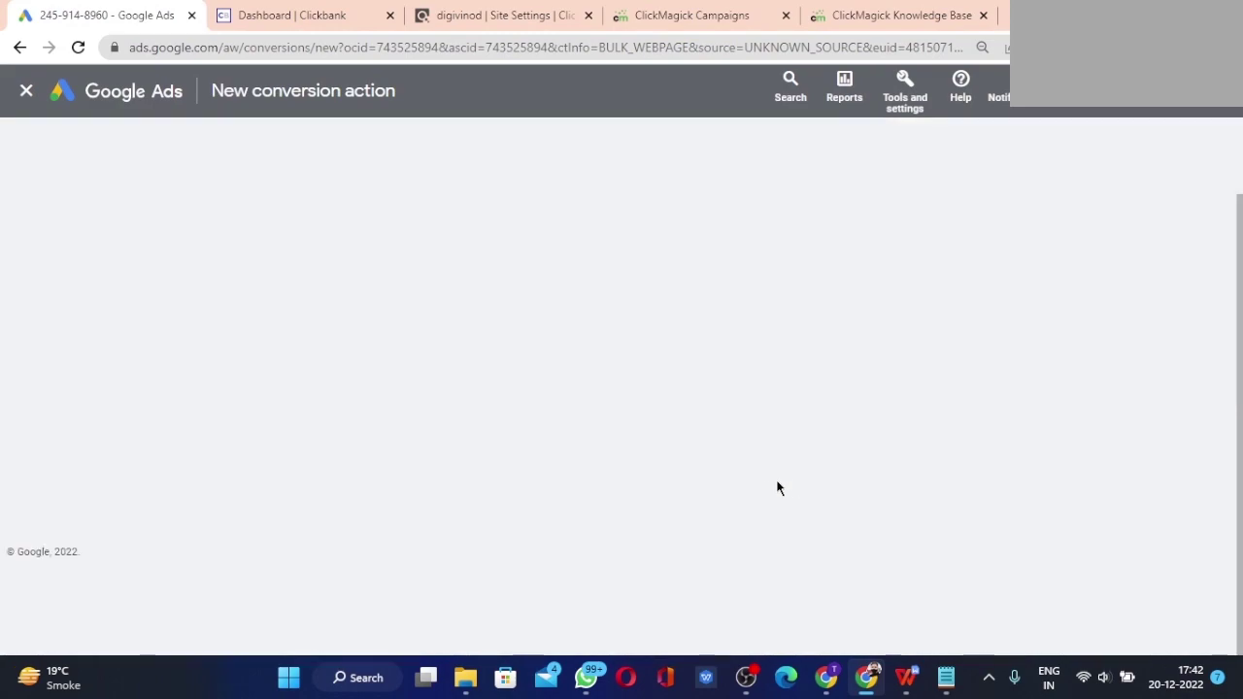
{"action": "scroll", "coordinate": [699, 408], "scroll_direction": "up", "scroll_amount": 1}
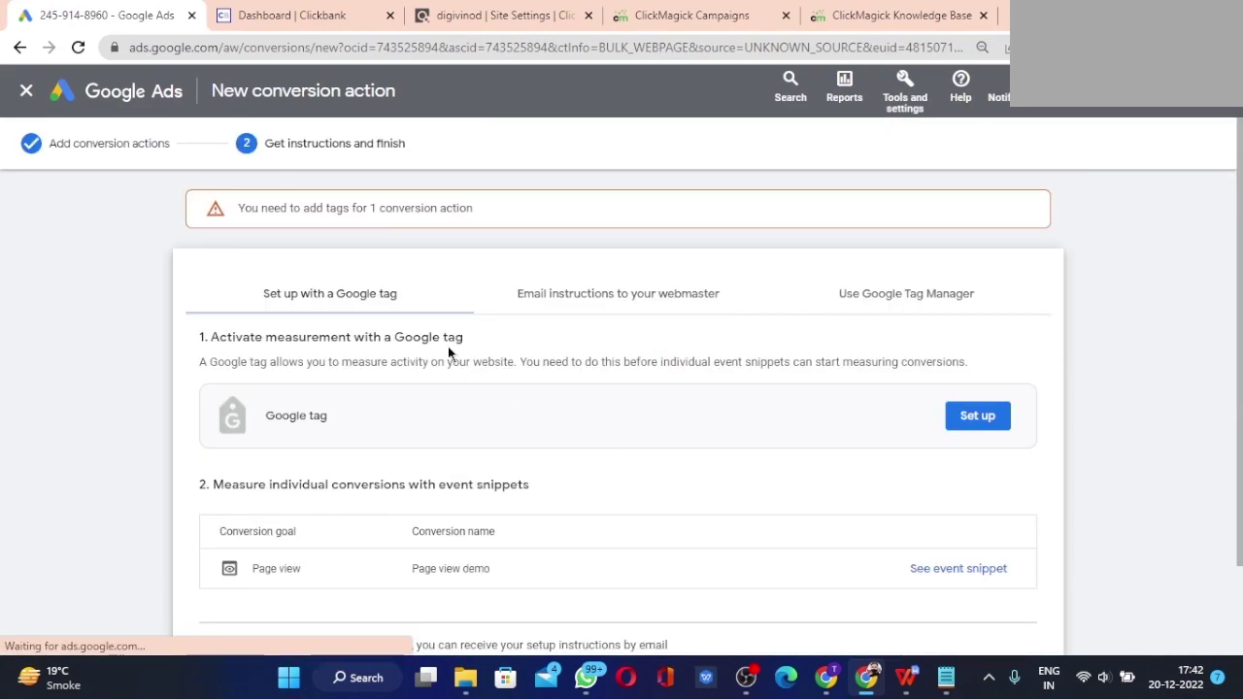
{"action": "left_click", "coordinate": [882, 294]}
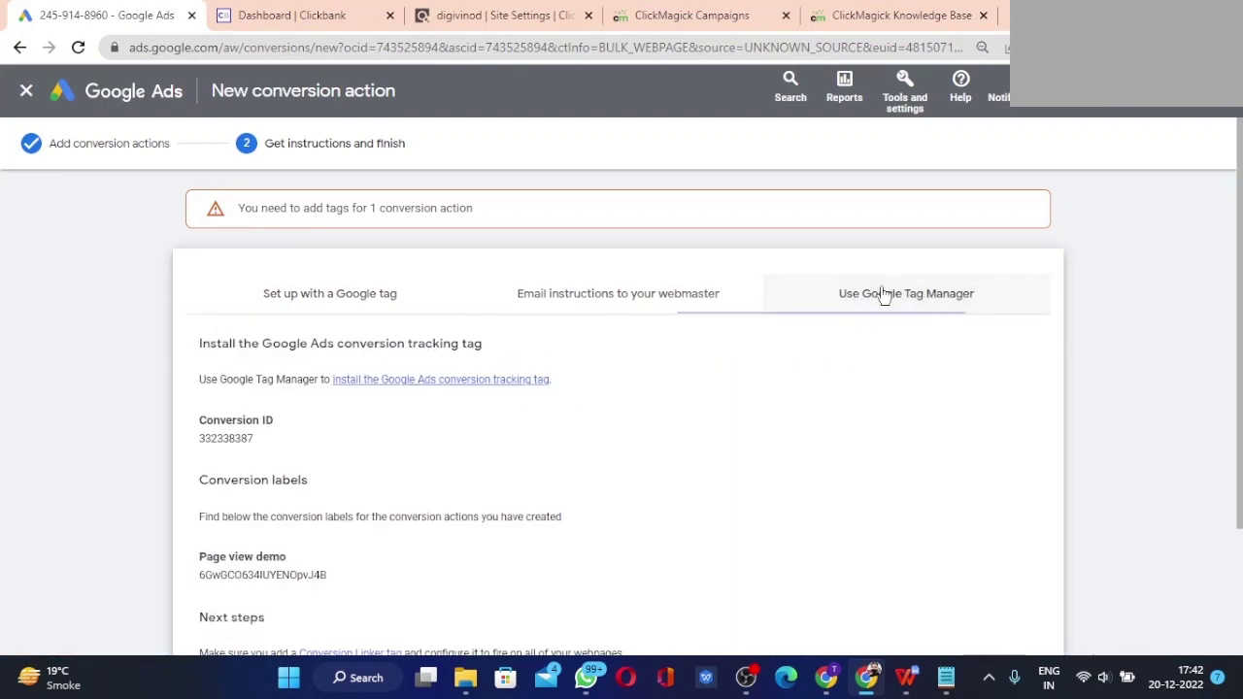
Highlight the Conversion ID and the conversion label of the Page view demo action.
{"action": "scroll", "coordinate": [882, 291], "scroll_direction": "down", "scroll_amount": 2}
{"action": "double_click", "coordinate": [215, 302]}
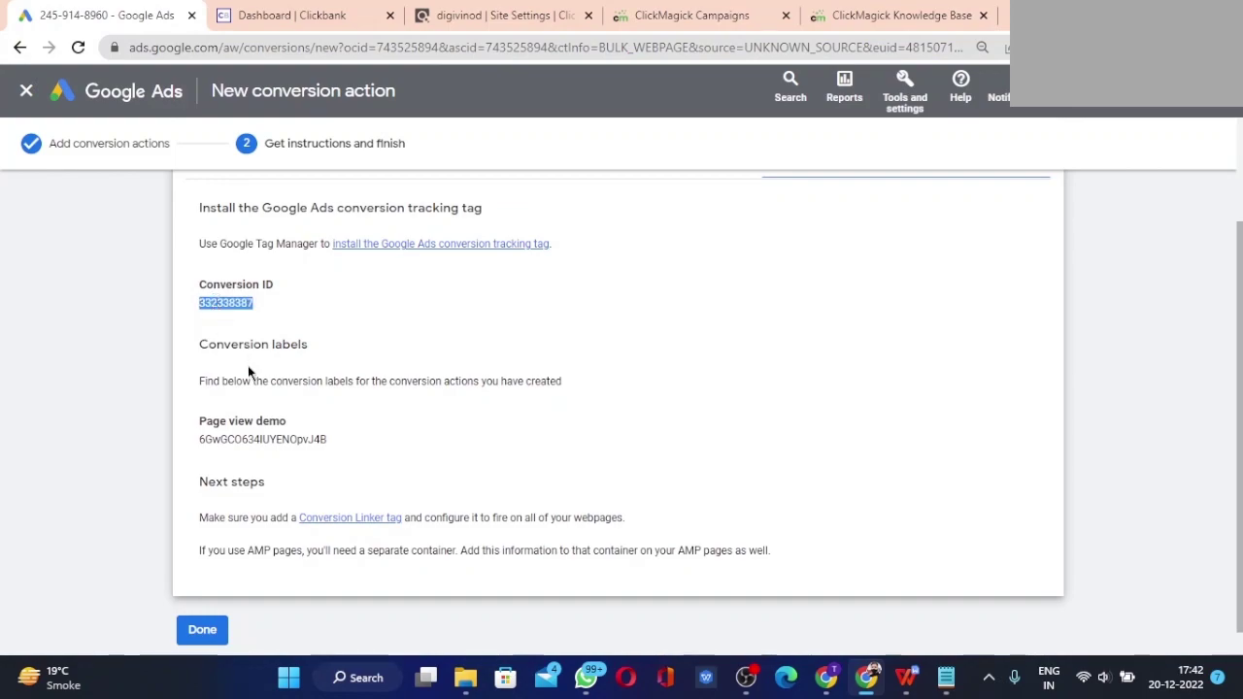
{"action": "left_click", "coordinate": [227, 402]}
{"action": "double_click", "coordinate": [215, 439]}
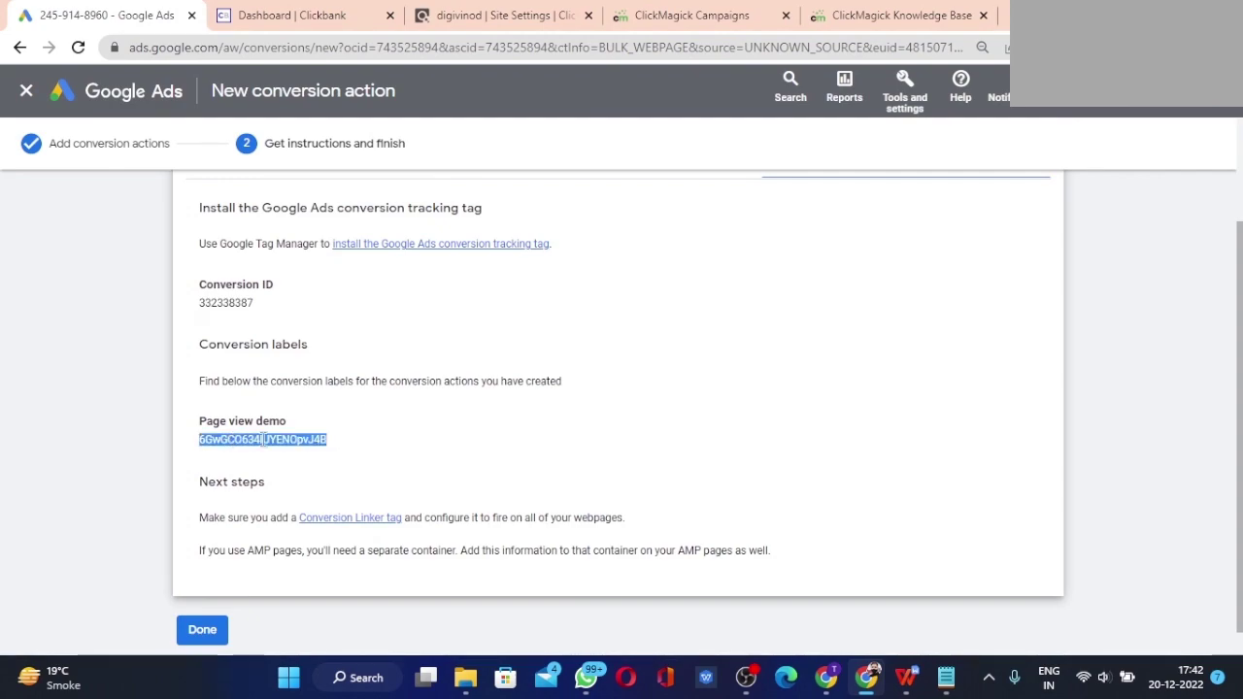
Switch to the ClickBank site settings and start adding a new tracking code under Integrated Sales Reporting.
{"action": "left_click", "coordinate": [352, 443]}
{"action": "left_click", "coordinate": [505, 15]}
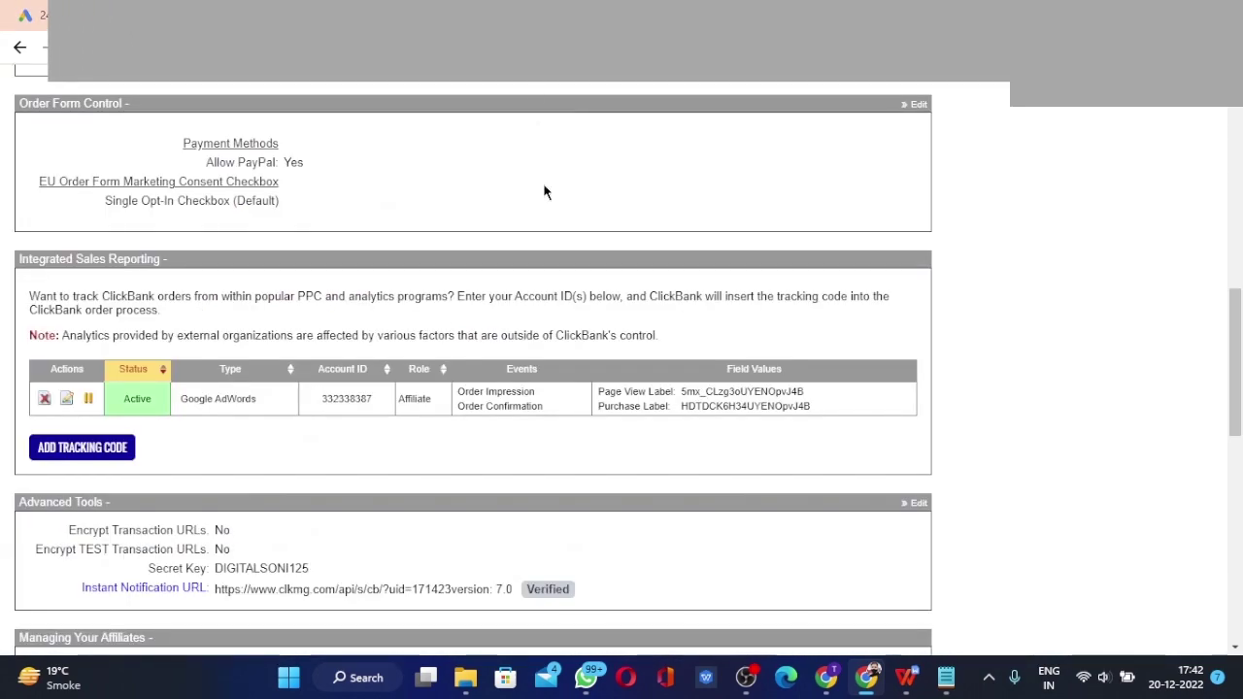
{"action": "scroll", "coordinate": [607, 355], "scroll_direction": "up", "scroll_amount": 10}
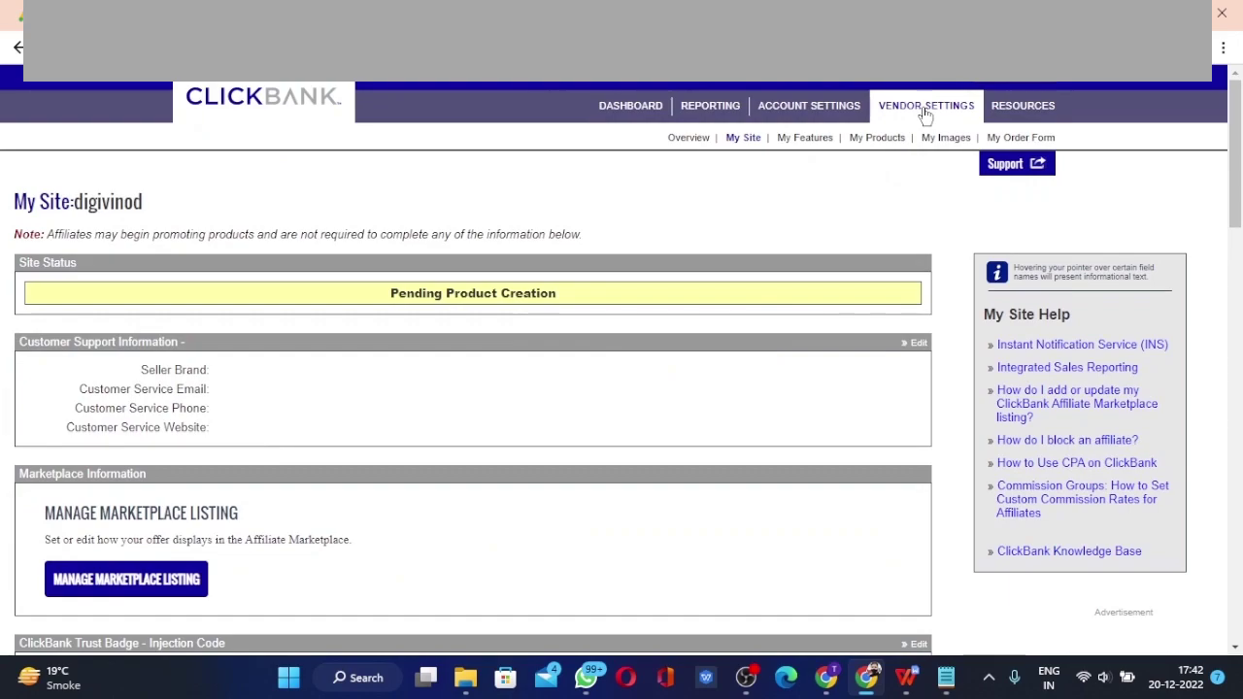
{"action": "scroll", "coordinate": [490, 373], "scroll_direction": "down", "scroll_amount": 15}
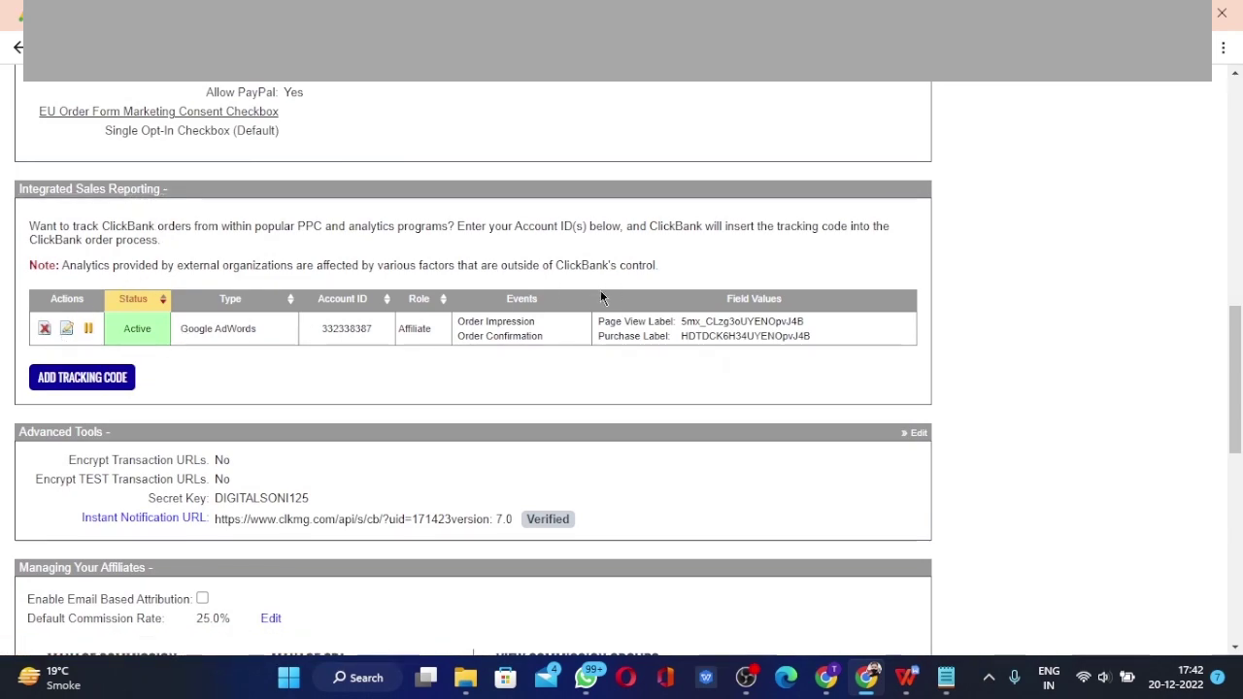
{"action": "left_click", "coordinate": [86, 386]}
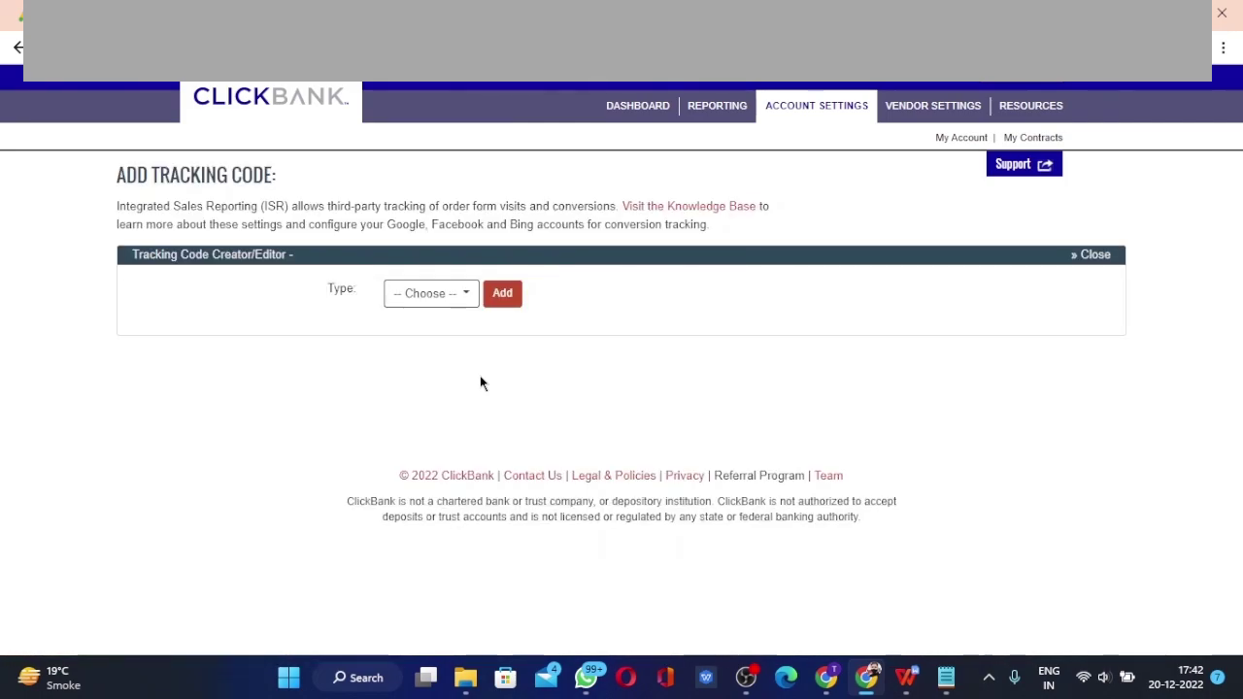
Choose Google AdWords as the tracking code type and add its entry form.
{"action": "left_click", "coordinate": [447, 293]}
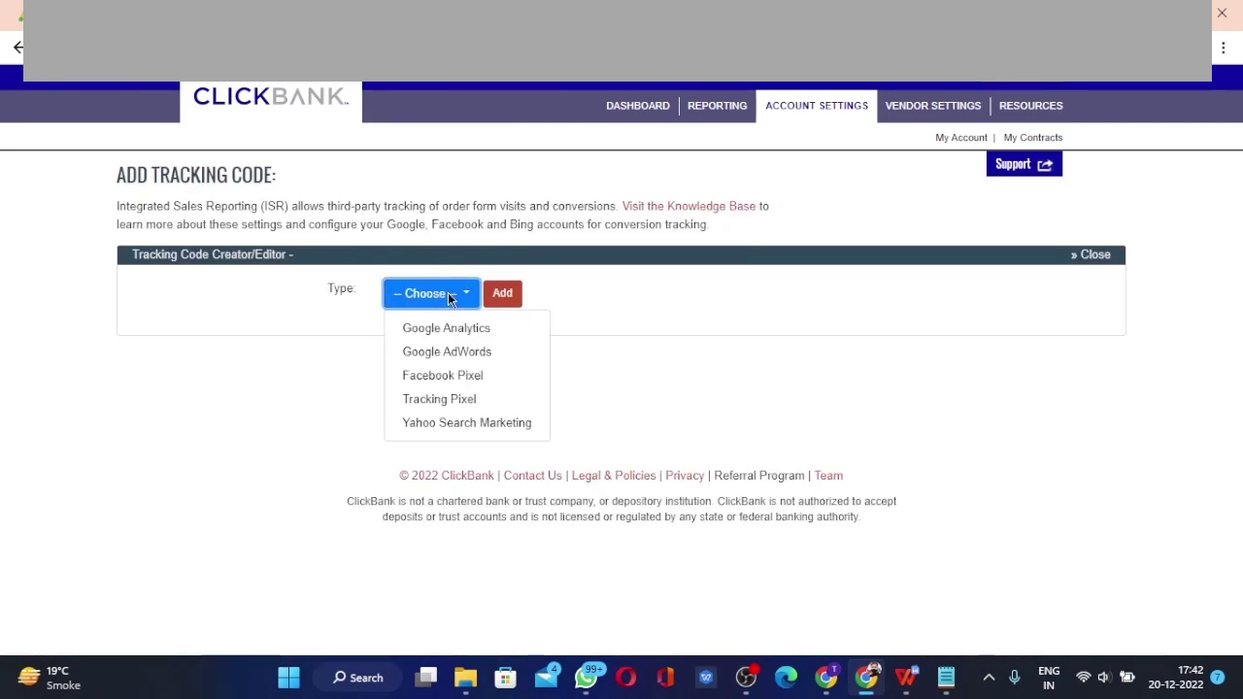
{"action": "left_click", "coordinate": [485, 355]}
{"action": "left_click", "coordinate": [524, 297]}
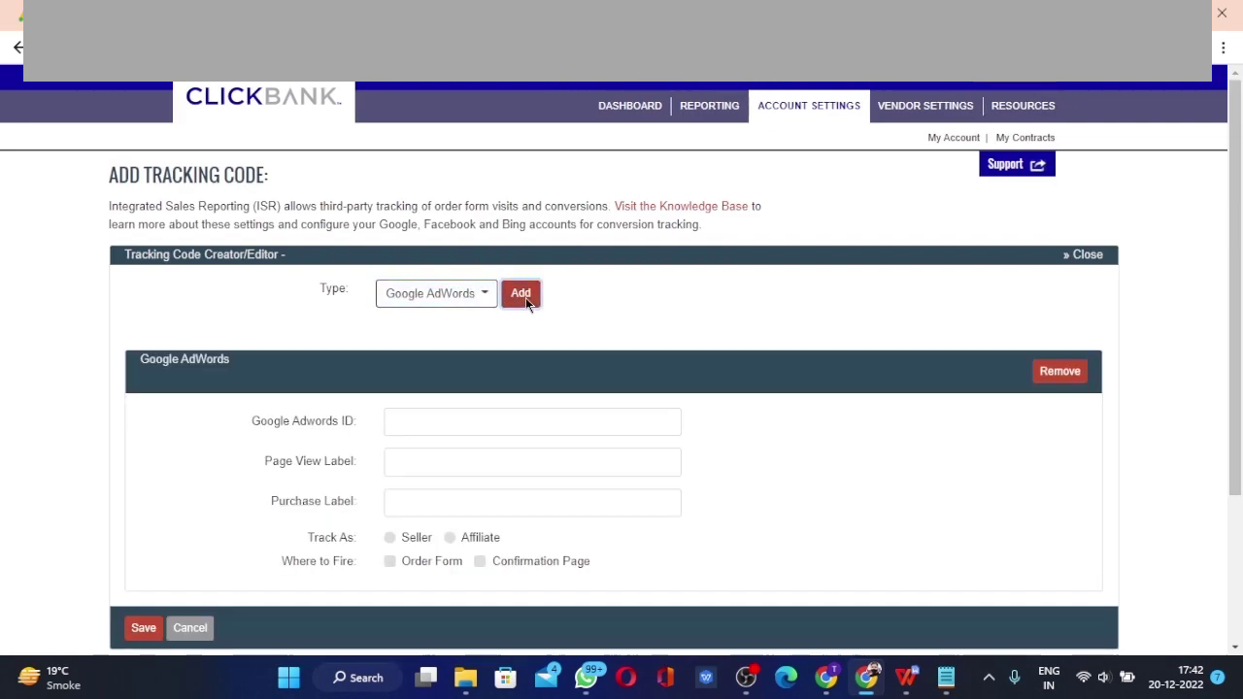
Copy the Conversion ID from Google Ads into the Google Adwords ID field of the ClickBank tracking code.
{"action": "left_click", "coordinate": [436, 419]}
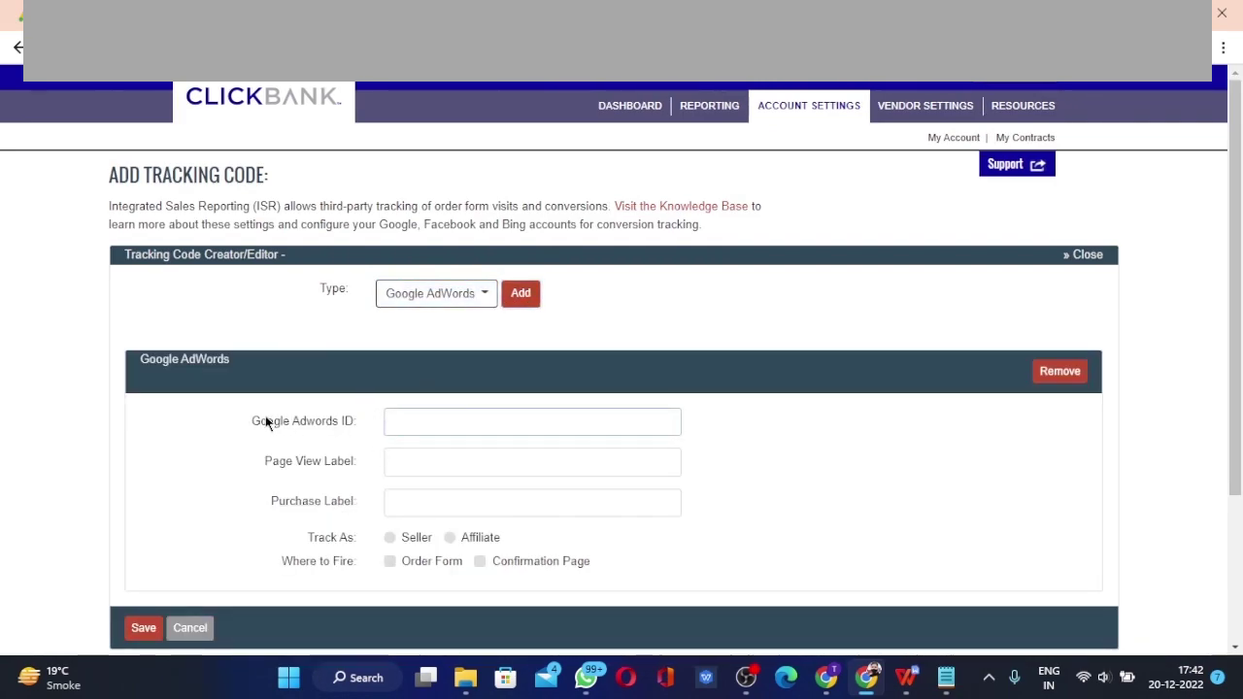
{"action": "key", "text": "ctrl+Tab"}
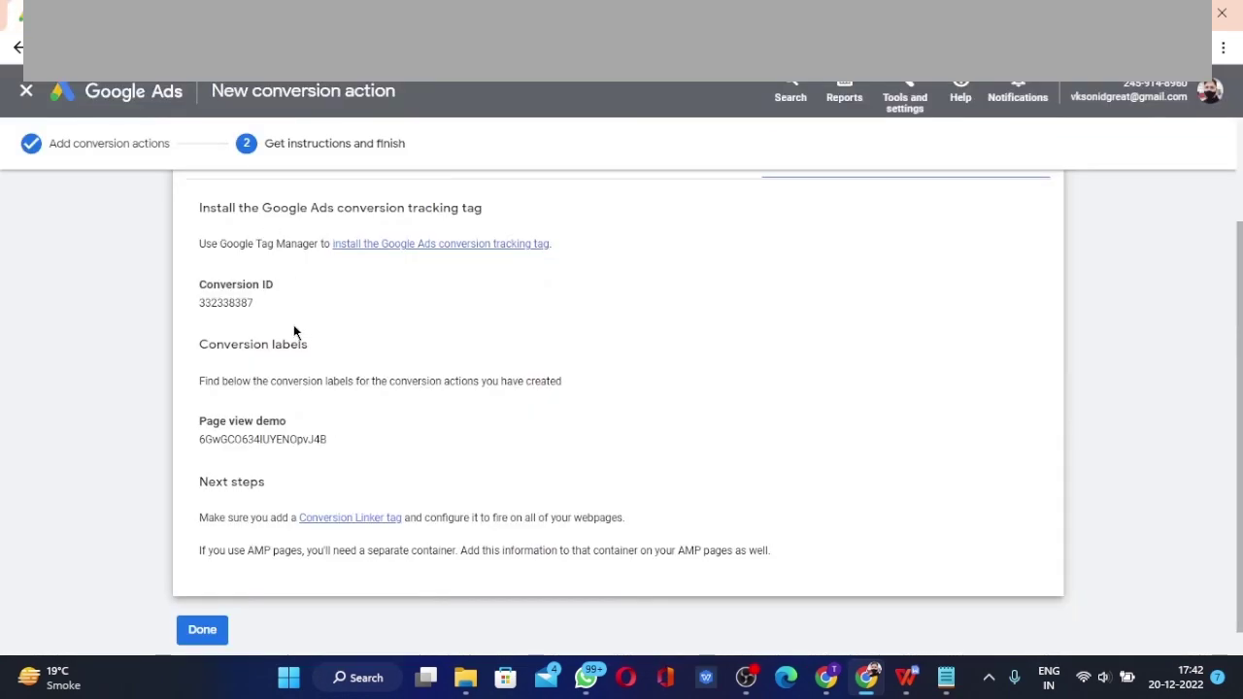
{"action": "double_click", "coordinate": [230, 302]}
{"action": "key", "text": "ctrl+c"}
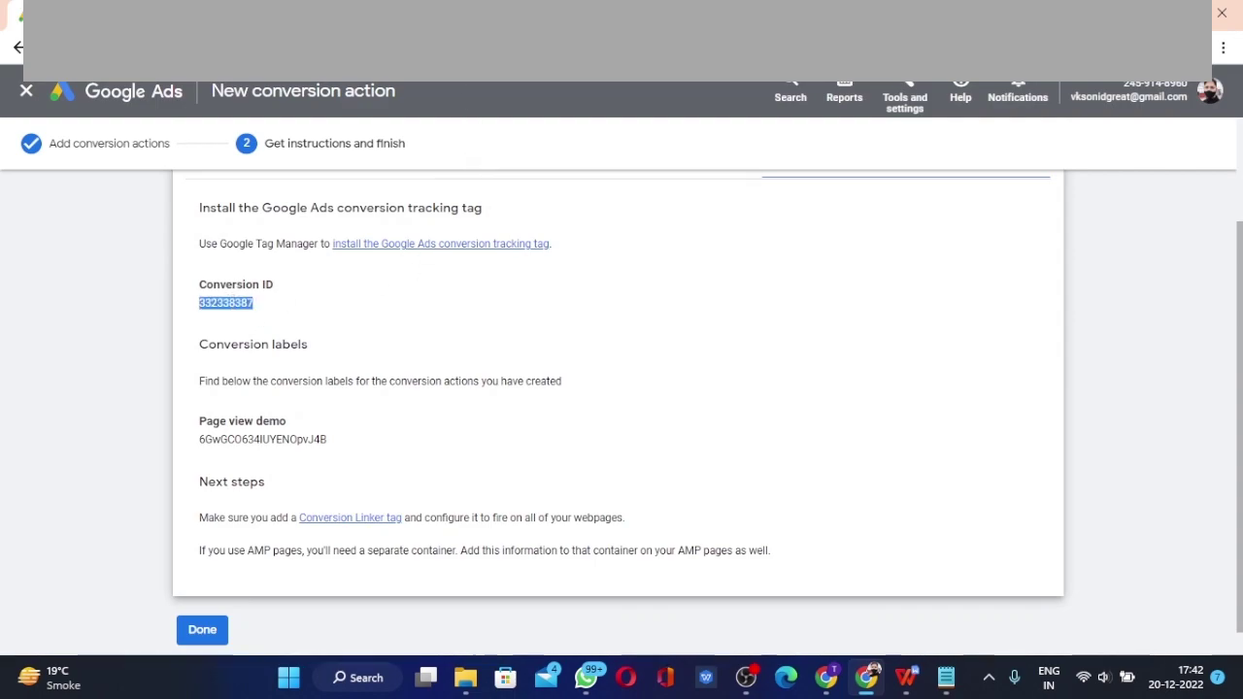
{"action": "key", "text": "ctrl+Tab"}
{"action": "key", "text": "ctrl+v"}
Copy the Page view demo conversion label from Google Ads into the Page View Label field in ClickBank.
{"action": "left_click", "coordinate": [441, 460]}
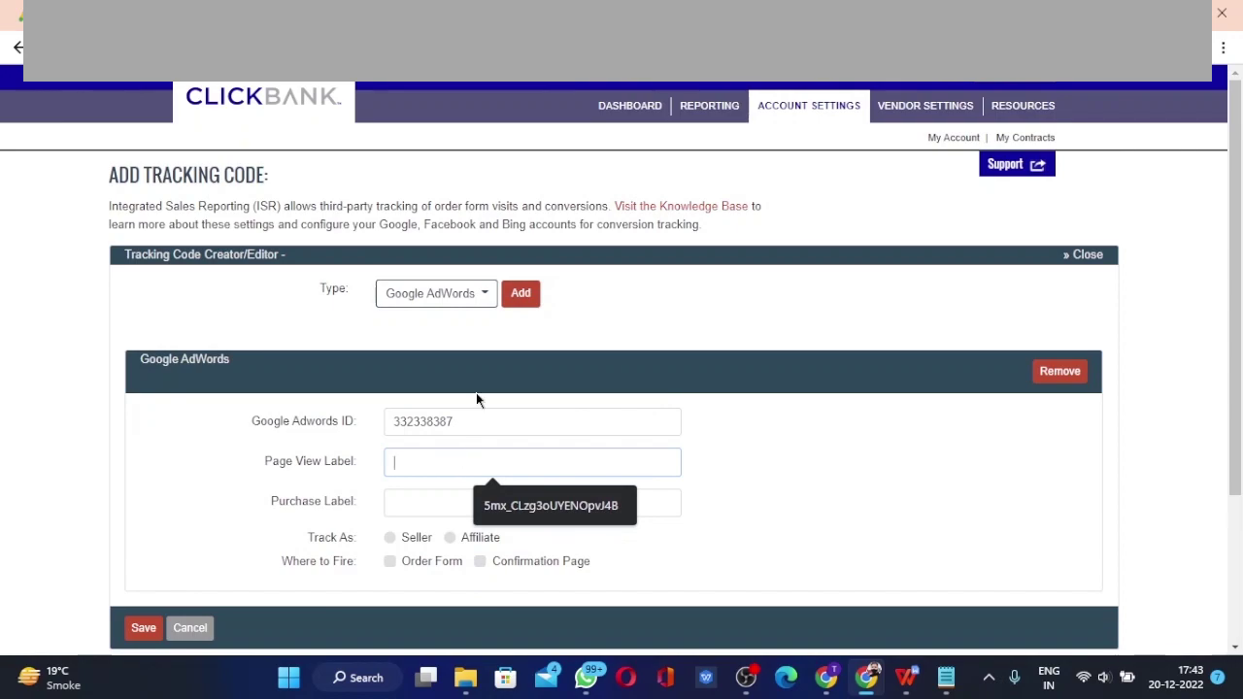
{"action": "key", "text": "ctrl+Tab"}
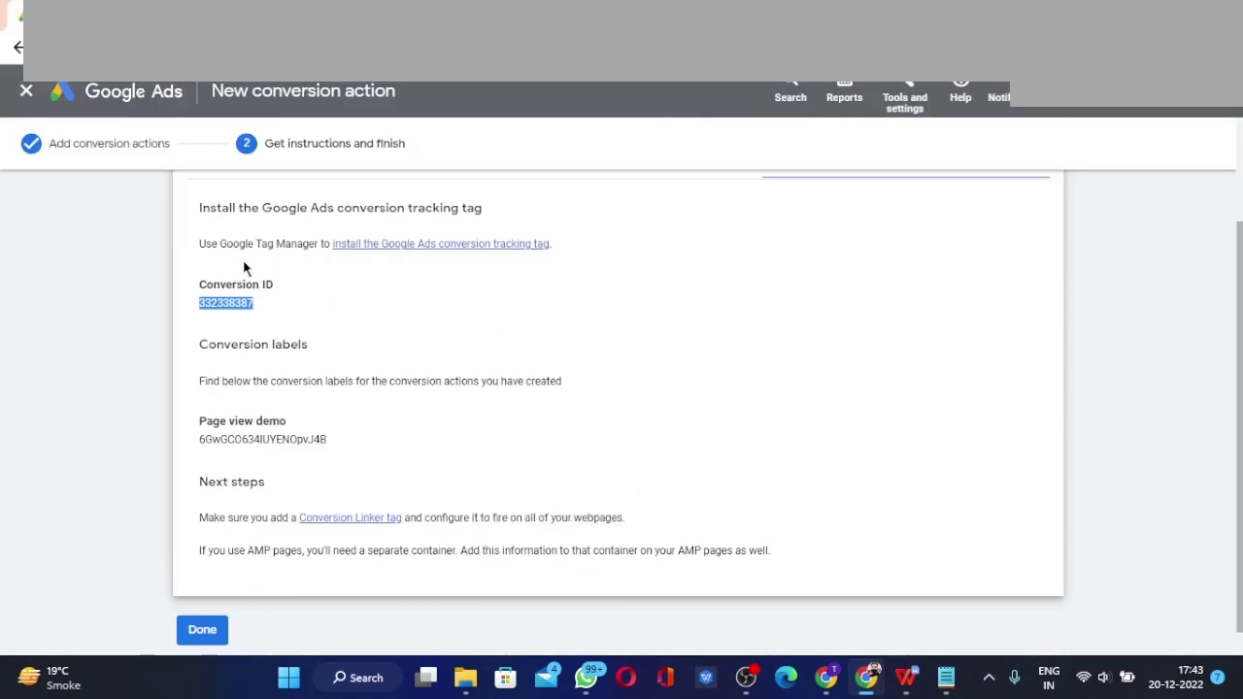
{"action": "double_click", "coordinate": [260, 439]}
{"action": "key", "text": "ctrl+c"}
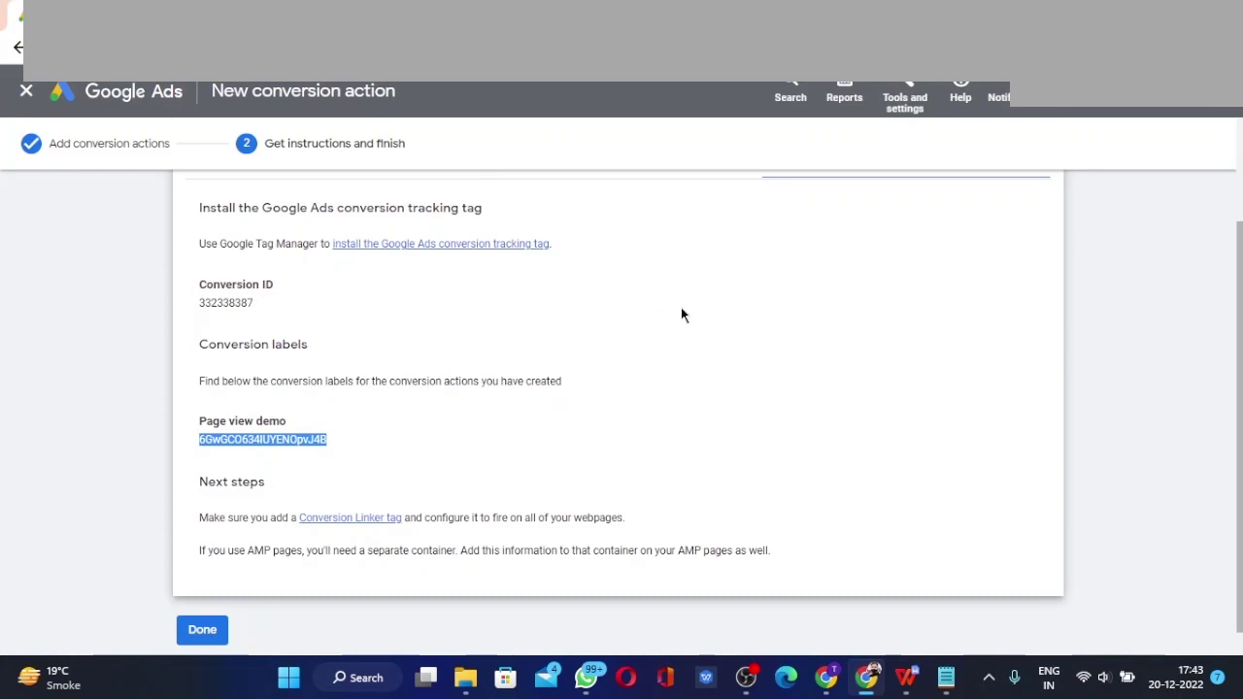
{"action": "key", "text": "ctrl+Tab"}
{"action": "left_click", "coordinate": [476, 474]}
{"action": "key", "text": "ctrl+v"}
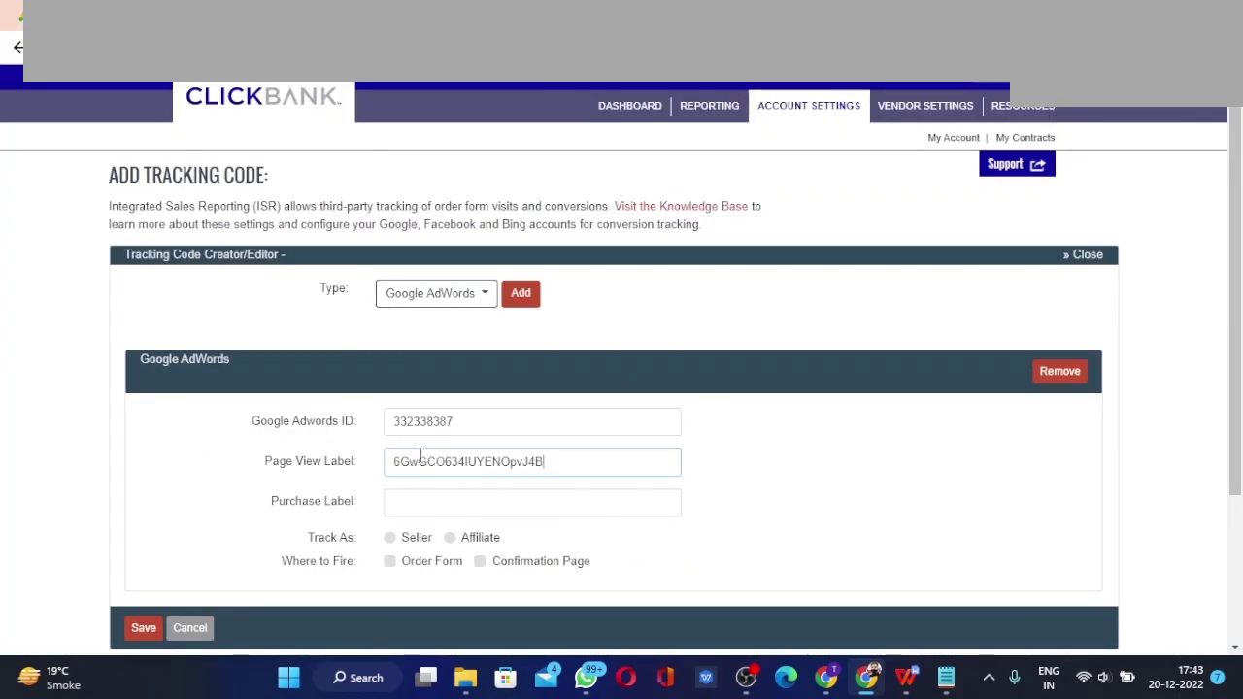
Return to Google Ads, leave the Page view demo instructions, and start a new website conversion action.
{"action": "left_click", "coordinate": [439, 502]}
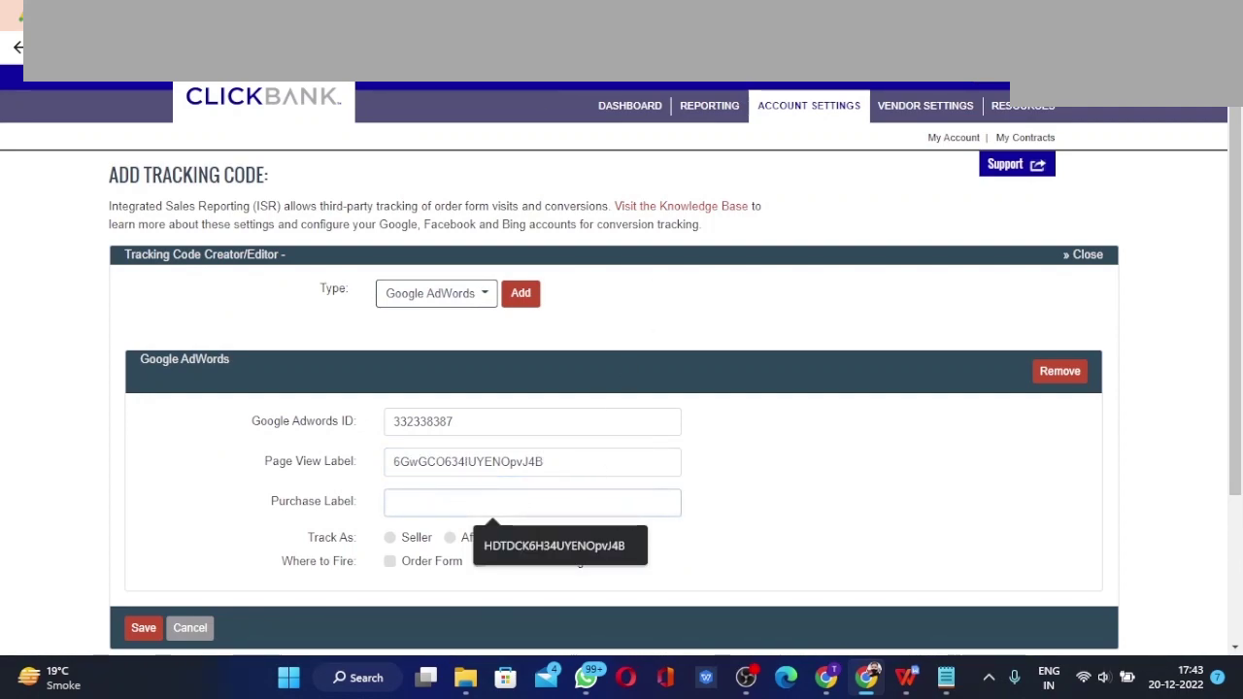
{"action": "key", "text": "ctrl+Tab"}
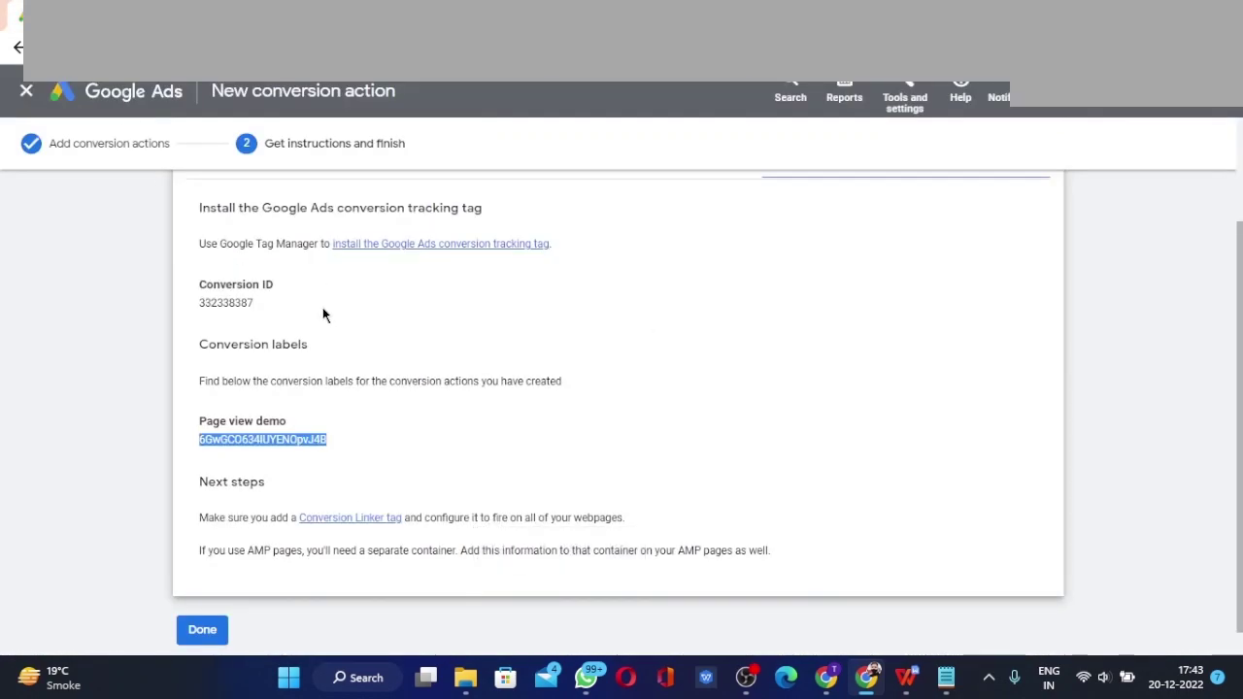
{"action": "scroll", "coordinate": [323, 315], "scroll_direction": "up", "scroll_amount": 3}
{"action": "left_click", "coordinate": [26, 90]}
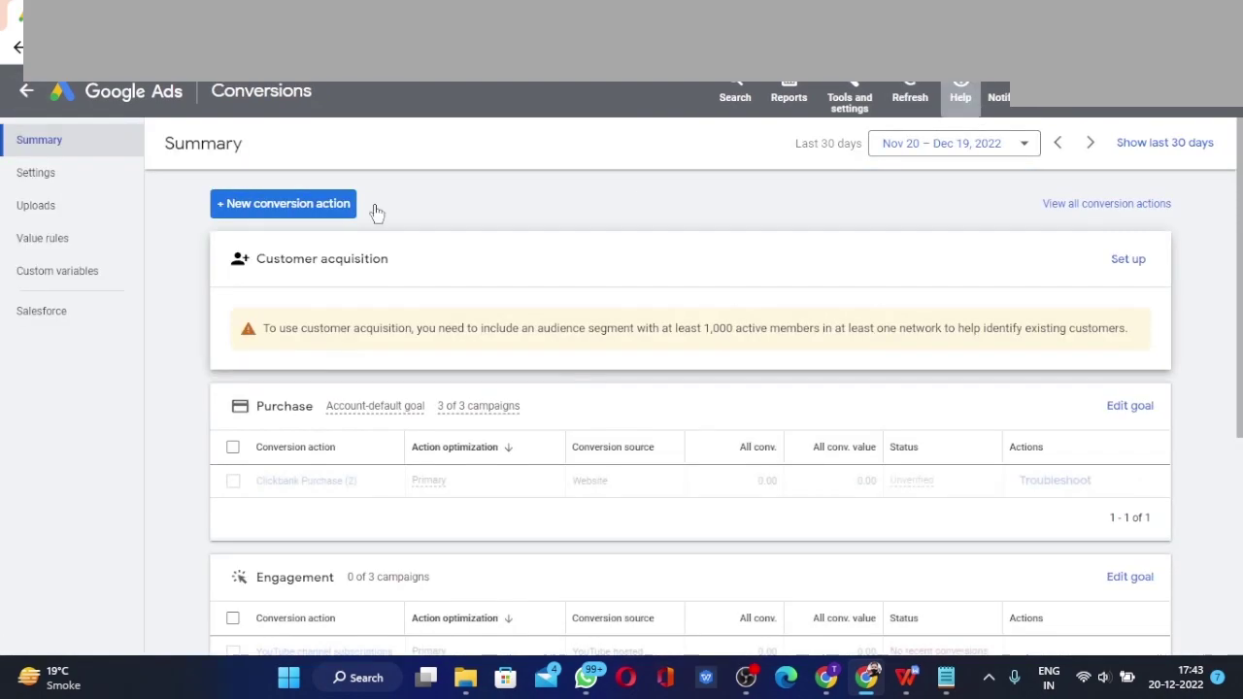
{"action": "left_click", "coordinate": [321, 205]}
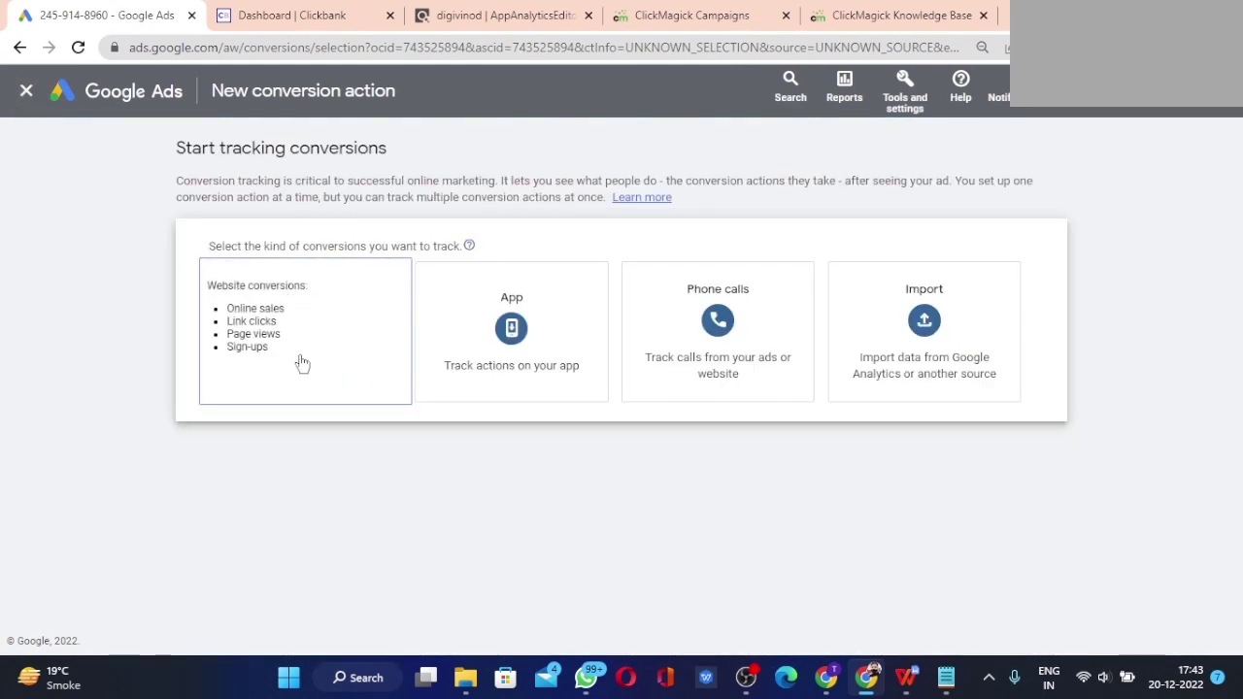
{"action": "left_click", "coordinate": [300, 361]}
{"action": "left_click", "coordinate": [340, 341]}
{"action": "key", "text": "ctrl+v"}
{"action": "key", "text": "ctrl+a"}
{"action": "key", "text": "BackSpace"}
{"action": "left_click", "coordinate": [255, 338]}
{"action": "type", "text": "https://wemakehealthy.store/index.php/glucotrust/"}
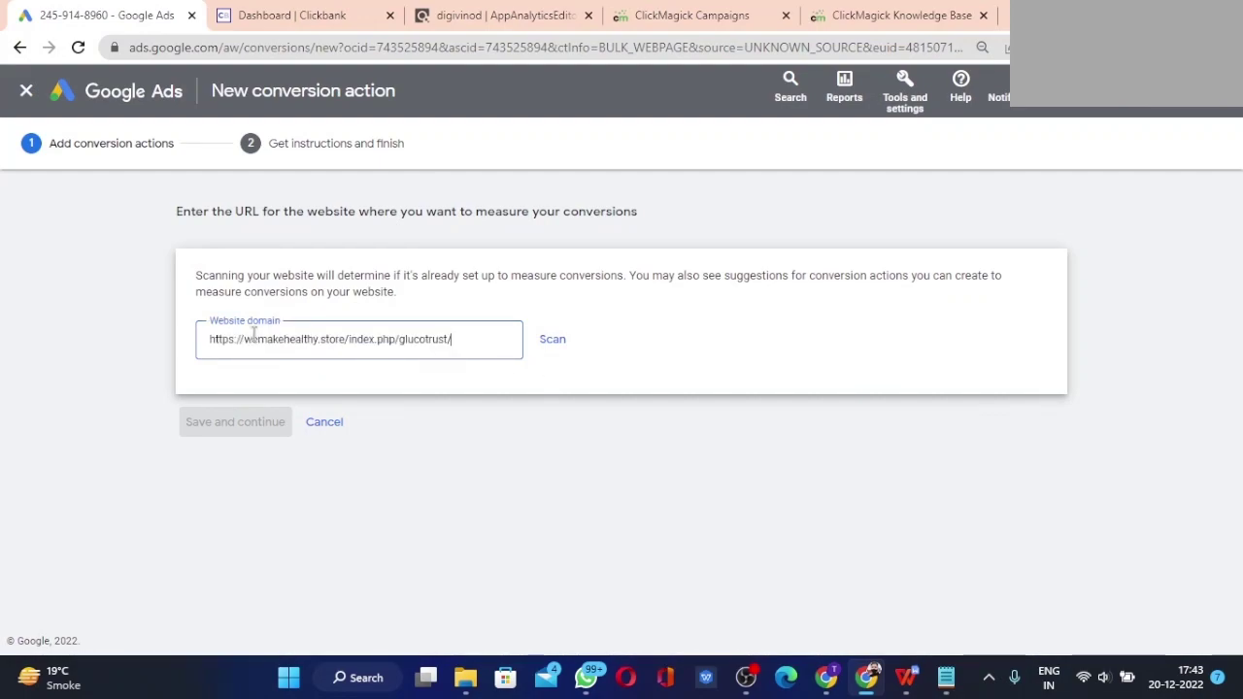
{"action": "left_click", "coordinate": [556, 339]}
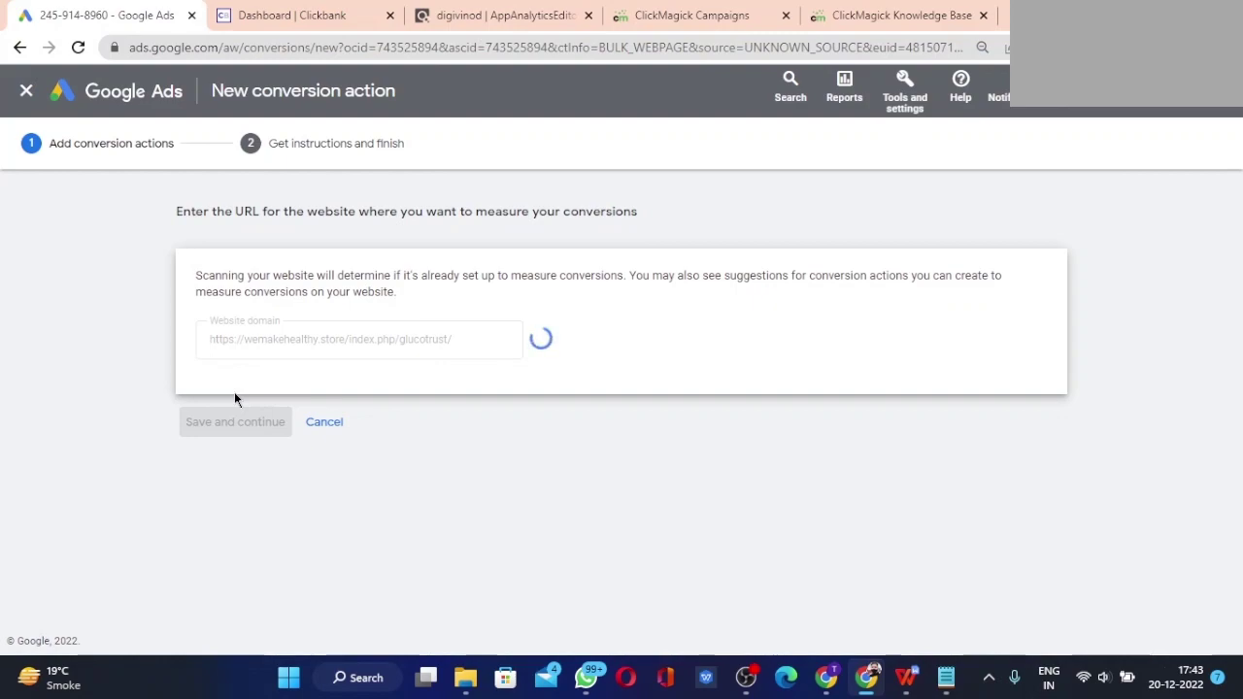
Add a conversion action manually with the Purchase goal category and name it "Purchase demo".
{"action": "scroll", "coordinate": [243, 418], "scroll_direction": "down", "scroll_amount": 7}
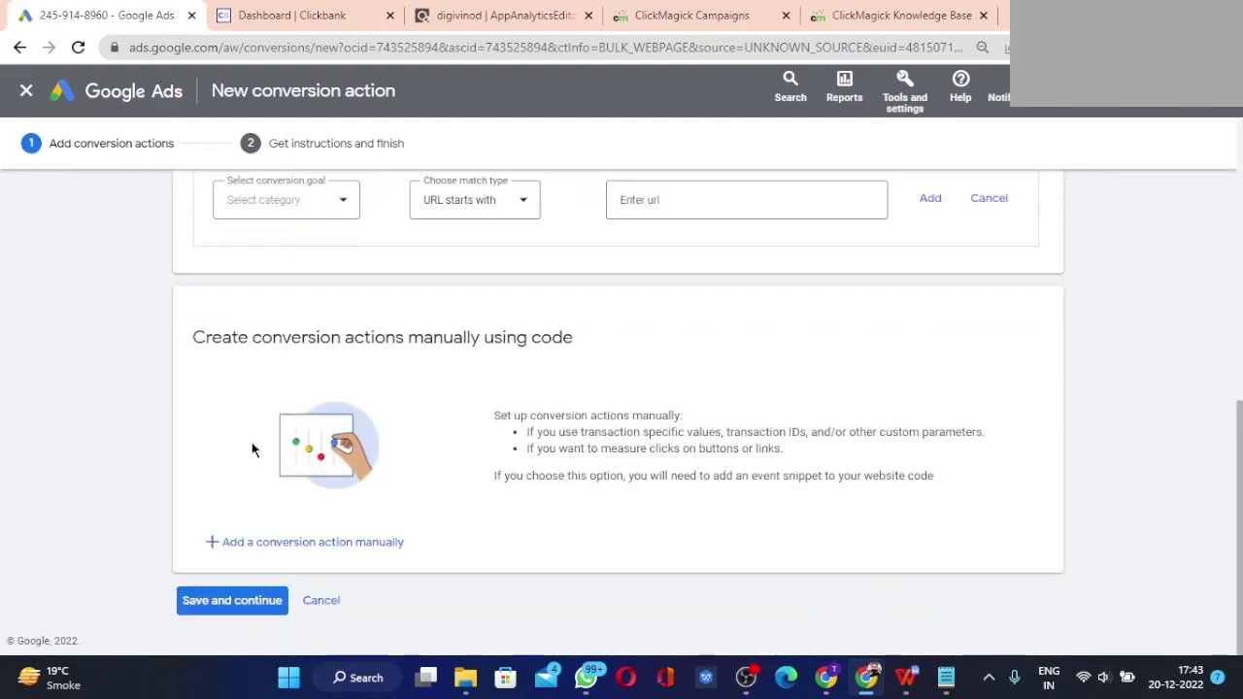
{"action": "left_click", "coordinate": [224, 543]}
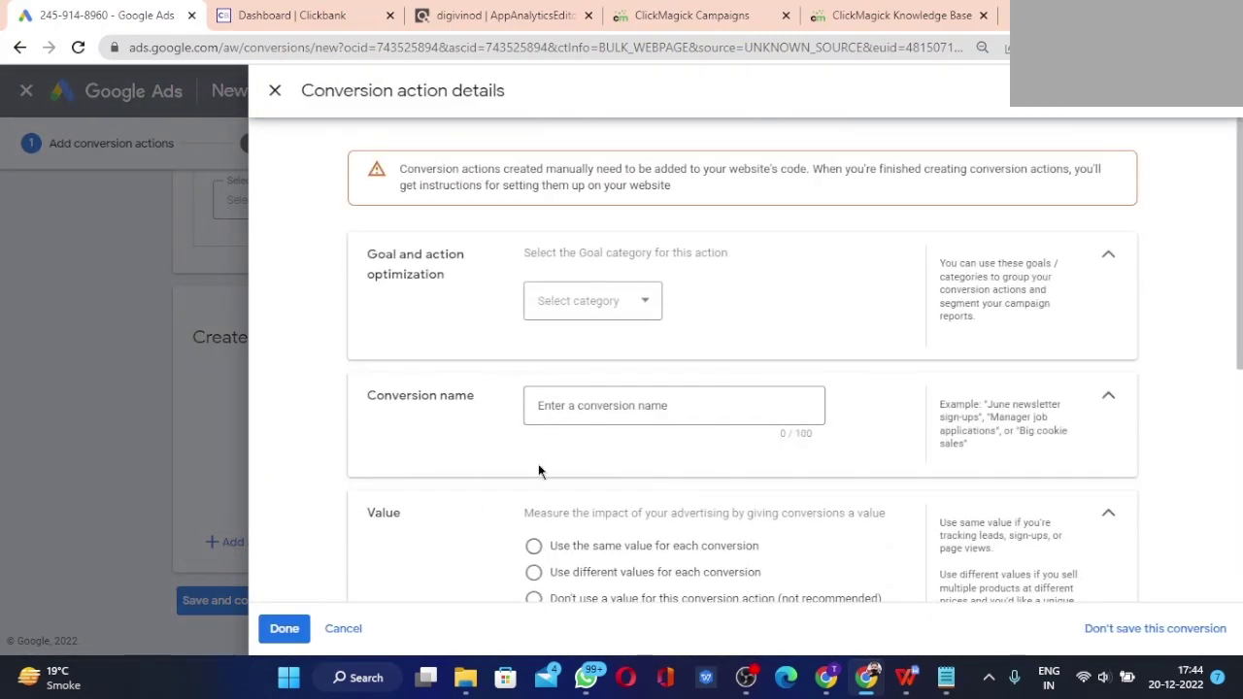
{"action": "left_click", "coordinate": [610, 305]}
{"action": "left_click", "coordinate": [616, 342]}
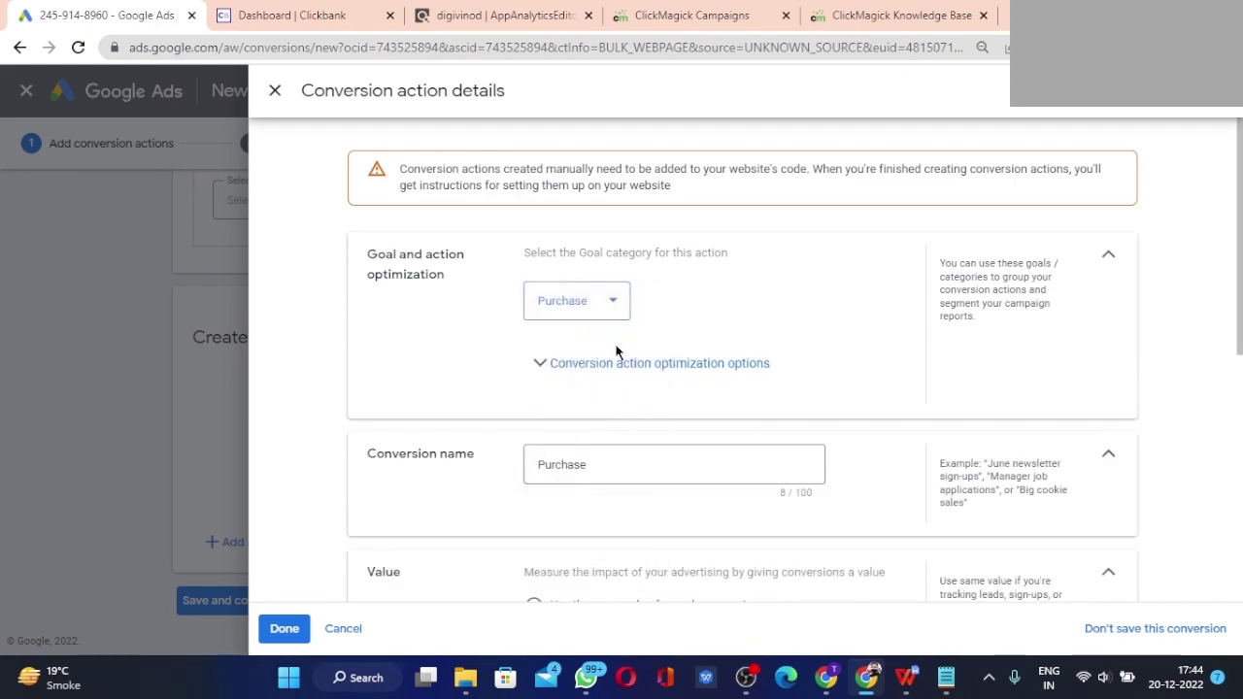
{"action": "scroll", "coordinate": [583, 355], "scroll_direction": "down", "scroll_amount": 2}
{"action": "left_click", "coordinate": [643, 318]}
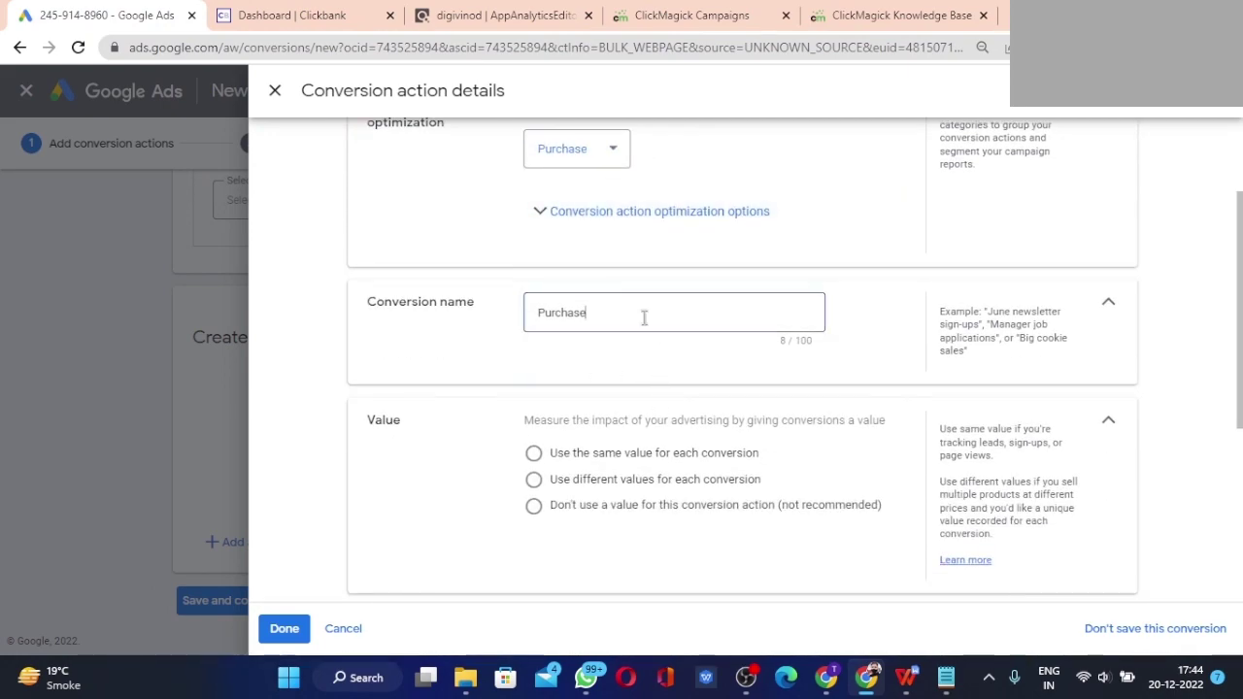
{"action": "type", "text": "demo"}
Set the Purchase demo action to use no value, keep its count at Every, and finish its details.
{"action": "scroll", "coordinate": [584, 382], "scroll_direction": "down", "scroll_amount": 2}
{"action": "left_click", "coordinate": [533, 357]}
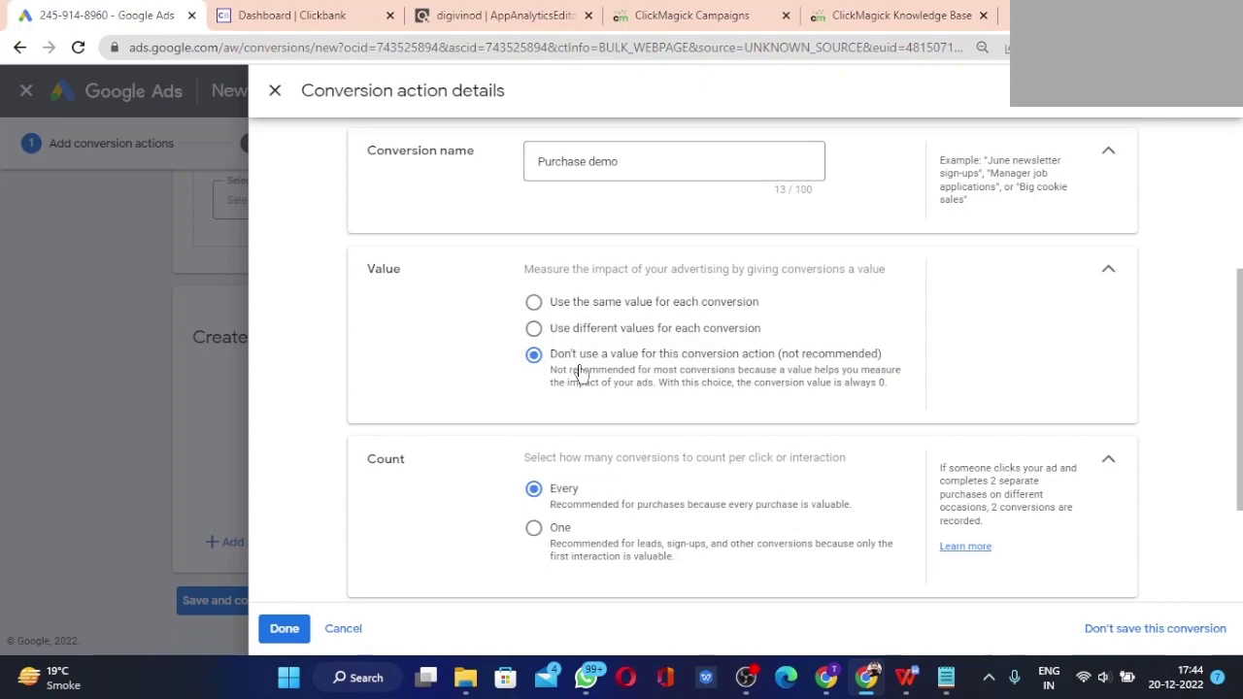
{"action": "scroll", "coordinate": [580, 374], "scroll_direction": "down", "scroll_amount": 2}
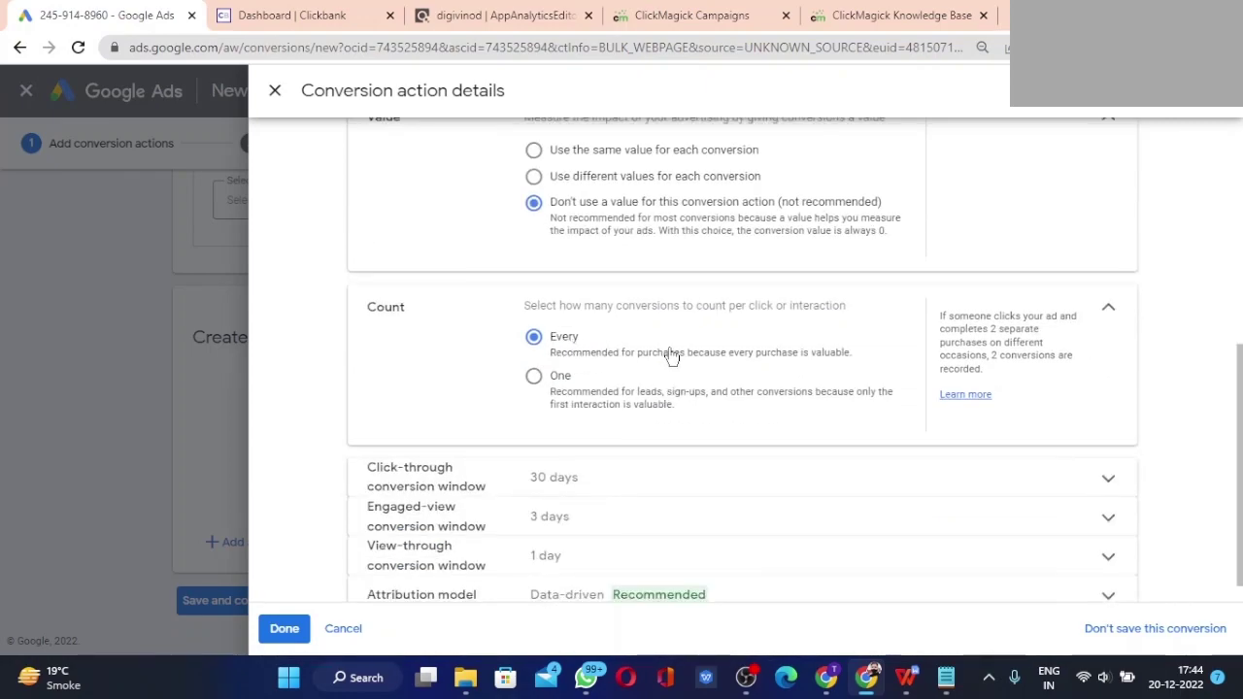
{"action": "scroll", "coordinate": [670, 355], "scroll_direction": "down", "scroll_amount": 1}
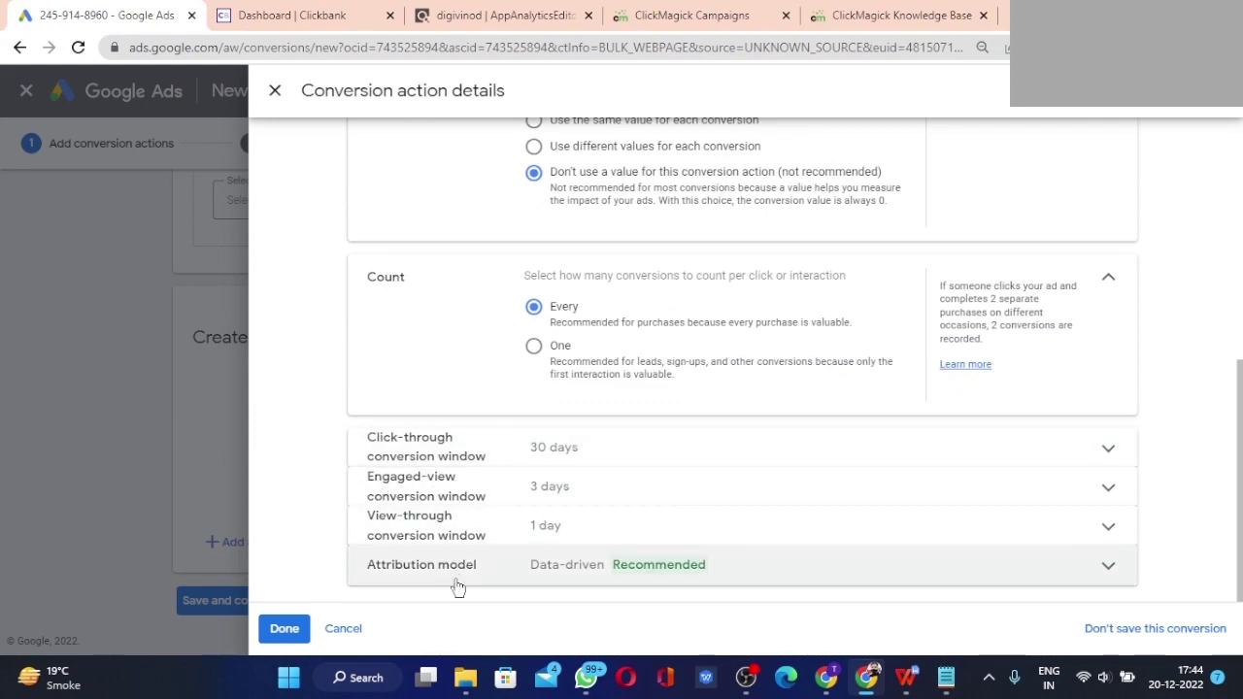
{"action": "left_click", "coordinate": [285, 630]}
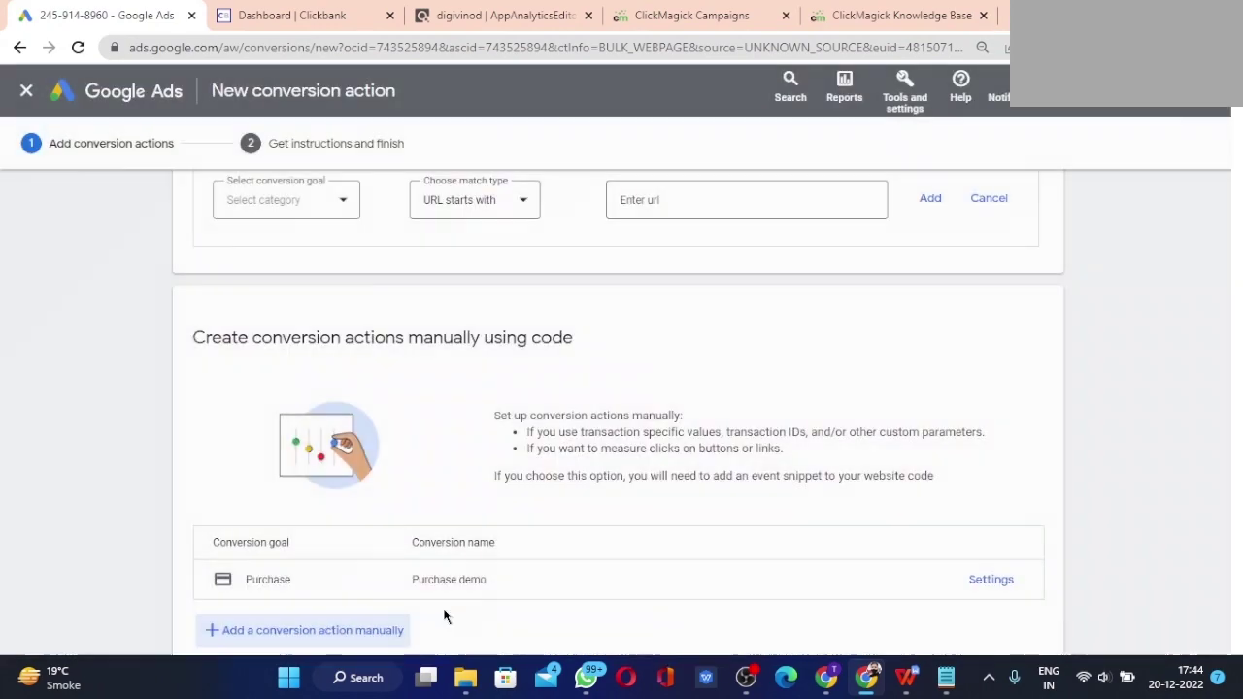
Save the Purchase demo conversion action and show its Google Tag Manager setup instructions.
{"action": "scroll", "coordinate": [527, 560], "scroll_direction": "down", "scroll_amount": 1}
{"action": "left_click", "coordinate": [233, 602]}
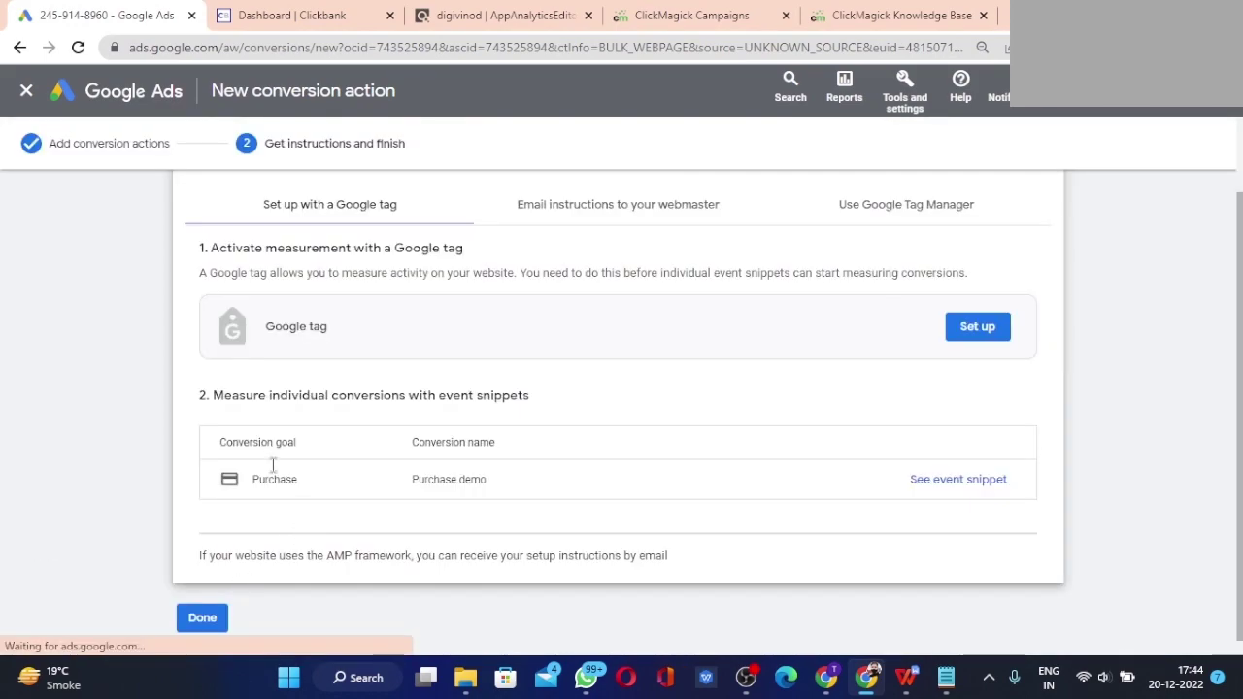
{"action": "left_click", "coordinate": [883, 205]}
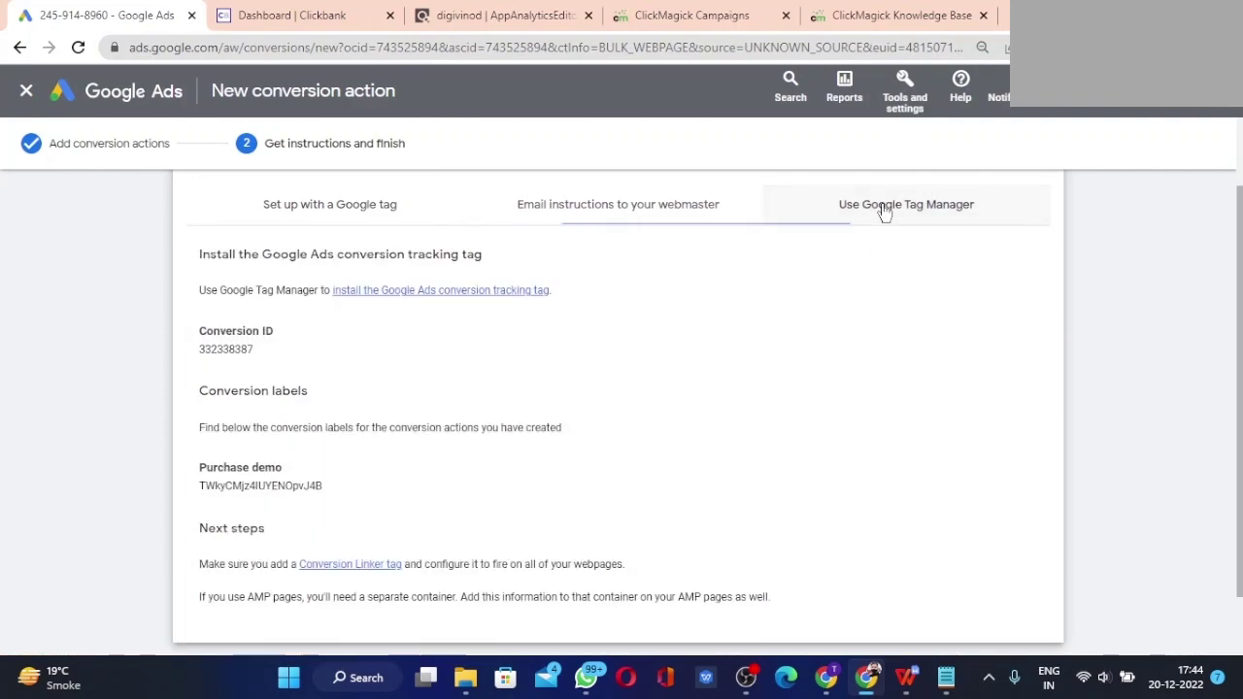
Copy the Purchase demo conversion label from Google Ads into the Purchase Label field in ClickBank.
{"action": "double_click", "coordinate": [235, 488]}
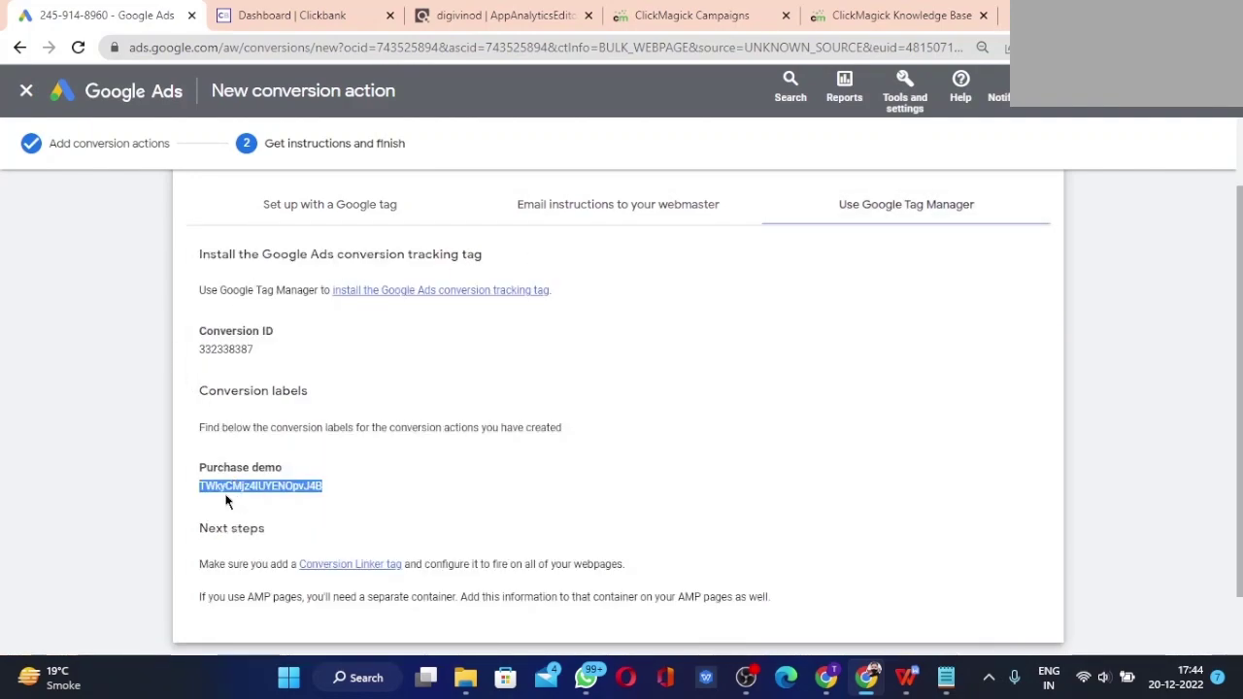
{"action": "double_click", "coordinate": [264, 487]}
{"action": "double_click", "coordinate": [222, 349]}
{"action": "double_click", "coordinate": [263, 484]}
{"action": "key", "text": "ctrl+c"}
{"action": "left_click", "coordinate": [262, 484]}
{"action": "double_click", "coordinate": [256, 483]}
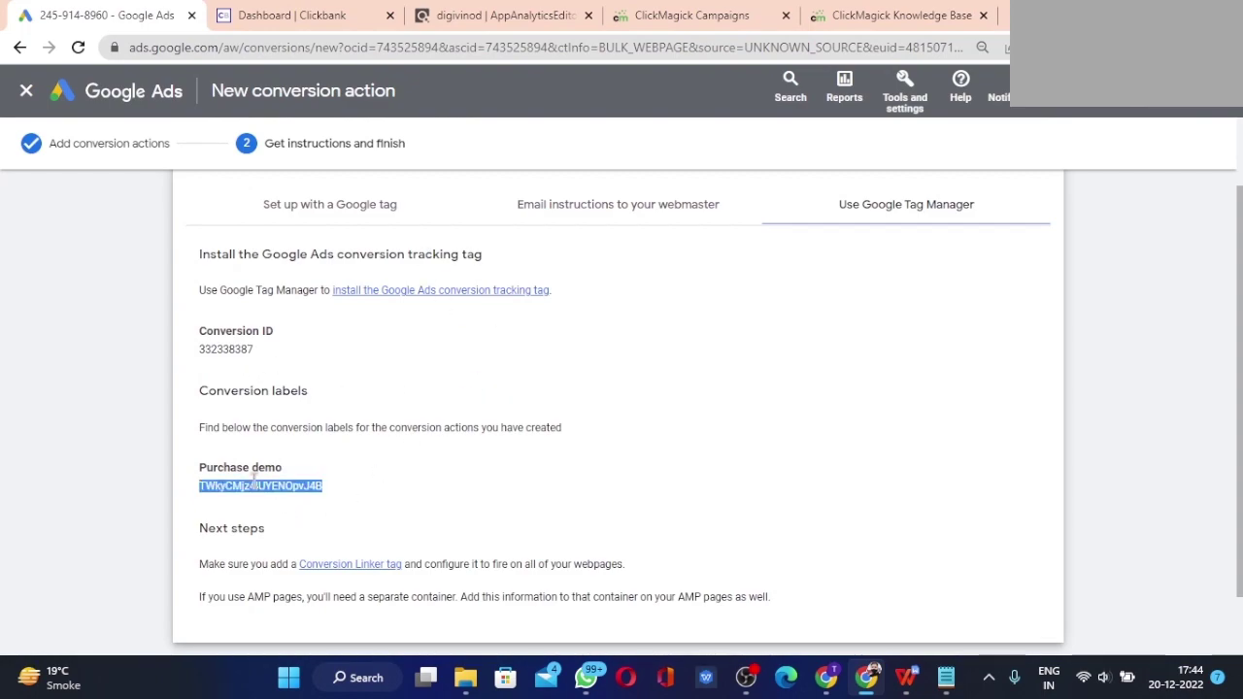
{"action": "left_click", "coordinate": [488, 11]}
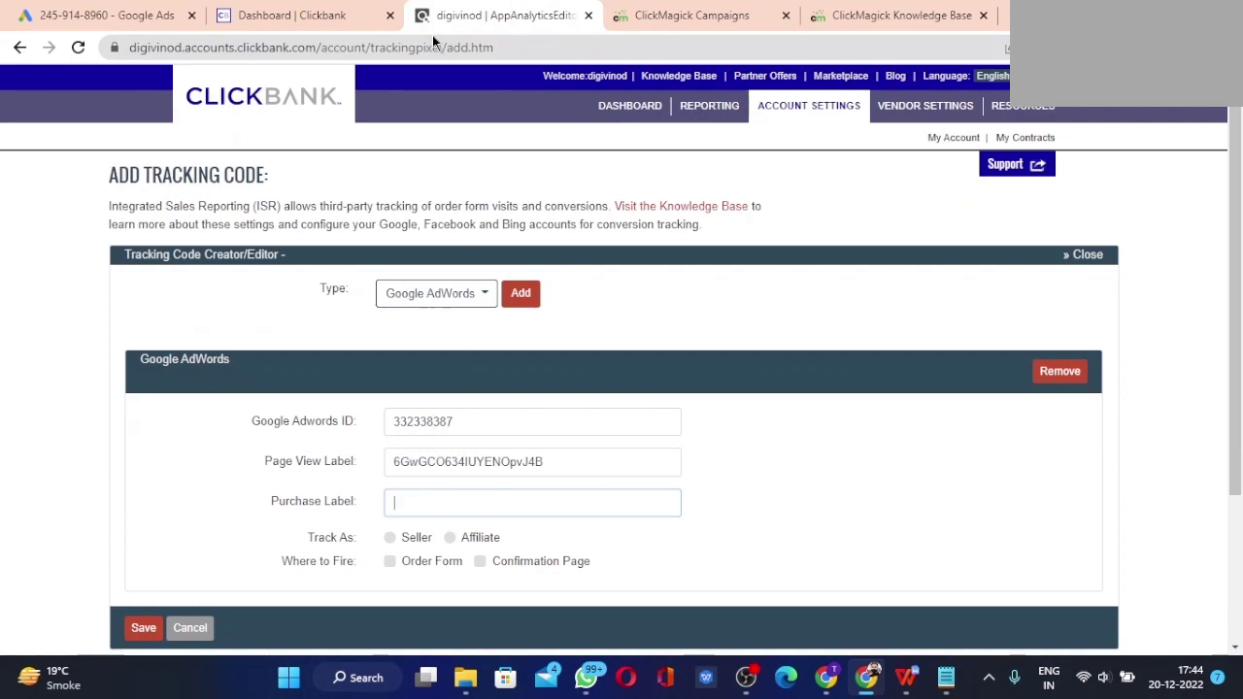
{"action": "key", "text": "ctrl+v"}
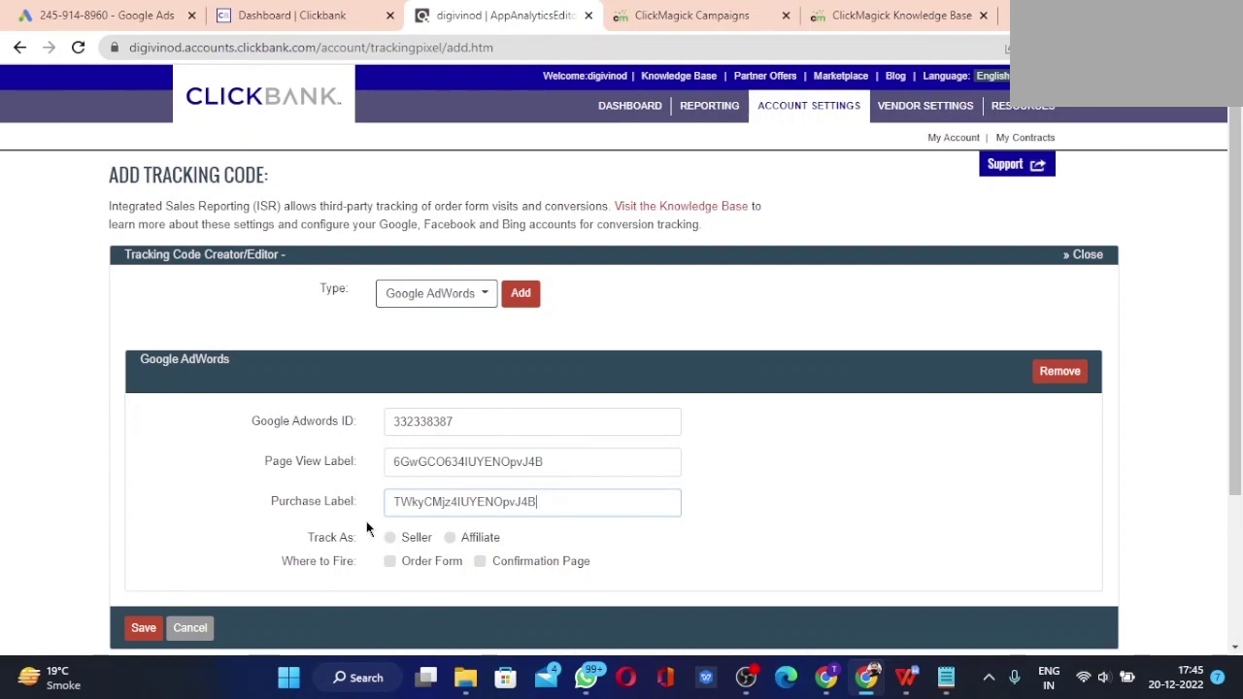
Track the Google AdWords code as Affiliate and set it to fire on the Order Form and Confirmation Page.
{"action": "left_click", "coordinate": [450, 538]}
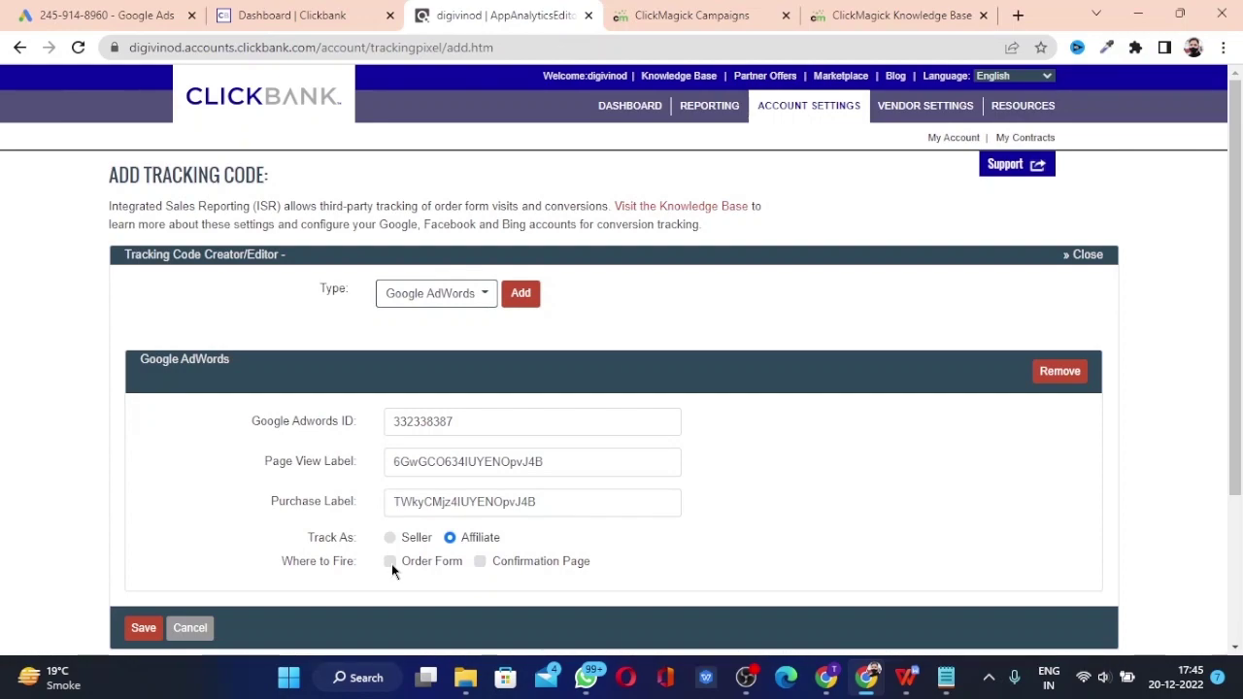
{"action": "left_click", "coordinate": [390, 562]}
{"action": "left_click", "coordinate": [479, 561]}
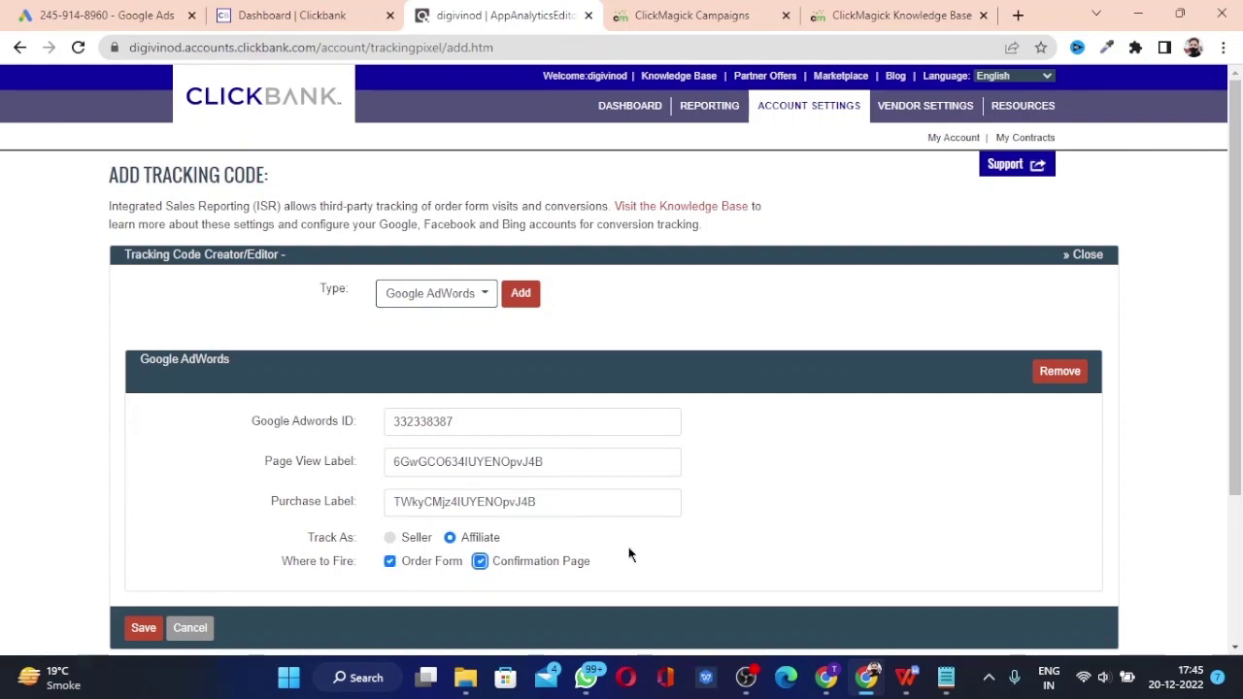
Save the Google AdWords tracking code with its page view and purchase labels.
{"action": "left_click", "coordinate": [144, 629]}
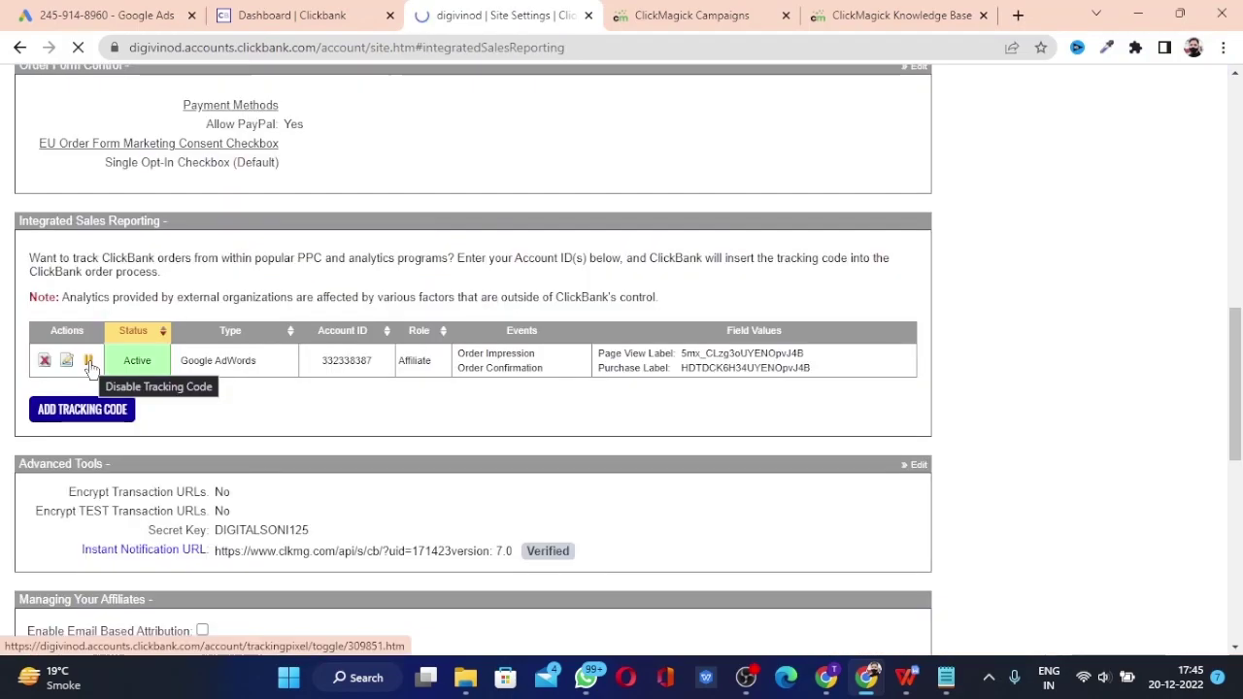
Disable the Google AdWords tracking code under Integrated Sales Reporting and activate it again.
{"action": "left_click", "coordinate": [89, 361]}
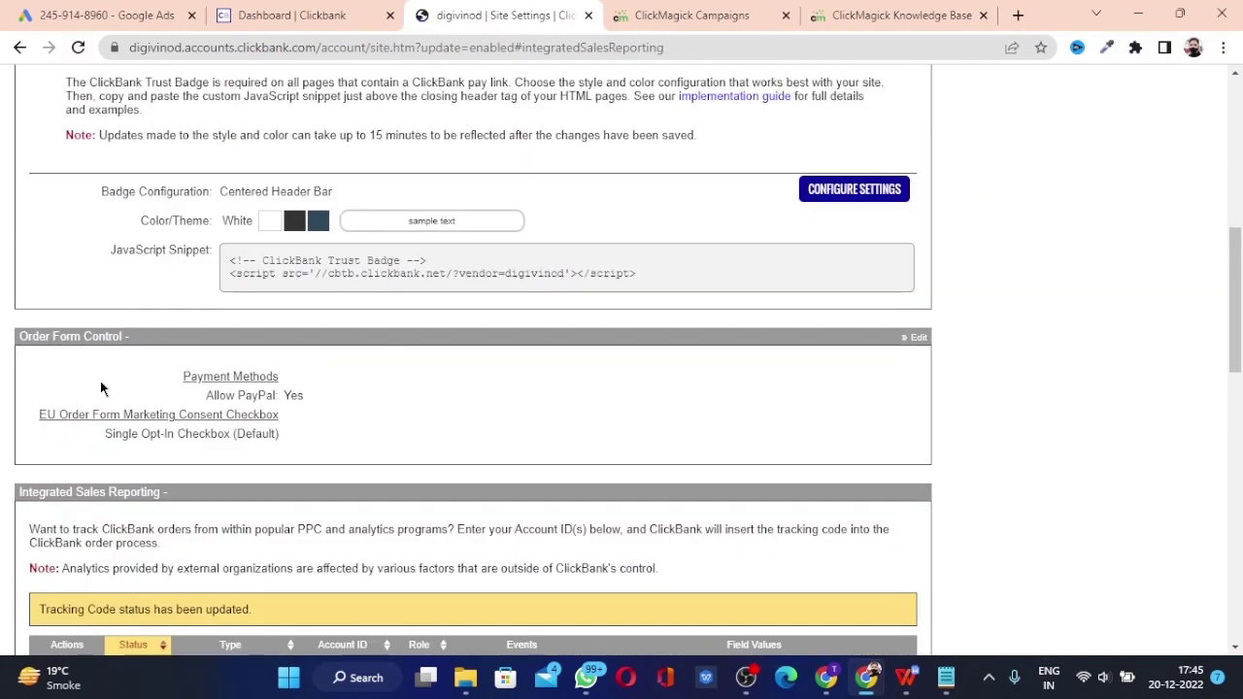
{"action": "scroll", "coordinate": [100, 389], "scroll_direction": "down", "scroll_amount": 3}
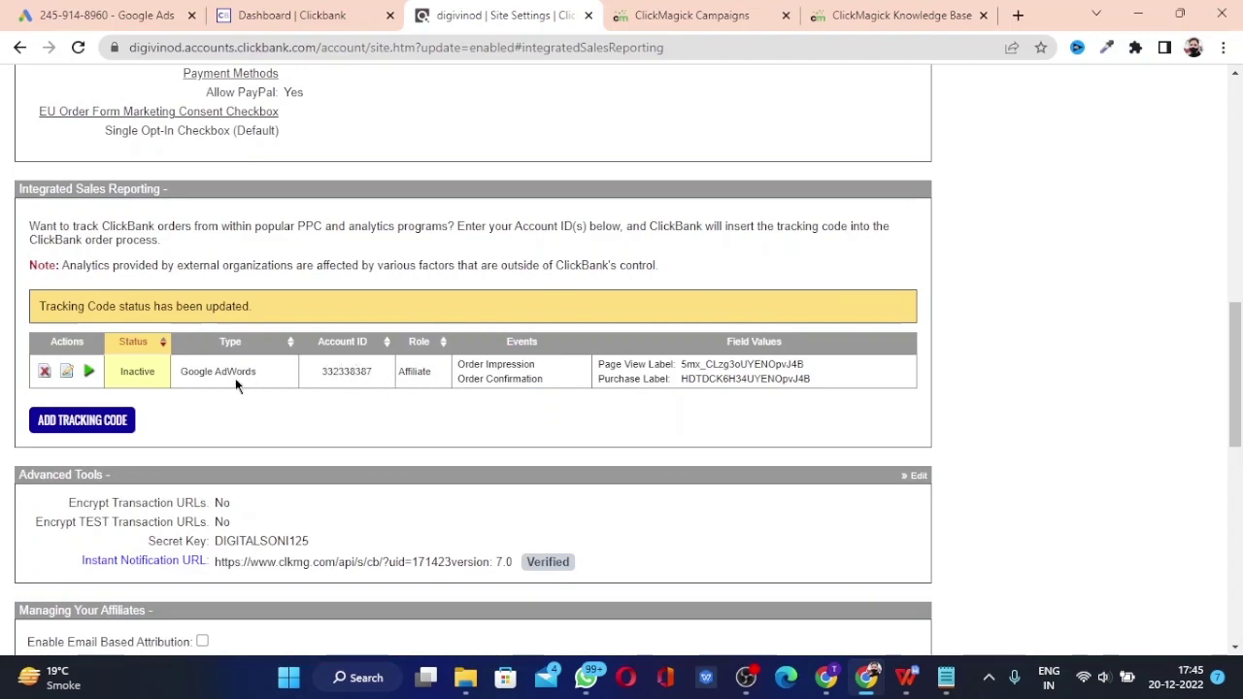
{"action": "double_click", "coordinate": [131, 372]}
{"action": "left_click", "coordinate": [131, 371]}
{"action": "left_click", "coordinate": [89, 372]}
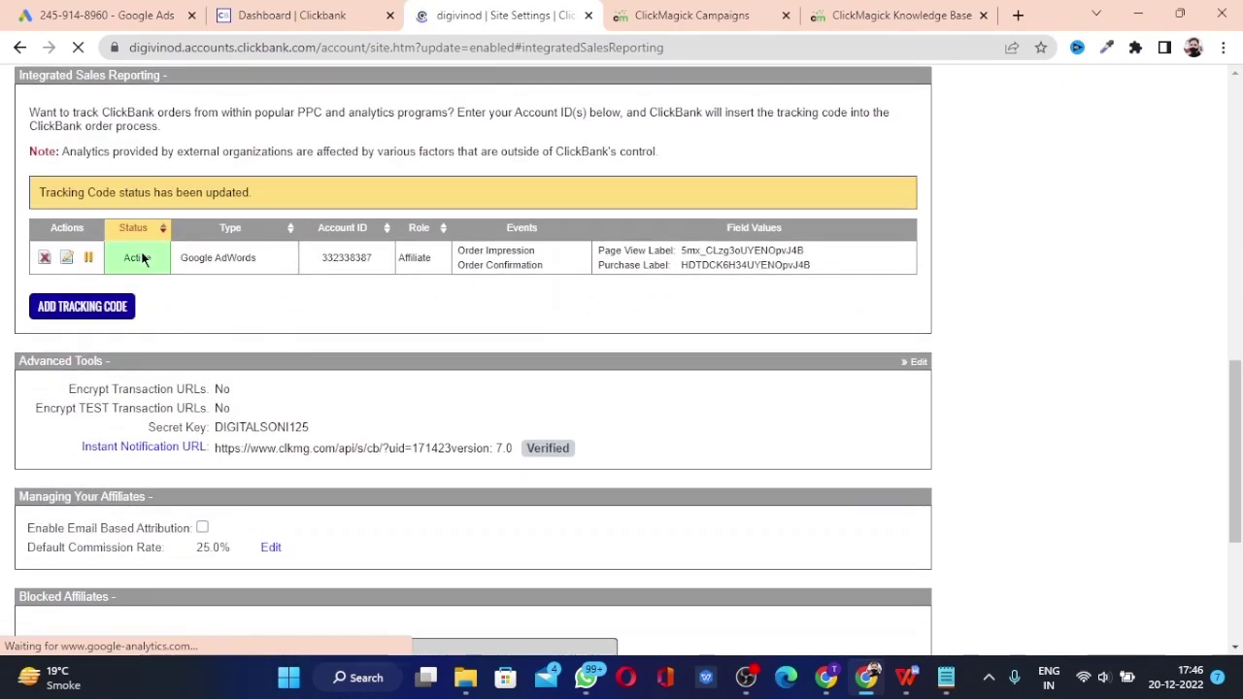
{"action": "scroll", "coordinate": [291, 376], "scroll_direction": "up", "scroll_amount": 12}
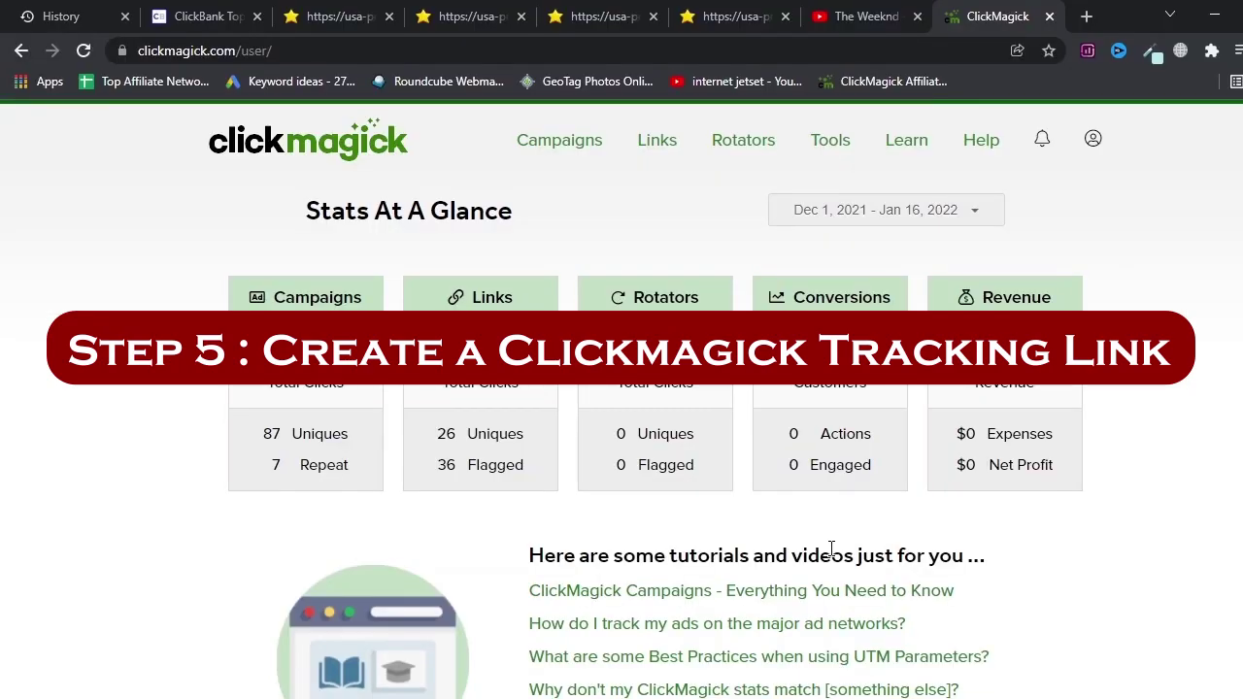
Start a new ClickMagick tracking link with Exipure as both the link name and the link slug.
{"action": "left_click", "coordinate": [657, 143]}
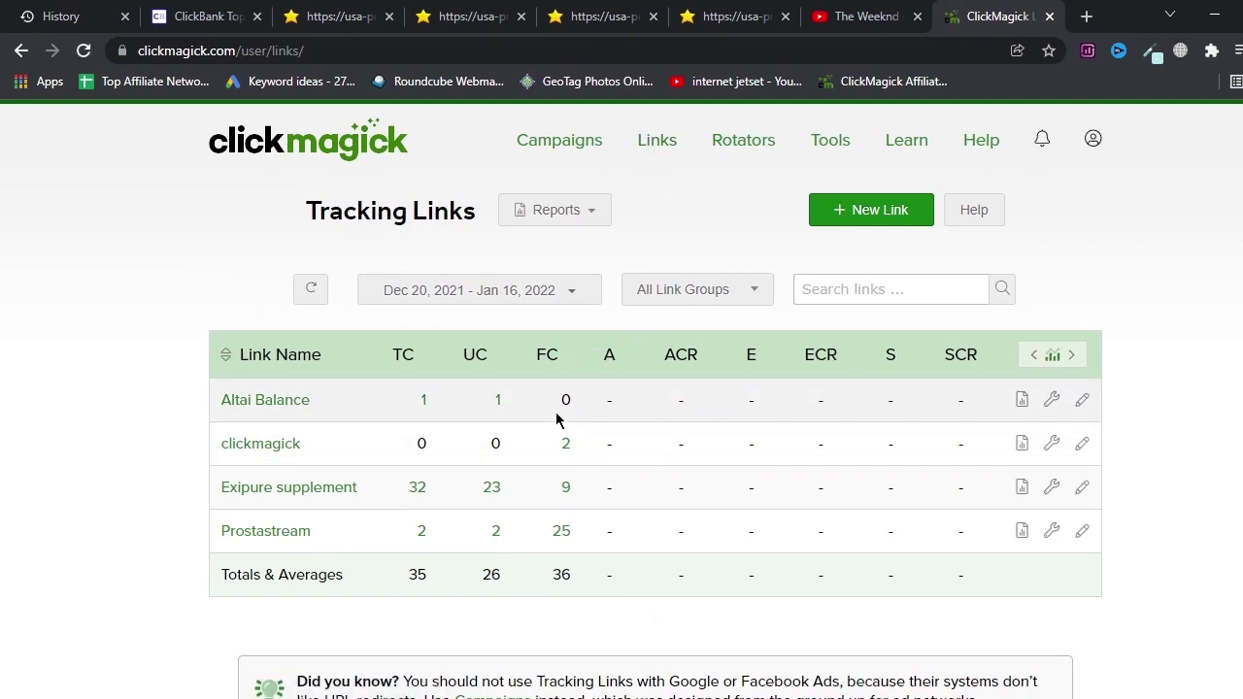
{"action": "left_click", "coordinate": [849, 216]}
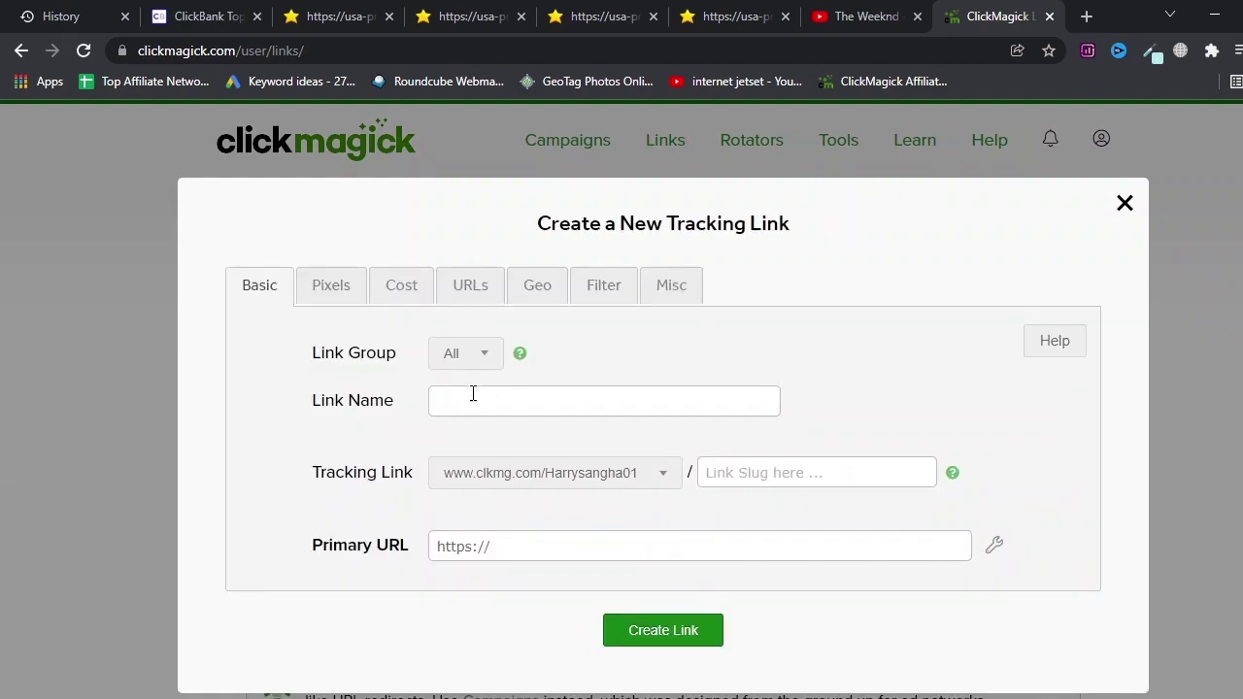
{"action": "left_click", "coordinate": [480, 393]}
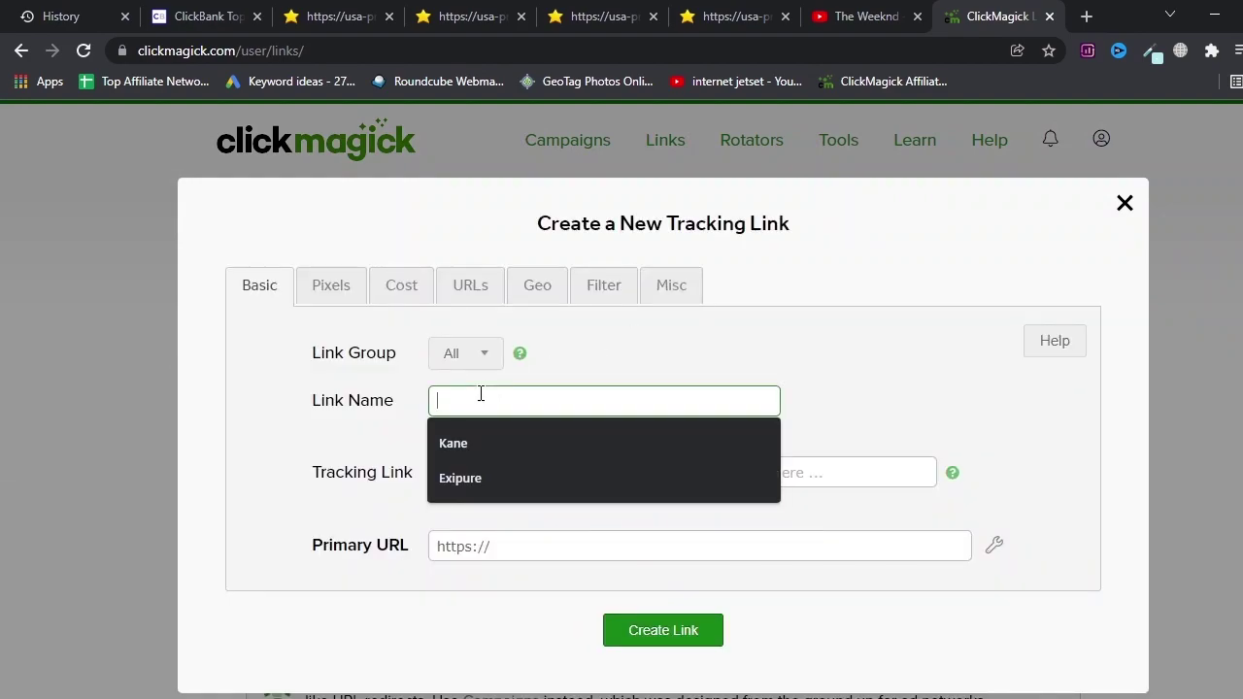
{"action": "left_click", "coordinate": [481, 480]}
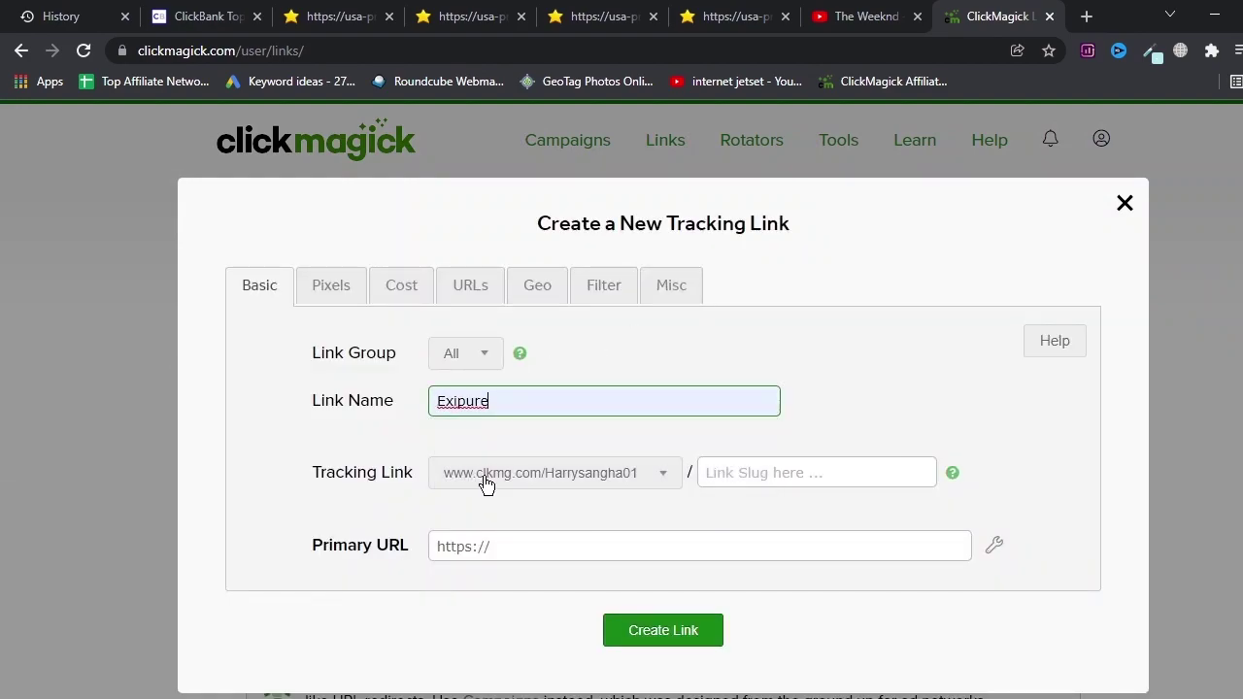
{"action": "left_click", "coordinate": [777, 465]}
{"action": "left_click", "coordinate": [771, 516]}
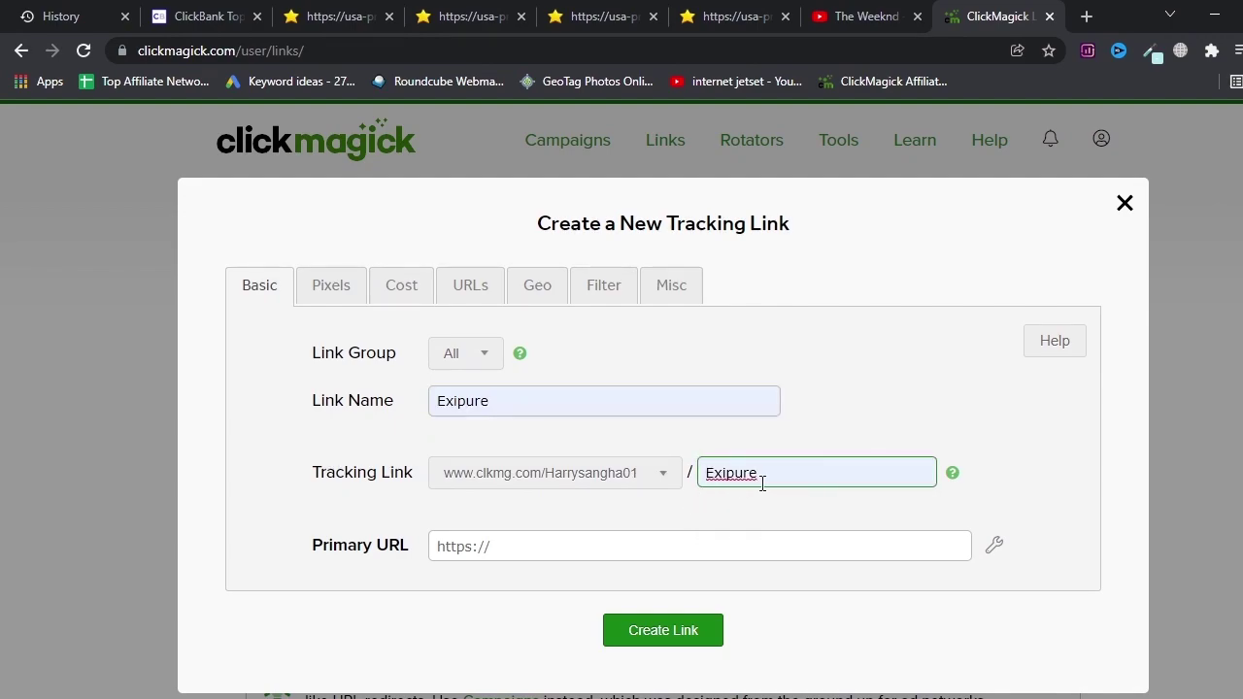
{"action": "left_click", "coordinate": [559, 544]}
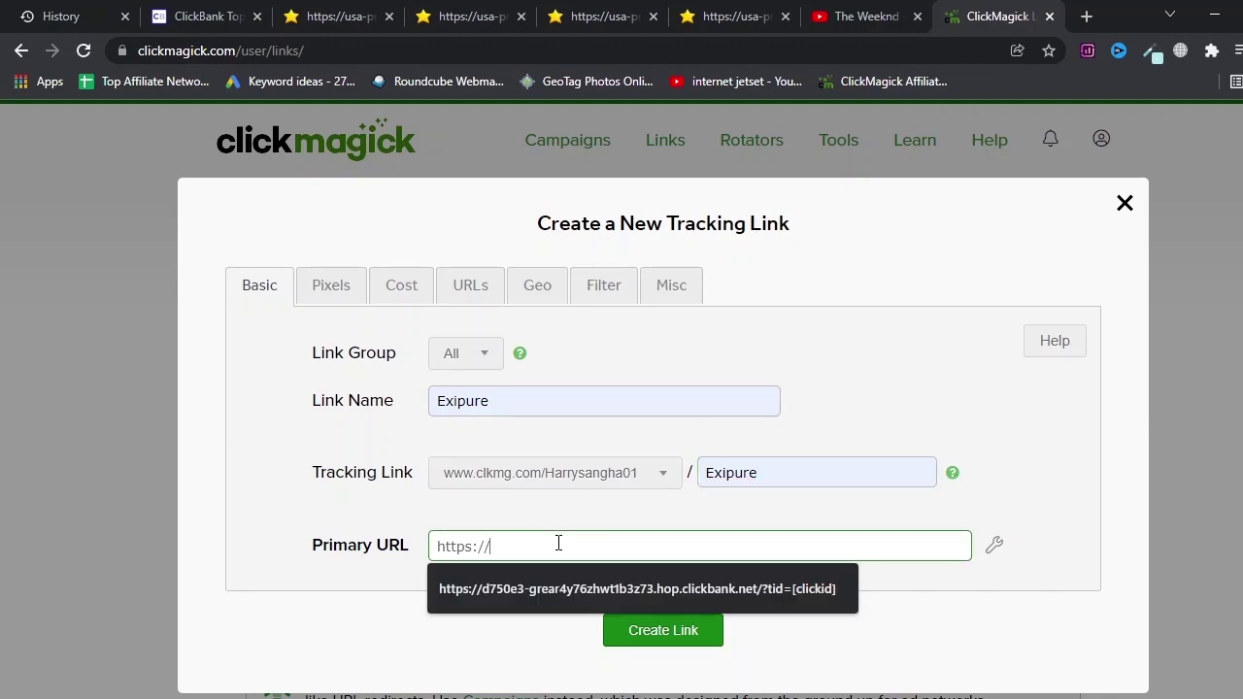
{"action": "left_click", "coordinate": [636, 589]}
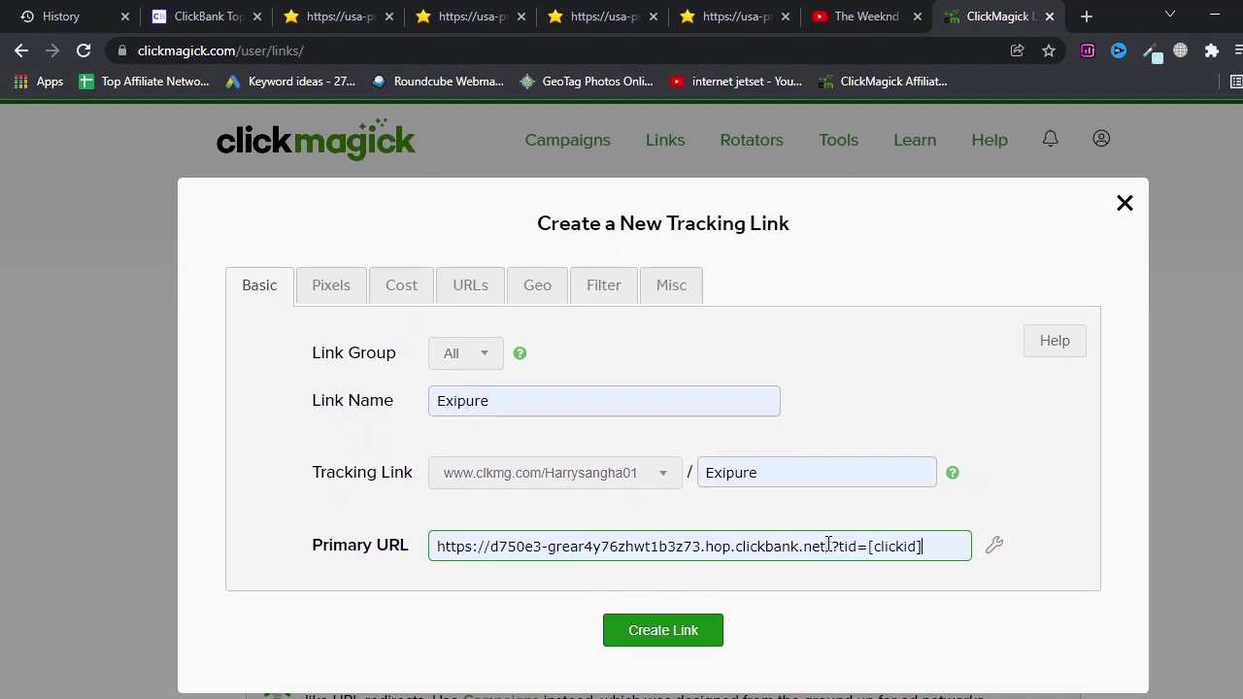
{"action": "left_click_drag", "start_coordinate": [835, 546], "coordinate": [956, 535]}
{"action": "key", "text": "BackSpace"}
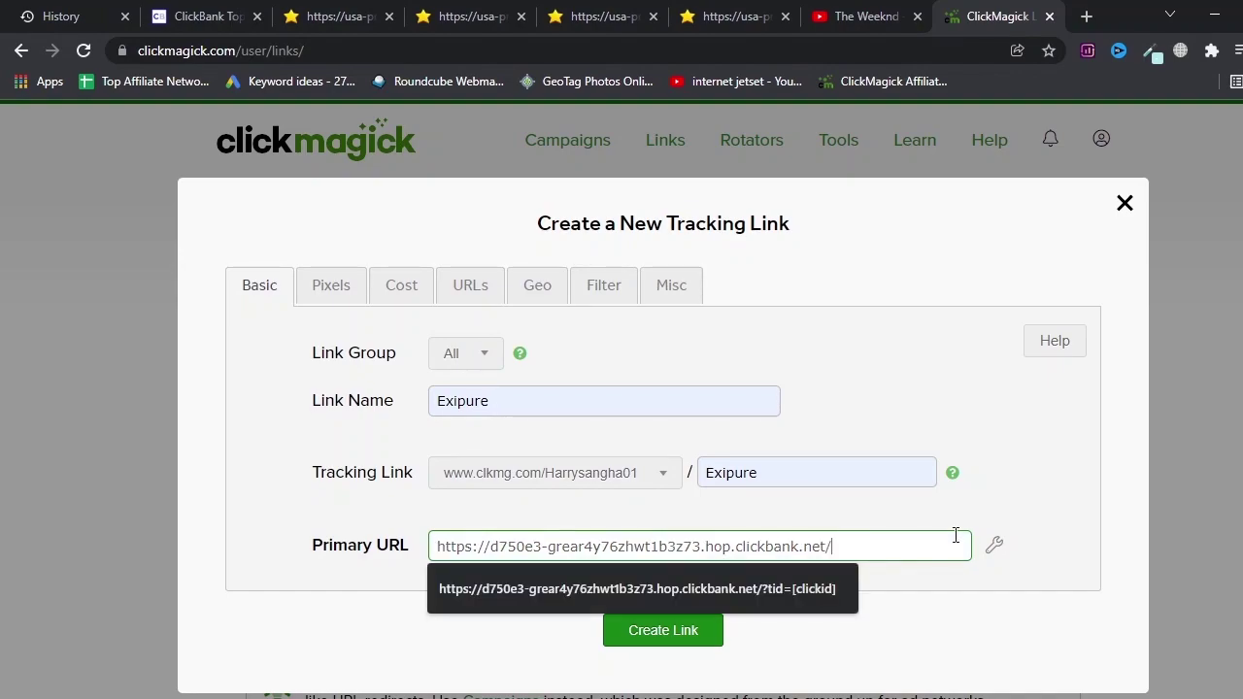
Add the affiliate click ID parameter for the ClickBank (Affiliate) network to the primary URL.
{"action": "left_click", "coordinate": [945, 517]}
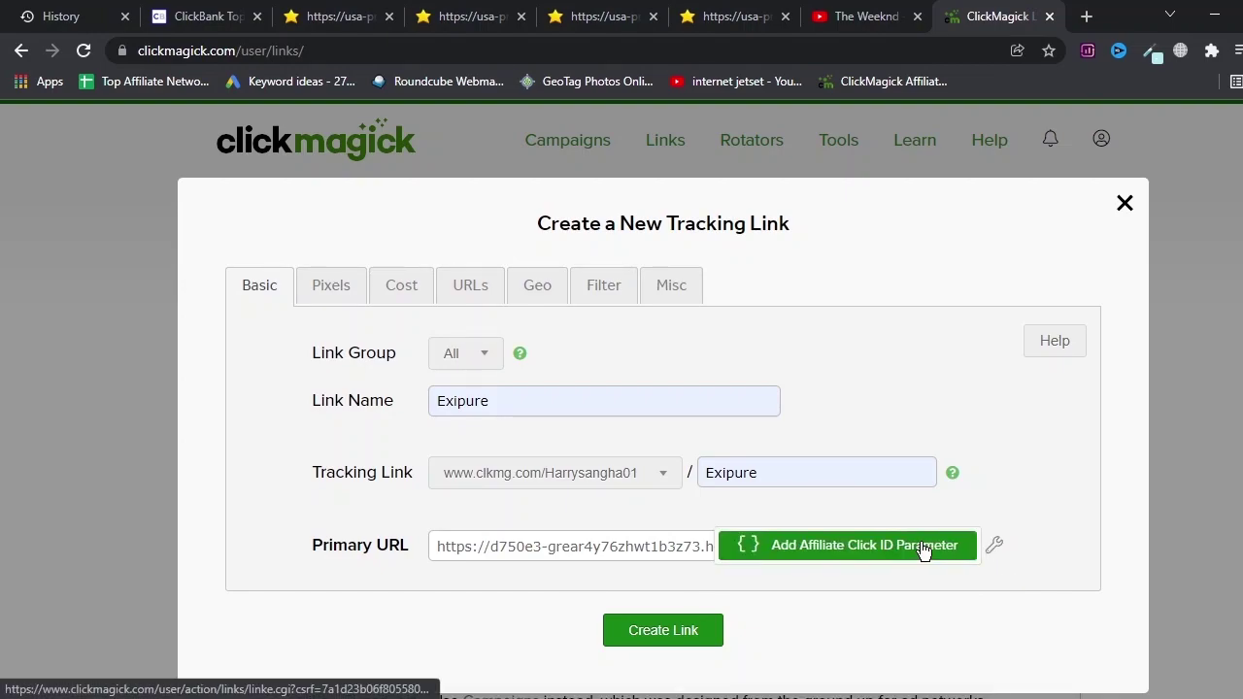
{"action": "left_click", "coordinate": [924, 549]}
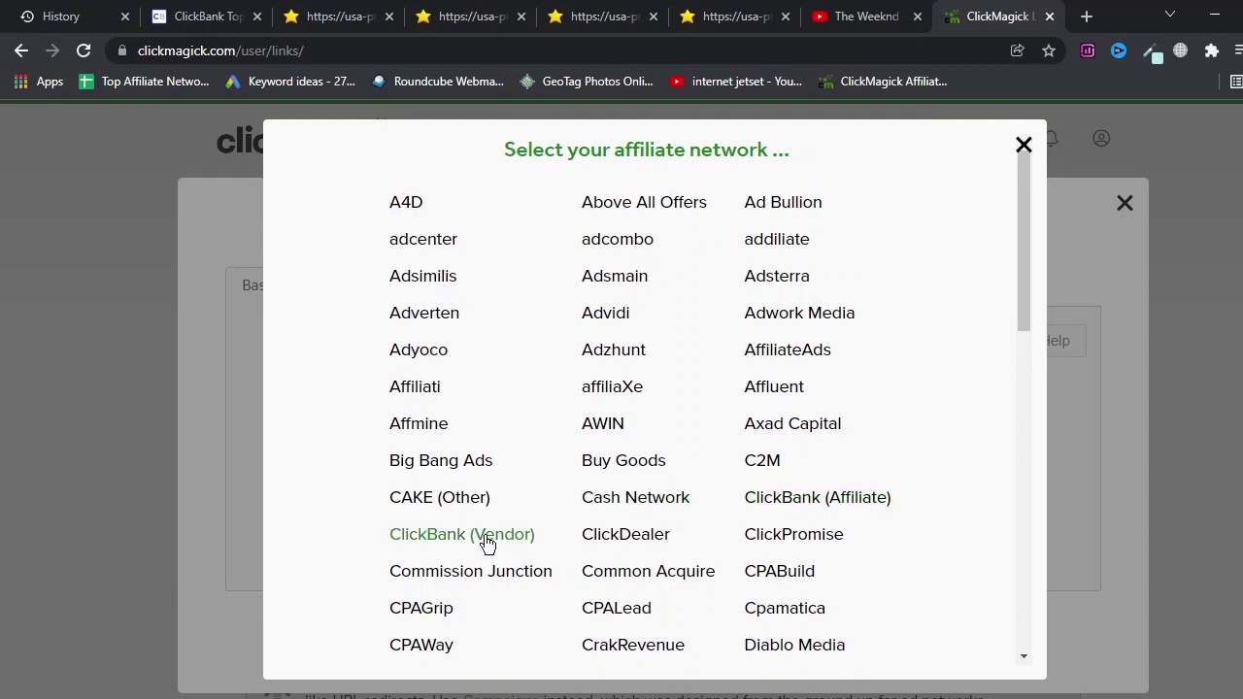
{"action": "left_click", "coordinate": [799, 500]}
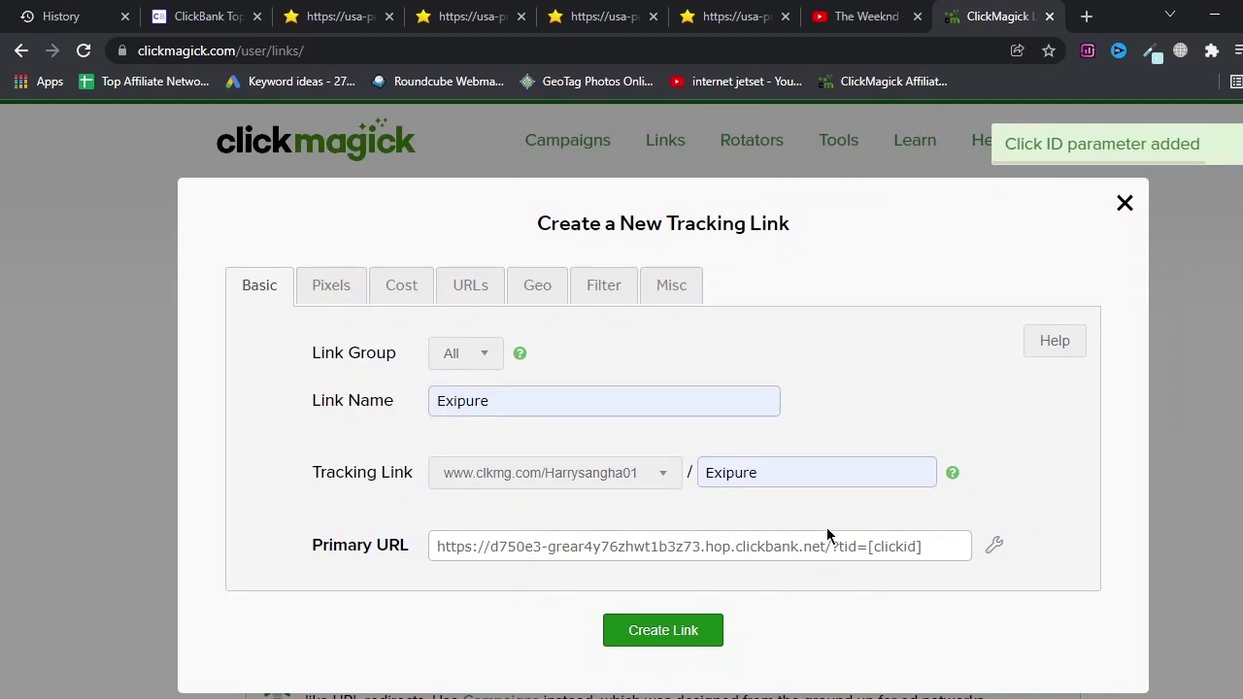
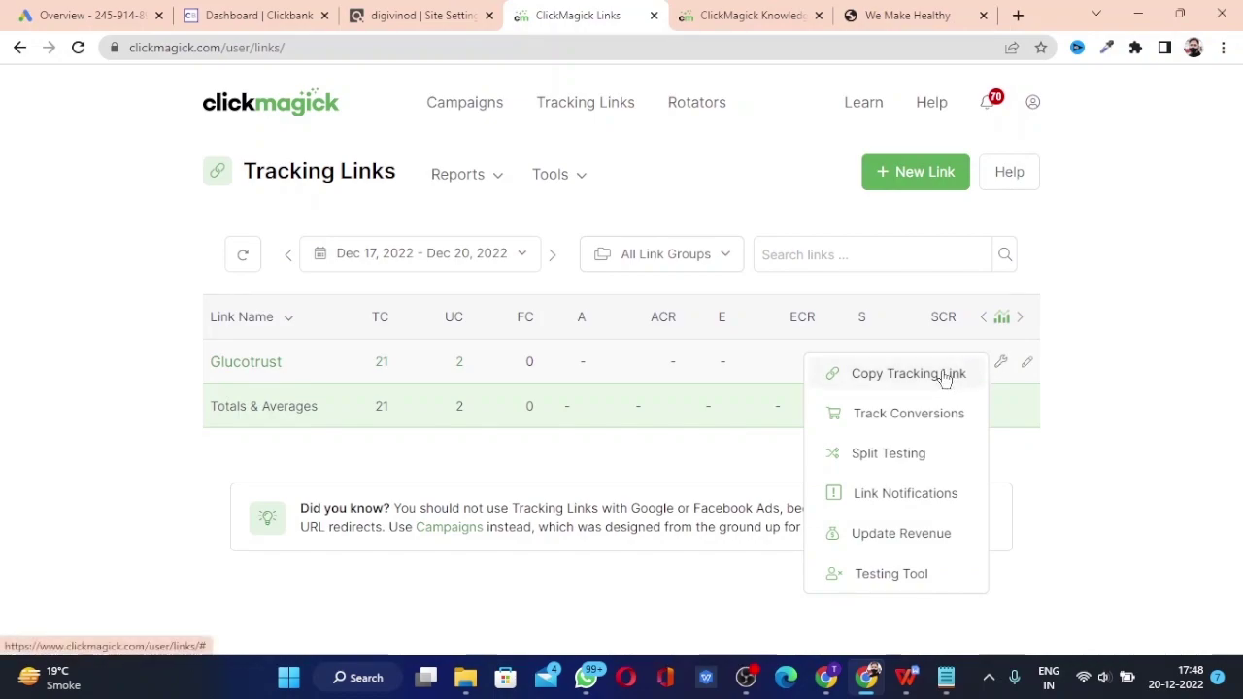
Copy the Glucotrust tracking link and switch to the We Make Healthy landing page.
{"action": "left_click", "coordinate": [942, 375]}
{"action": "left_click", "coordinate": [904, 8]}
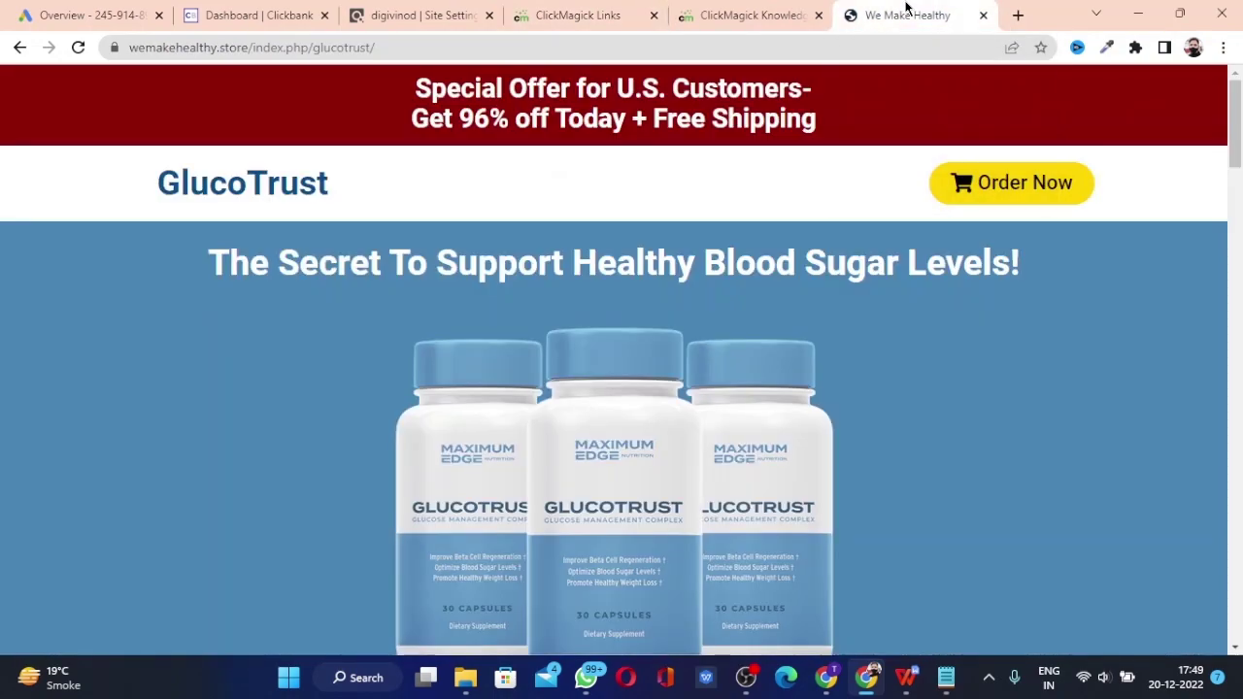
Examine the discount buttons, bonus images and guarantee badge on the GlucoTrust landing page for their tracking link.
{"action": "scroll", "coordinate": [670, 388], "scroll_direction": "down", "scroll_amount": 4}
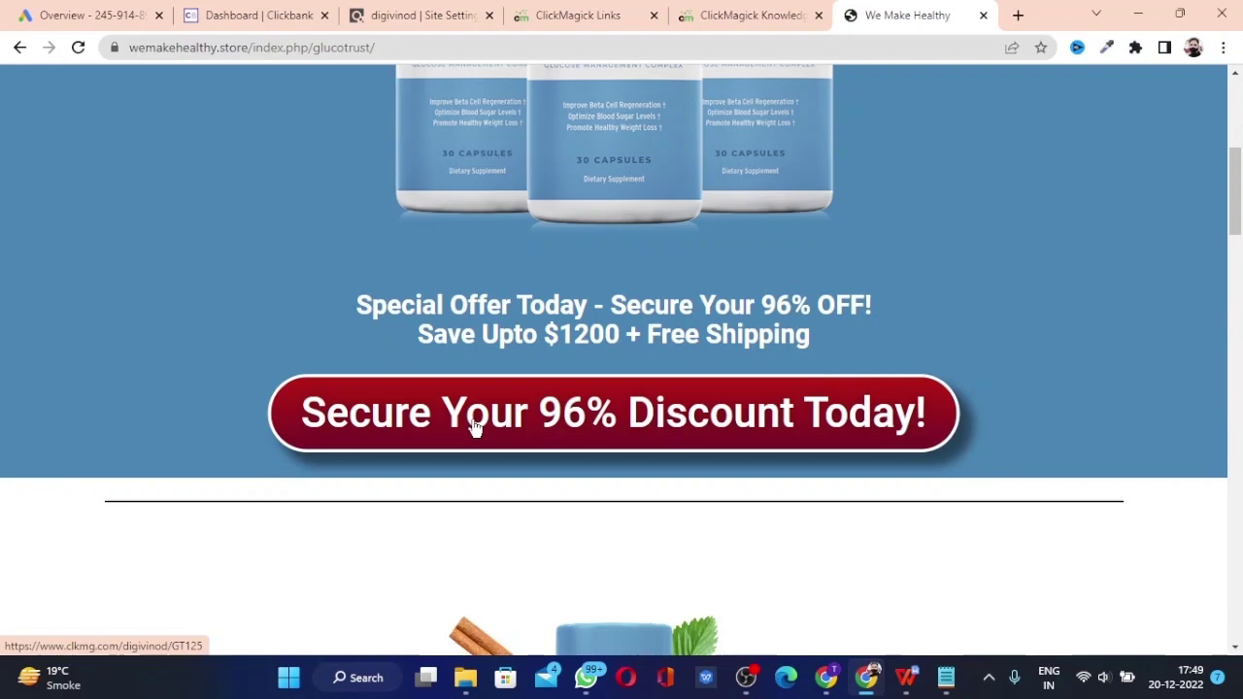
{"action": "scroll", "coordinate": [474, 427], "scroll_direction": "down", "scroll_amount": 12}
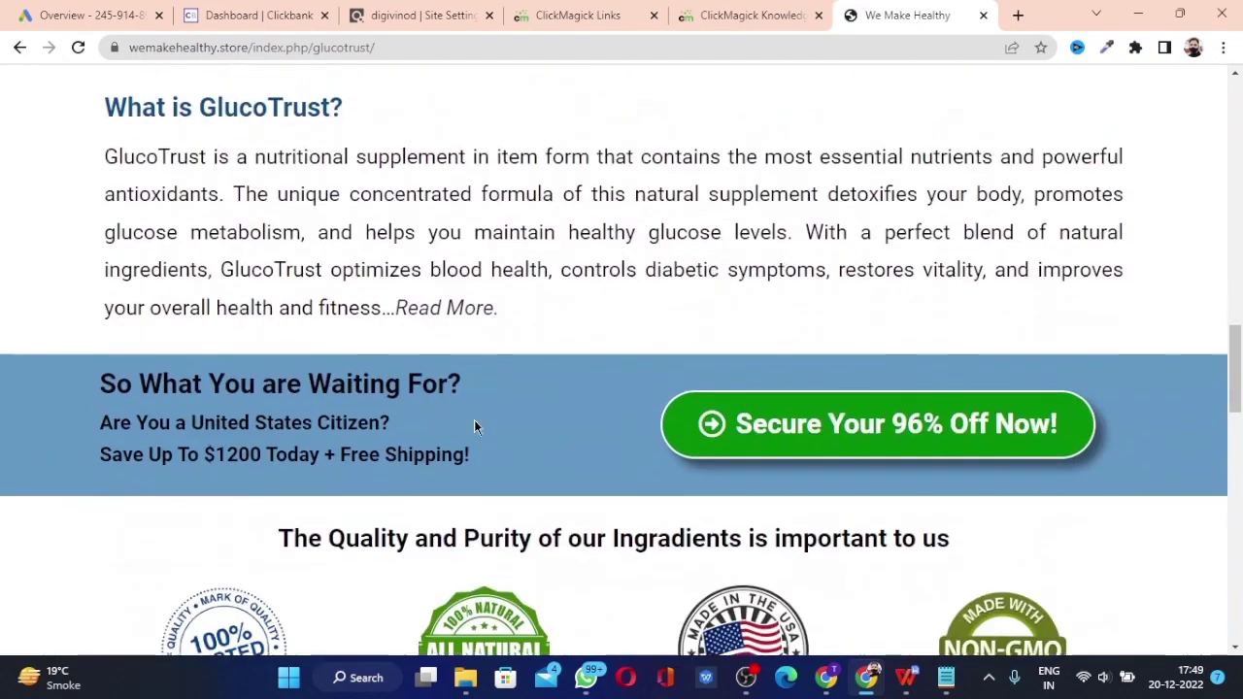
{"action": "scroll", "coordinate": [474, 424], "scroll_direction": "down", "scroll_amount": 2}
{"action": "scroll", "coordinate": [716, 300], "scroll_direction": "down", "scroll_amount": 4}
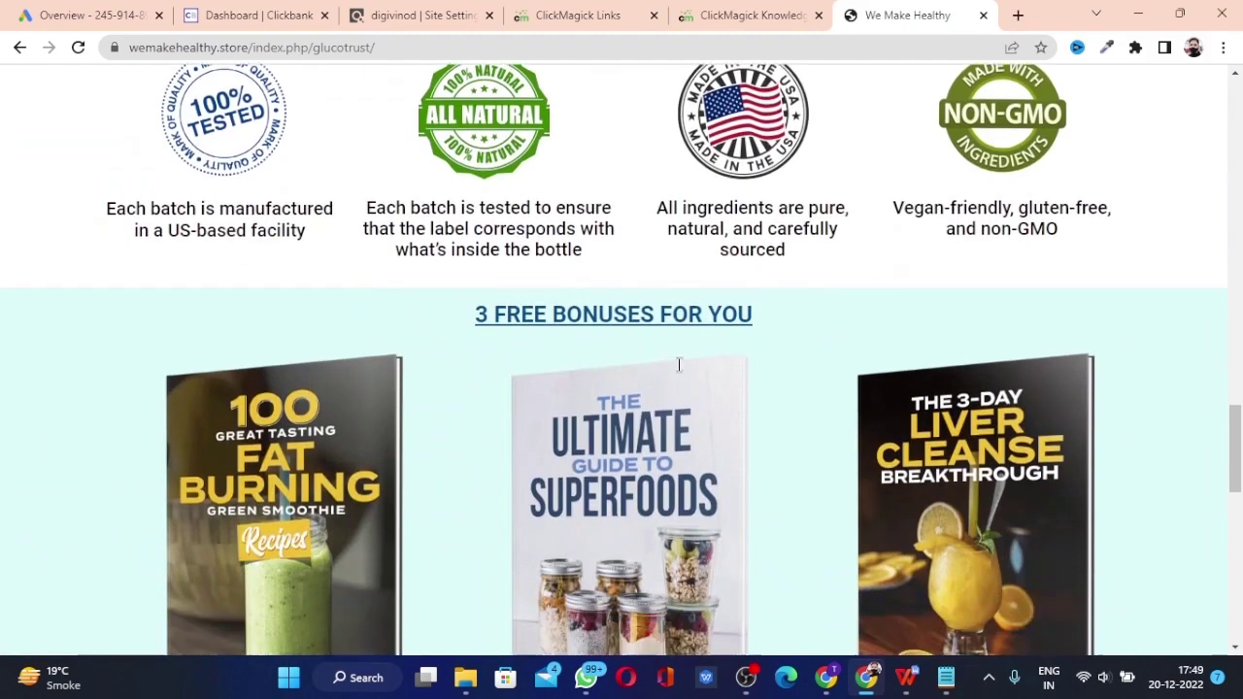
{"action": "scroll", "coordinate": [678, 365], "scroll_direction": "down", "scroll_amount": 5}
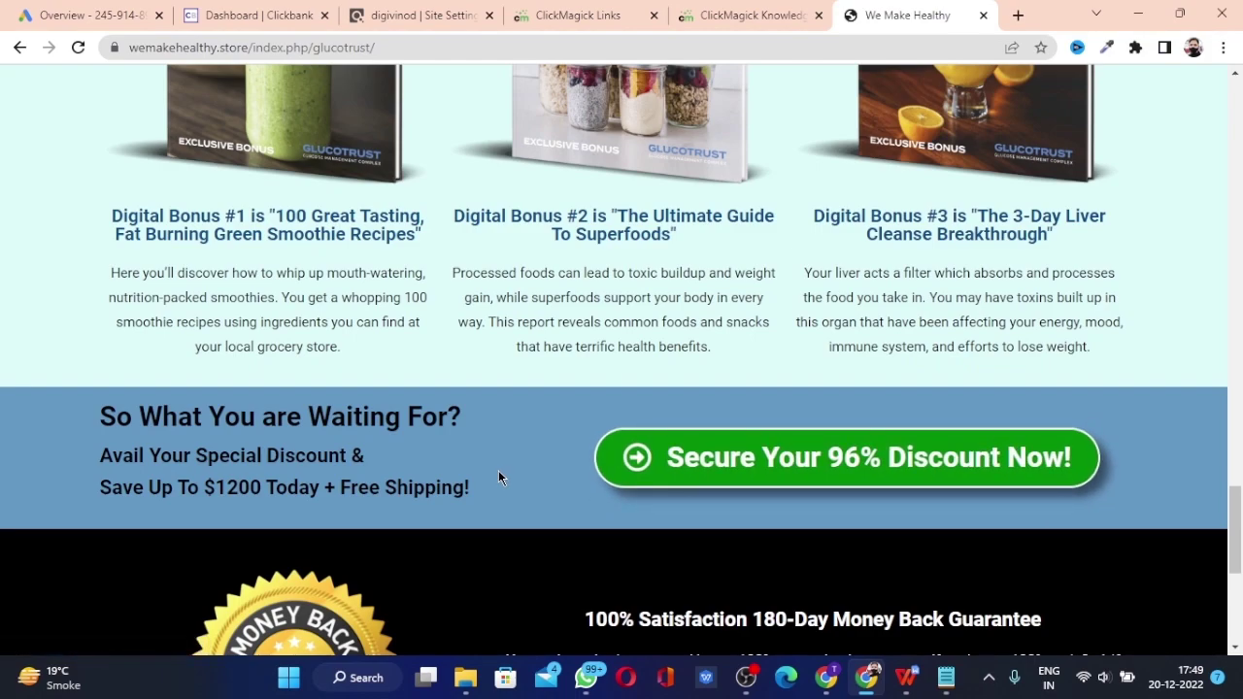
{"action": "scroll", "coordinate": [498, 470], "scroll_direction": "down", "scroll_amount": 2}
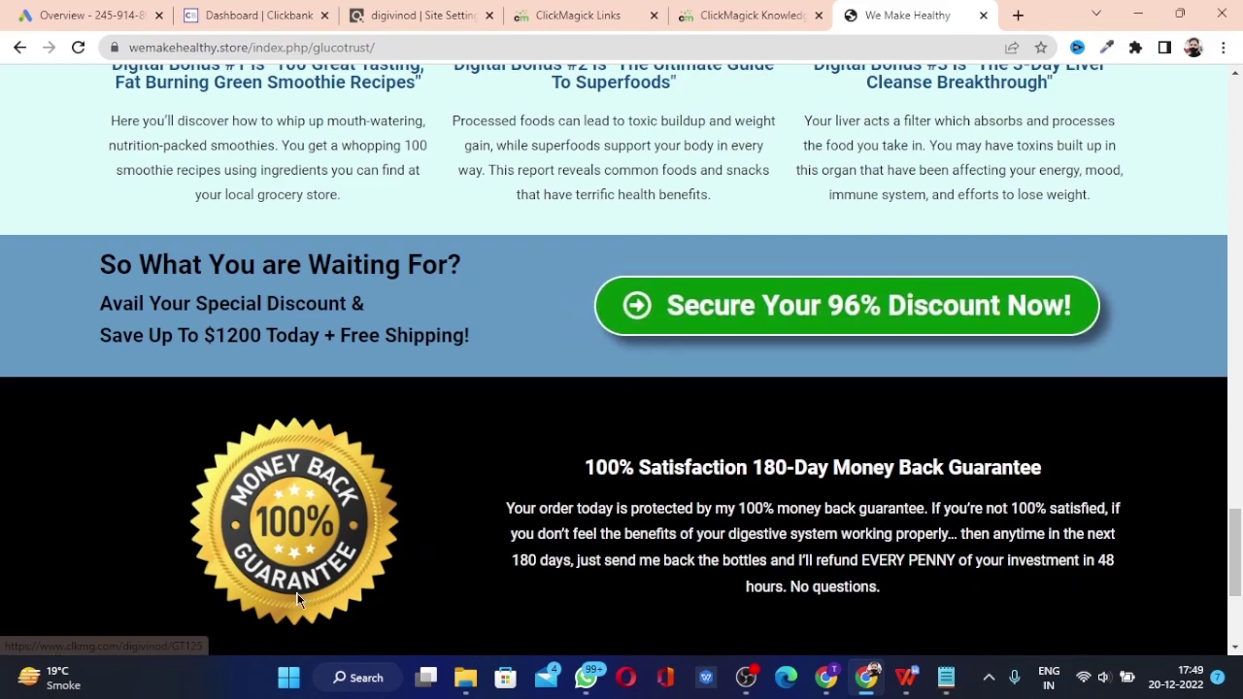
{"action": "scroll", "coordinate": [634, 481], "scroll_direction": "down", "scroll_amount": 3}
{"action": "scroll", "coordinate": [634, 481], "scroll_direction": "up", "scroll_amount": 14}
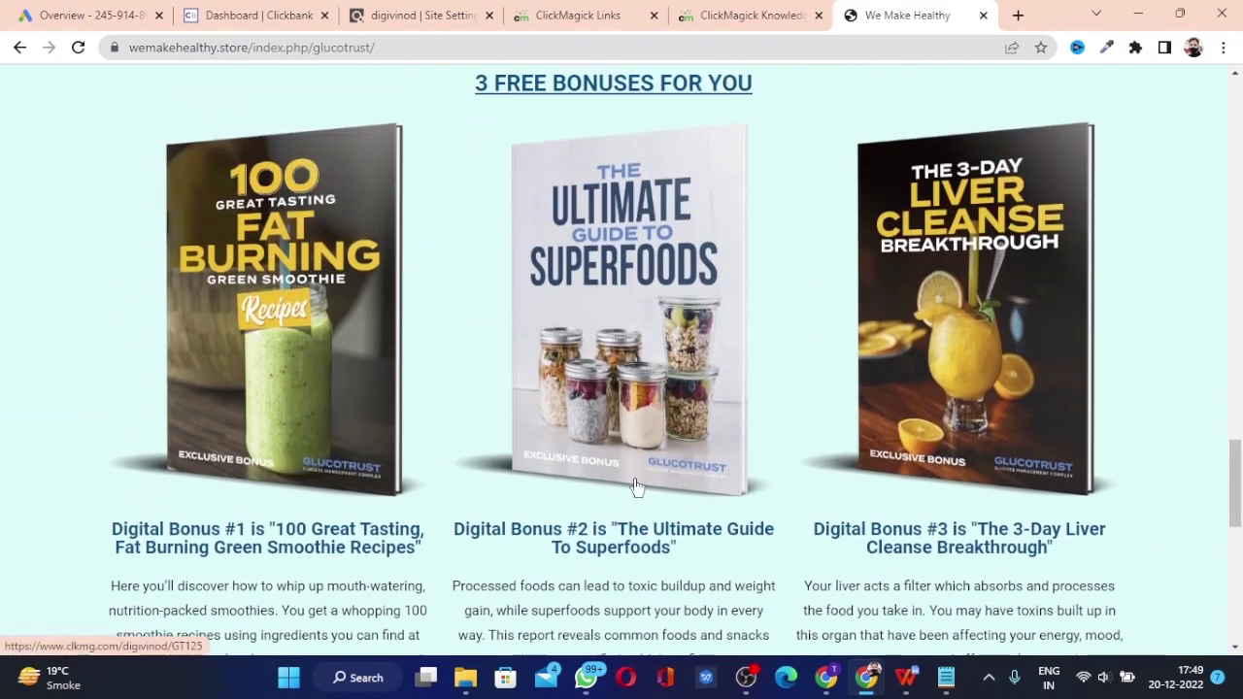
{"action": "scroll", "coordinate": [635, 485], "scroll_direction": "up", "scroll_amount": 4}
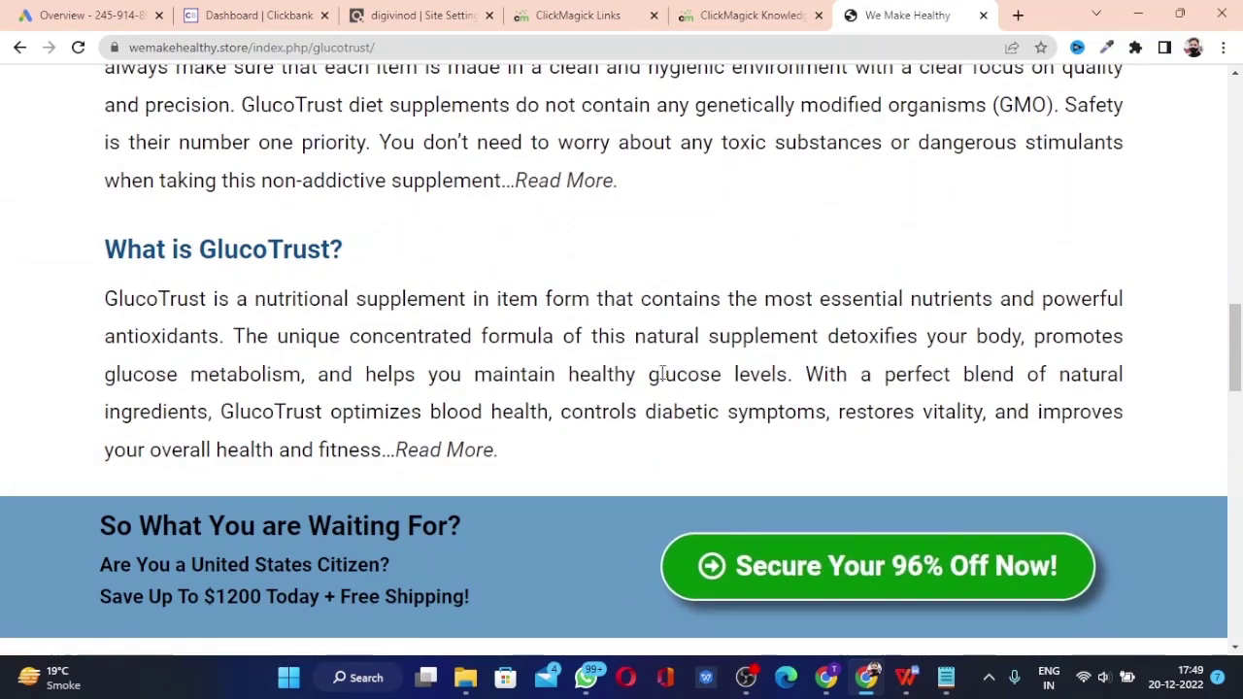
{"action": "scroll", "coordinate": [767, 468], "scroll_direction": "up", "scroll_amount": 5}
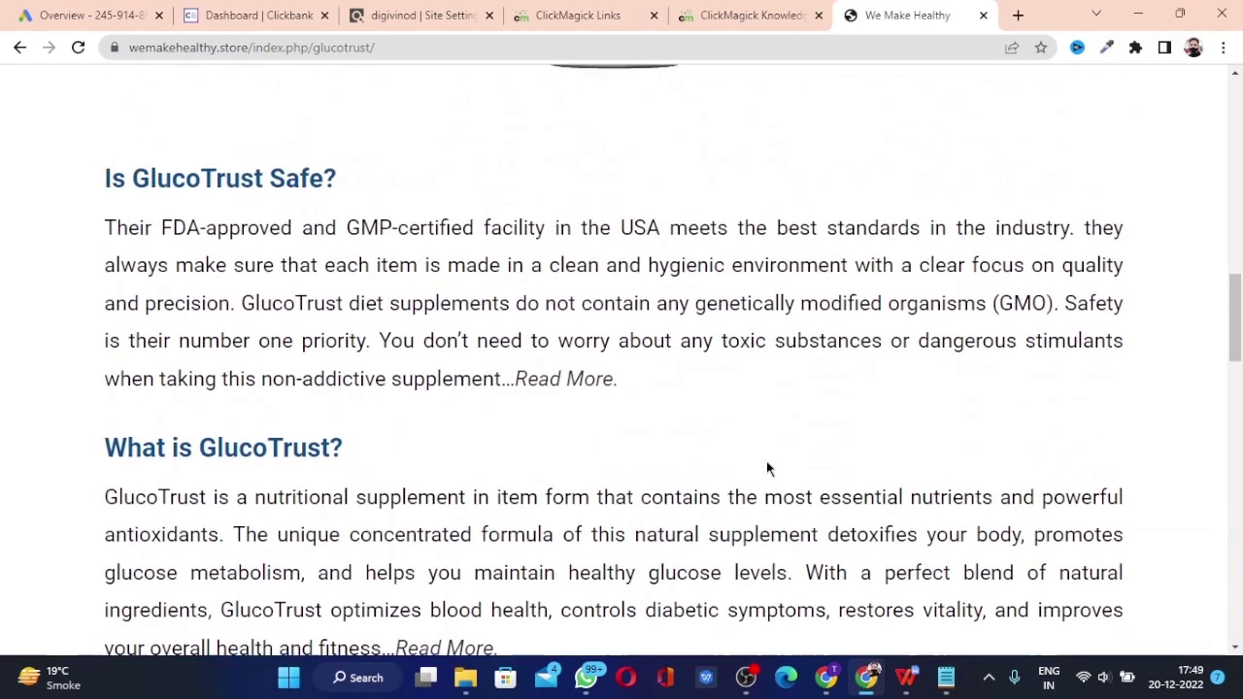
{"action": "scroll", "coordinate": [767, 468], "scroll_direction": "up", "scroll_amount": 1}
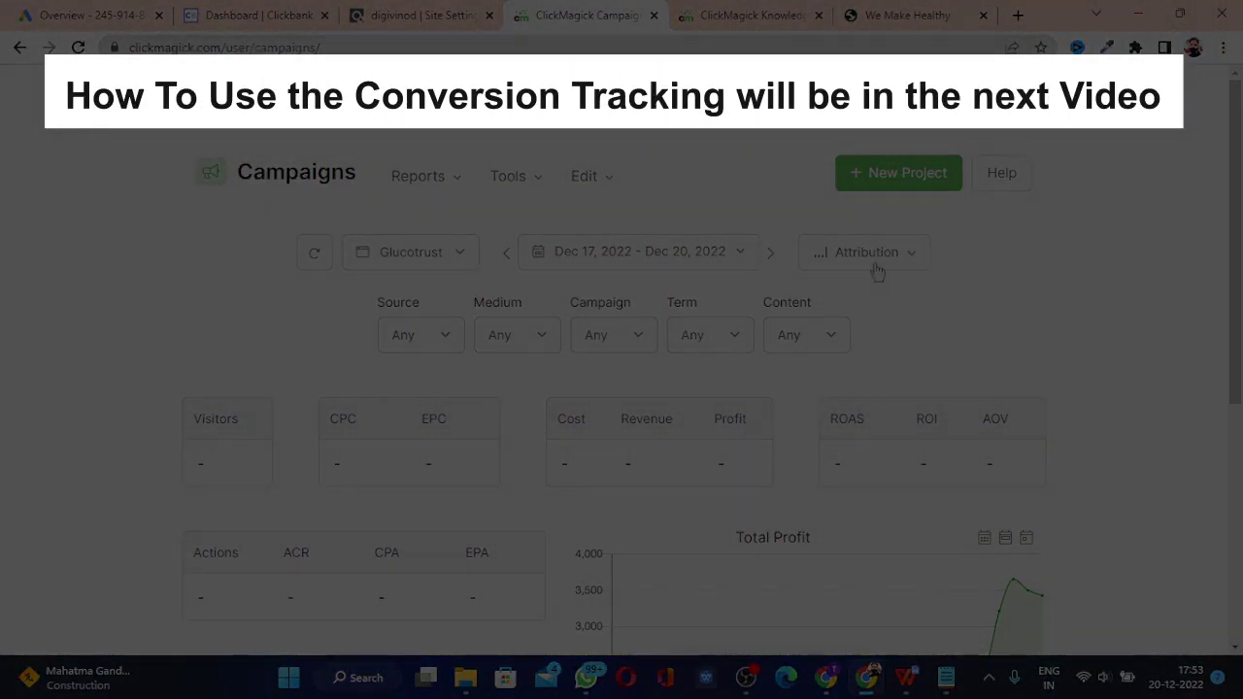
Open the ClickMagick Campaigns URL Builder and review its landing page URL and UTM parameter fields.
{"action": "left_click", "coordinate": [510, 177]}
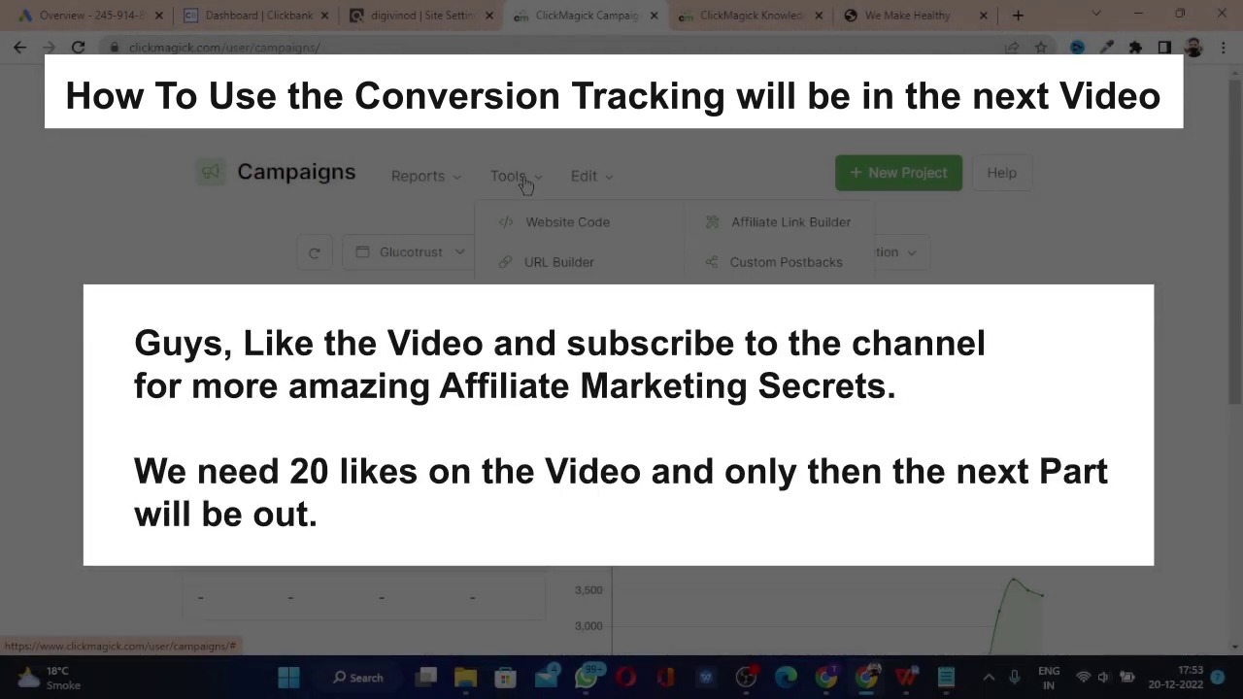
{"action": "left_click", "coordinate": [560, 263]}
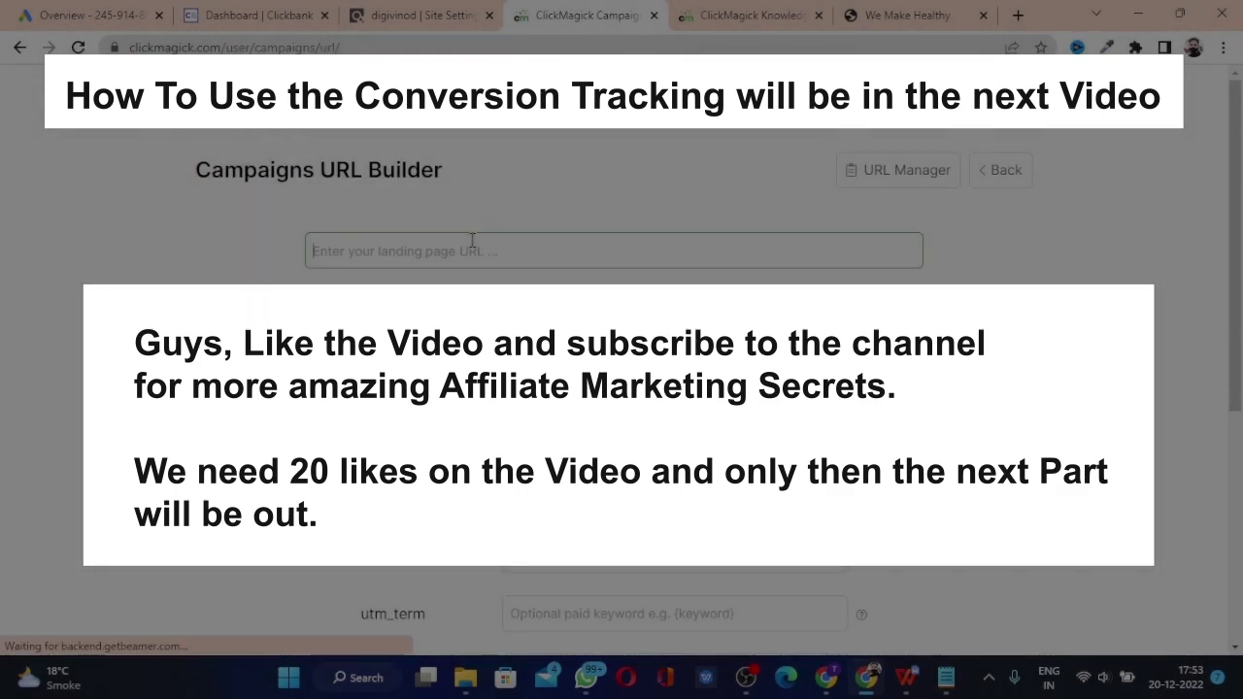
{"action": "scroll", "coordinate": [621, 389], "scroll_direction": "down", "scroll_amount": 2}
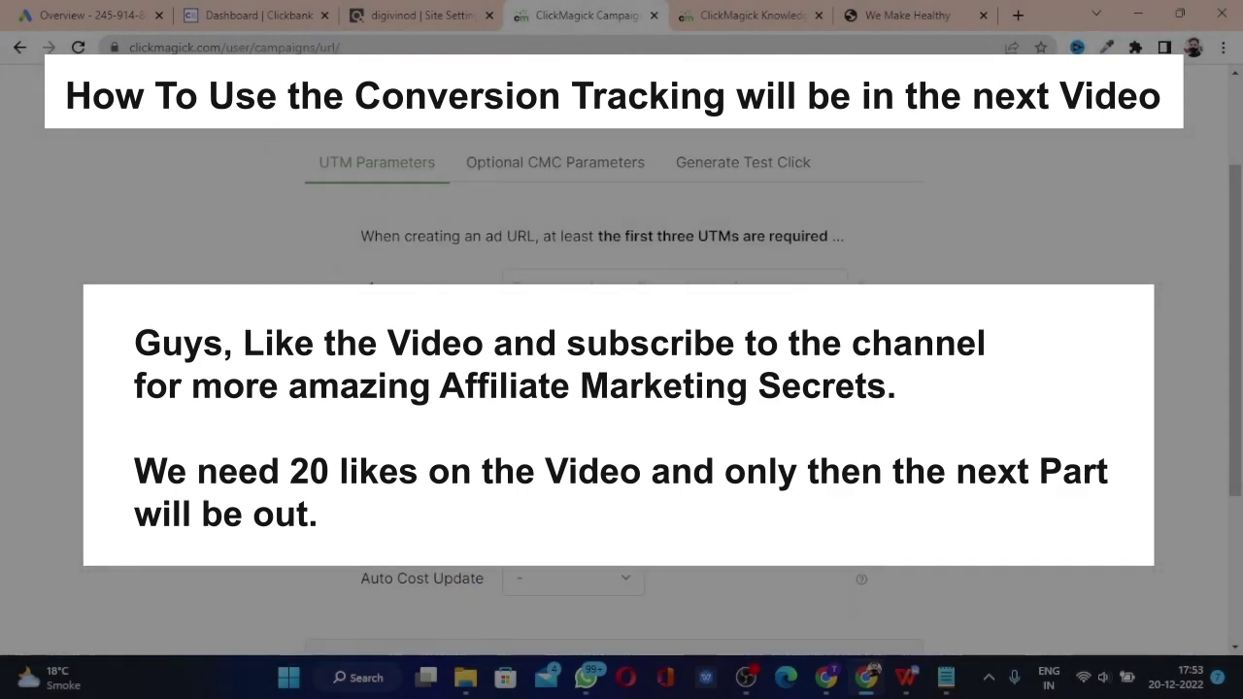
{"action": "scroll", "coordinate": [622, 388], "scroll_direction": "down", "scroll_amount": 3}
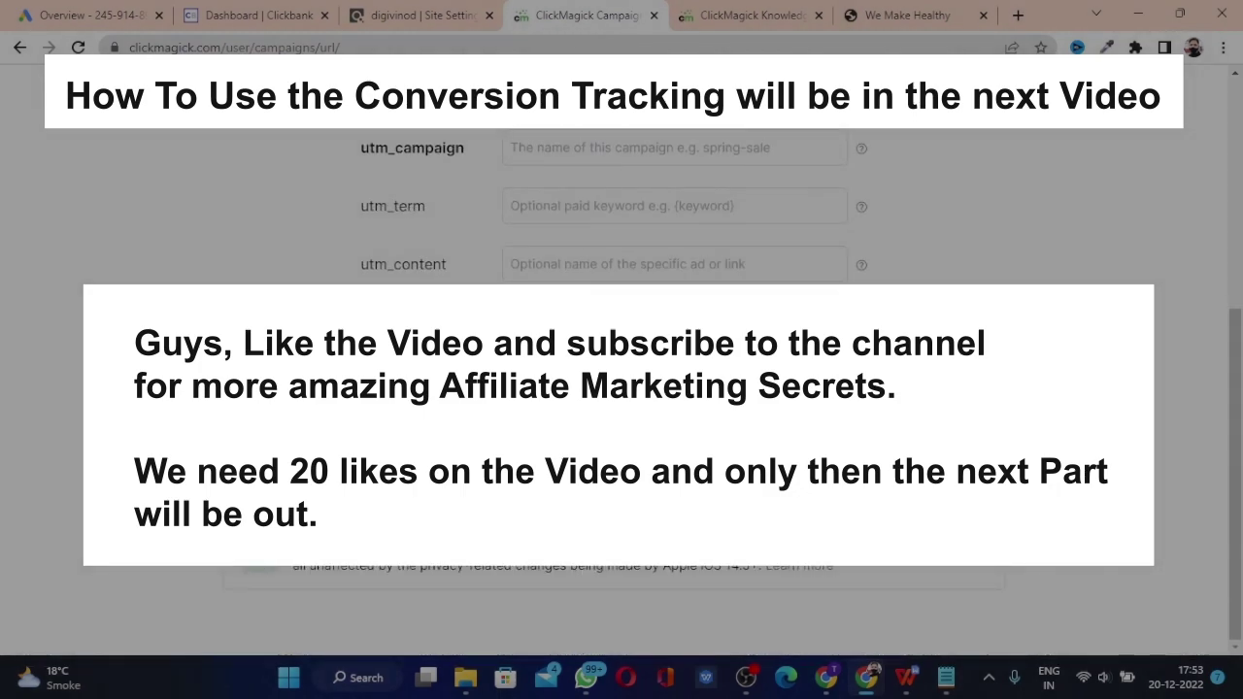
{"action": "scroll", "coordinate": [622, 388], "scroll_direction": "up", "scroll_amount": 3}
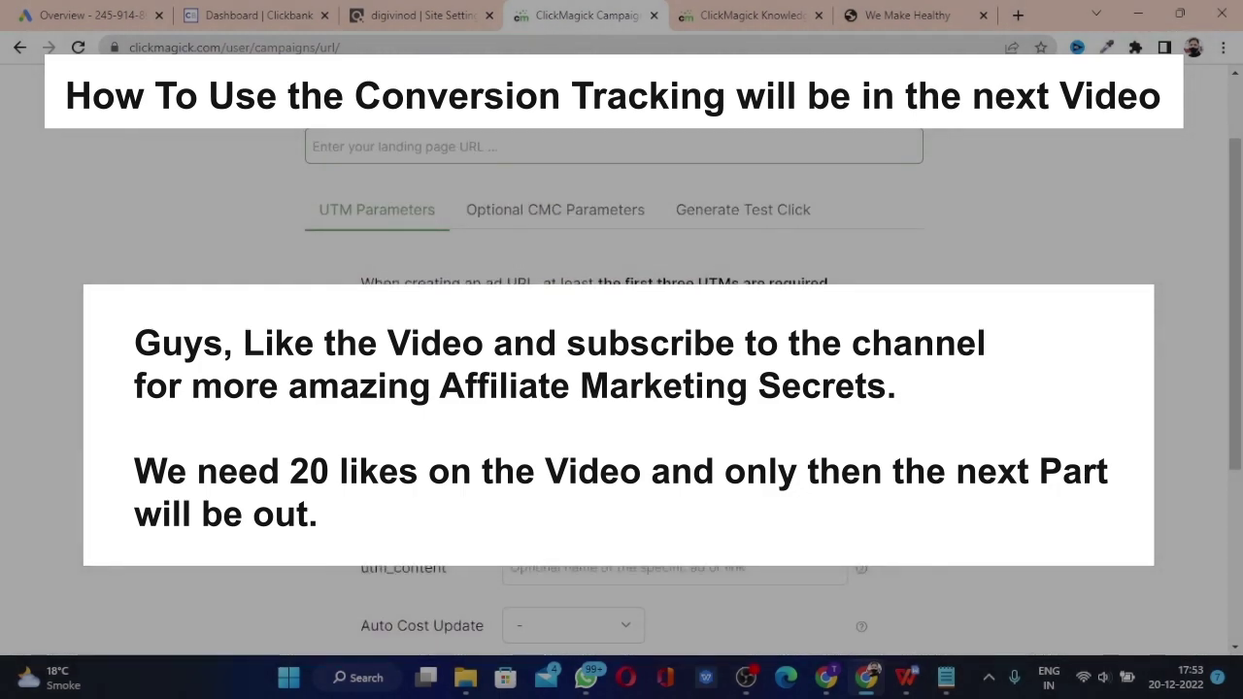